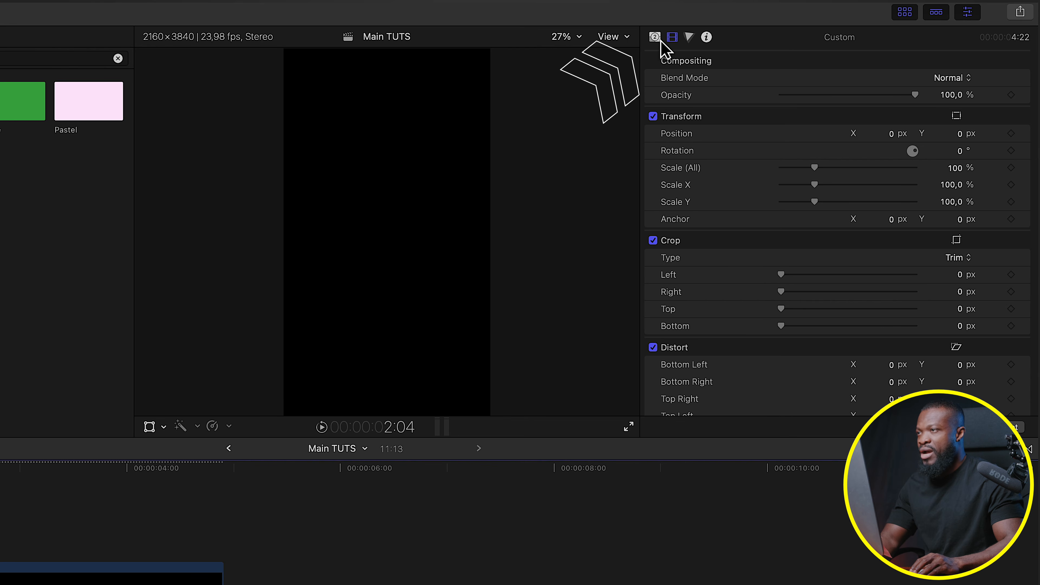
Step: Set the color of the Custom solid generator to White from the Apple color list
click(655, 38)
click(949, 77)
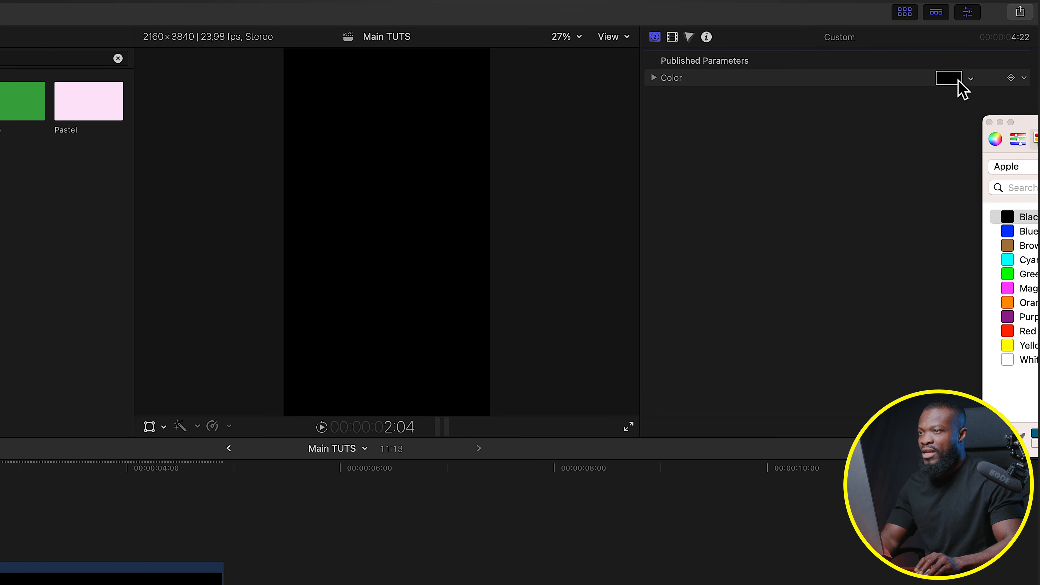
drag(999, 122, 717, 122)
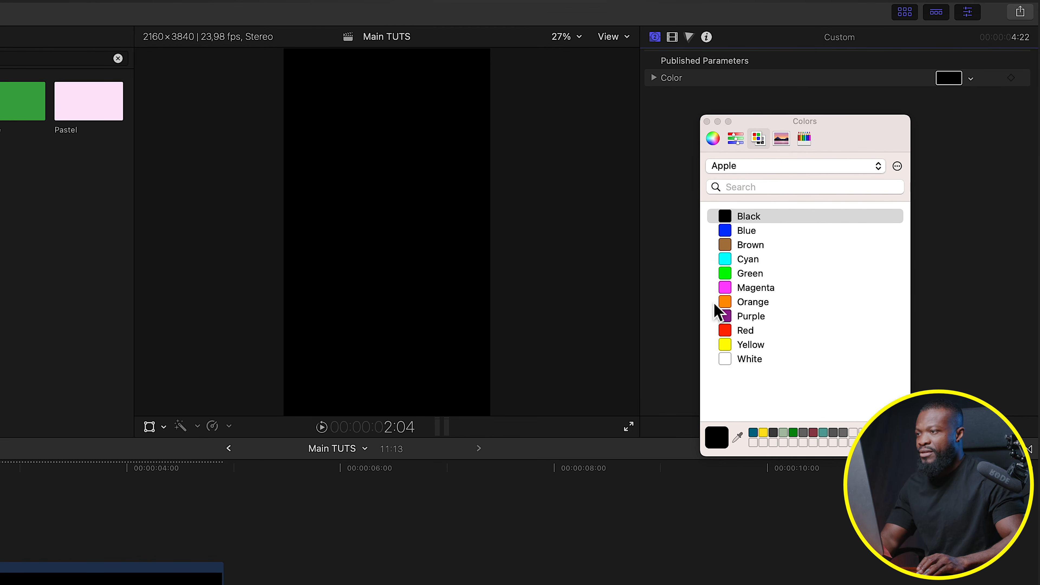
click(723, 361)
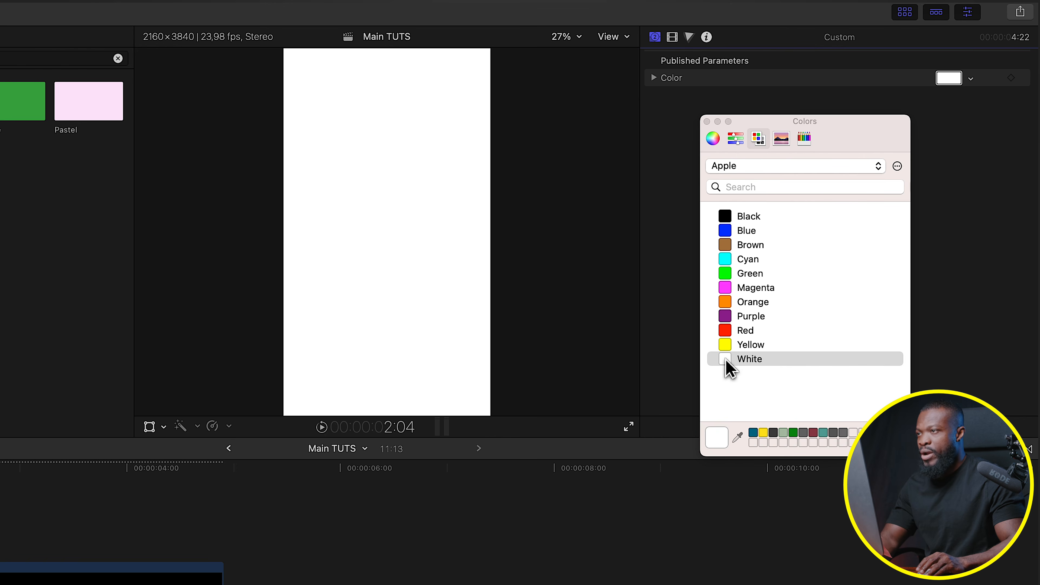
click(707, 121)
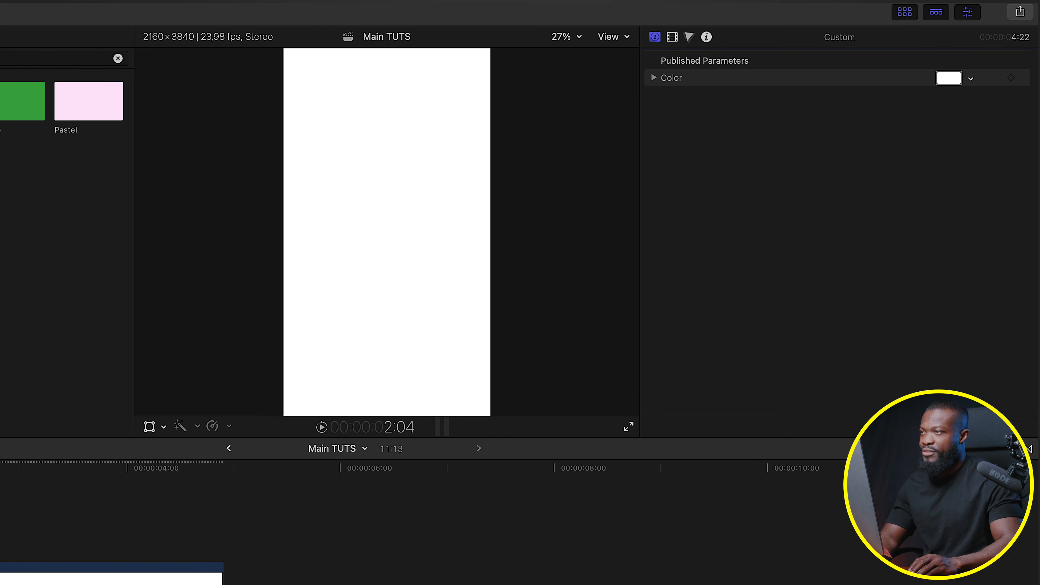
Step: Apply the Shape Mask effect from the Masks and Keying category to the white Custom clip
click(672, 38)
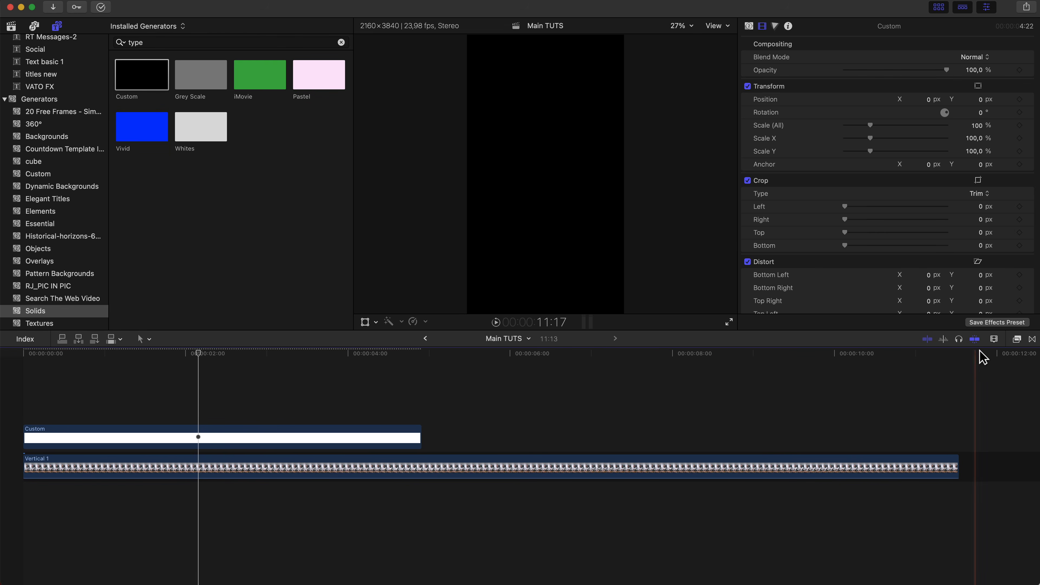
click(1017, 340)
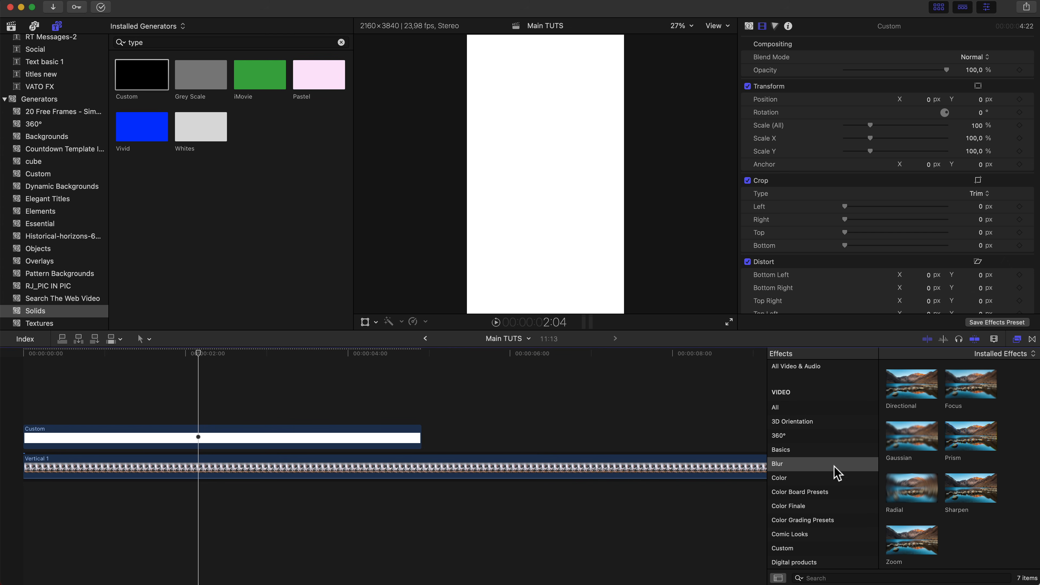
scroll(835, 471, down, 5)
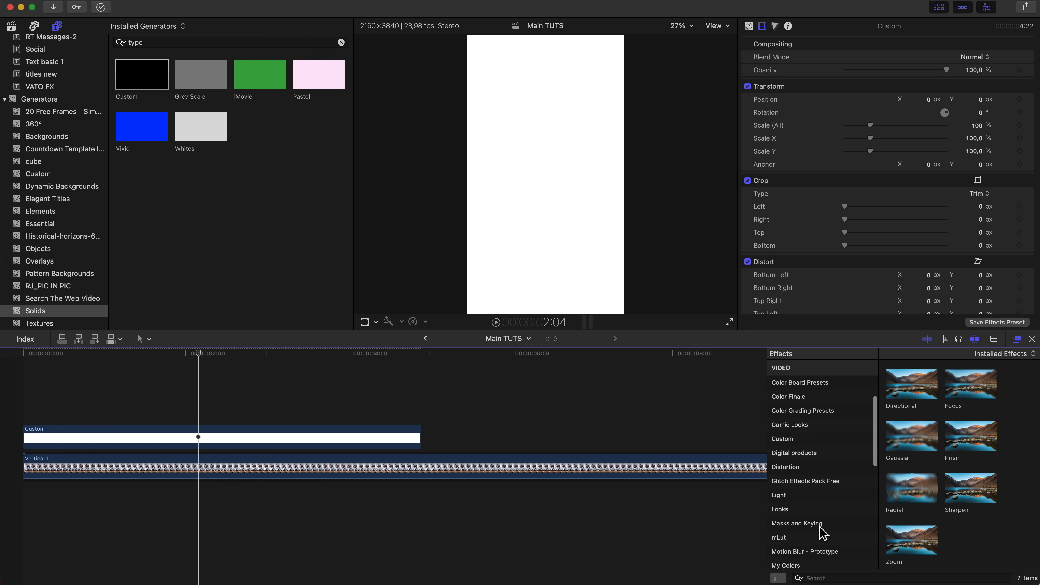
click(798, 524)
drag(977, 547, 205, 447)
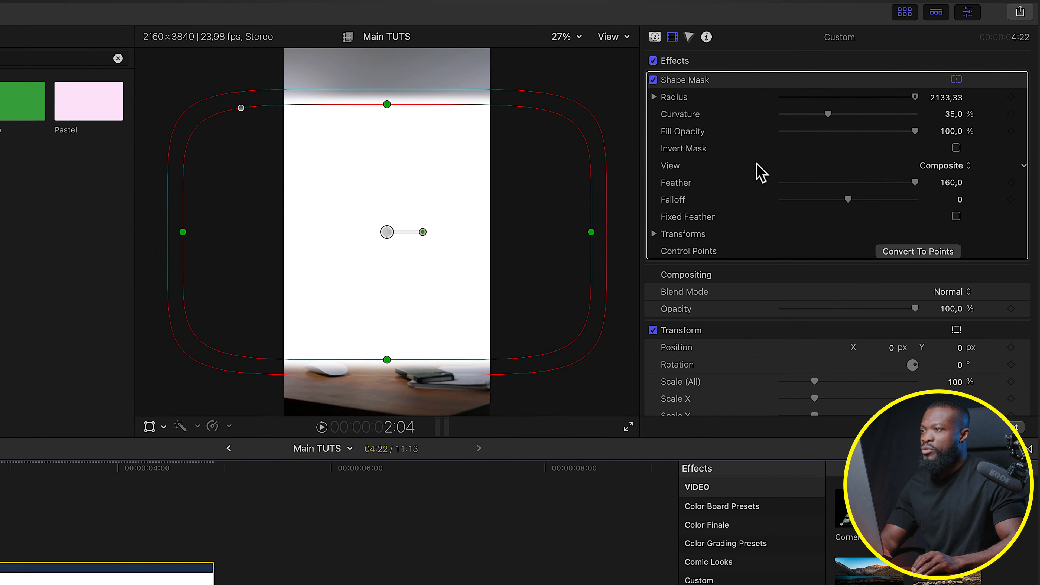
Step: Shape the mask into a rounded upright rectangle inside the frame, with feather 0 and curvature 36%
click(950, 184)
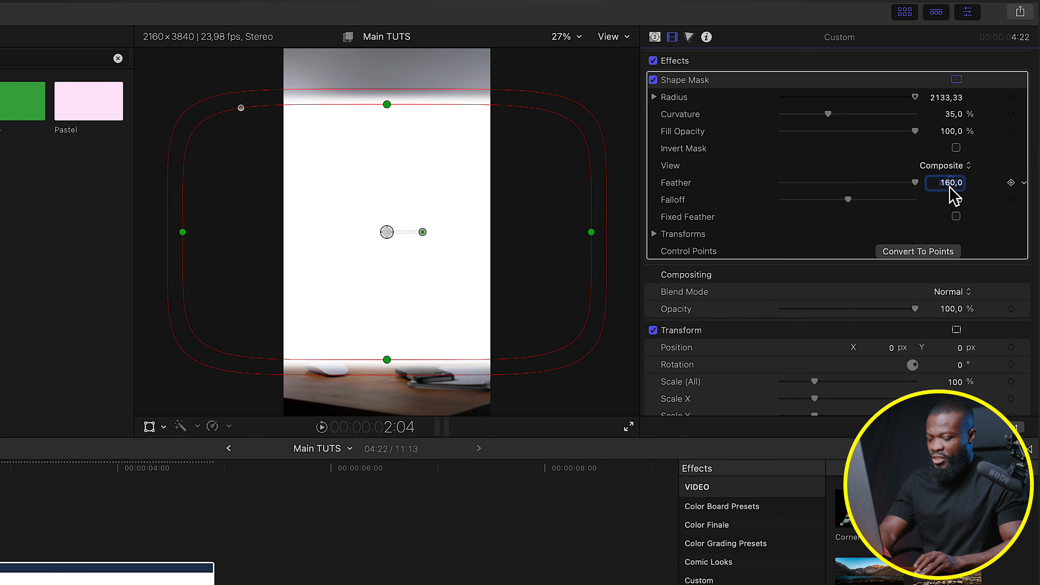
key(Return)
drag(592, 231, 486, 233)
click(953, 119)
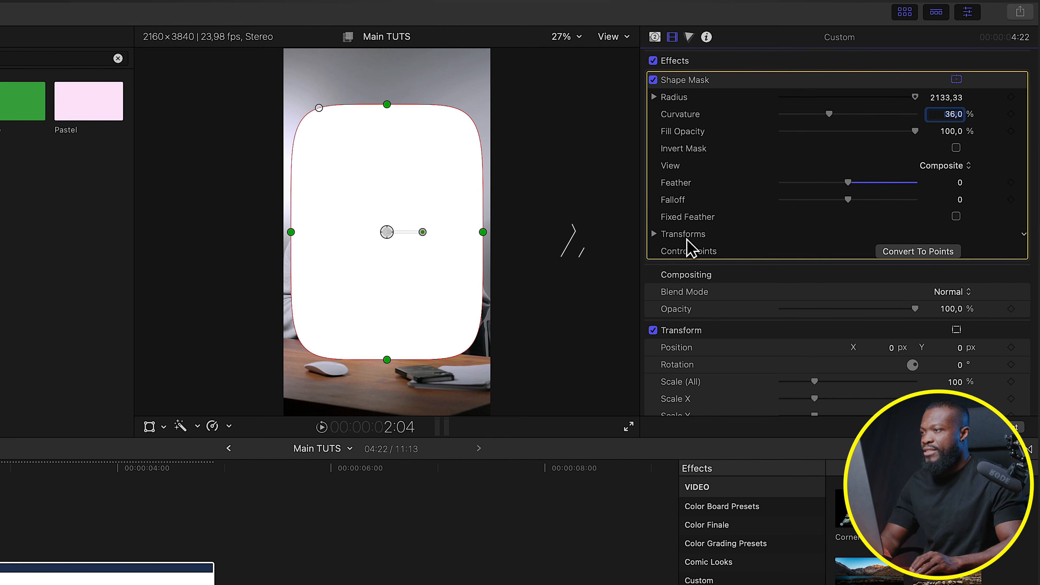
Step: Scale the shape mask down to 25% so the white box covers only the middle of the frame
click(662, 236)
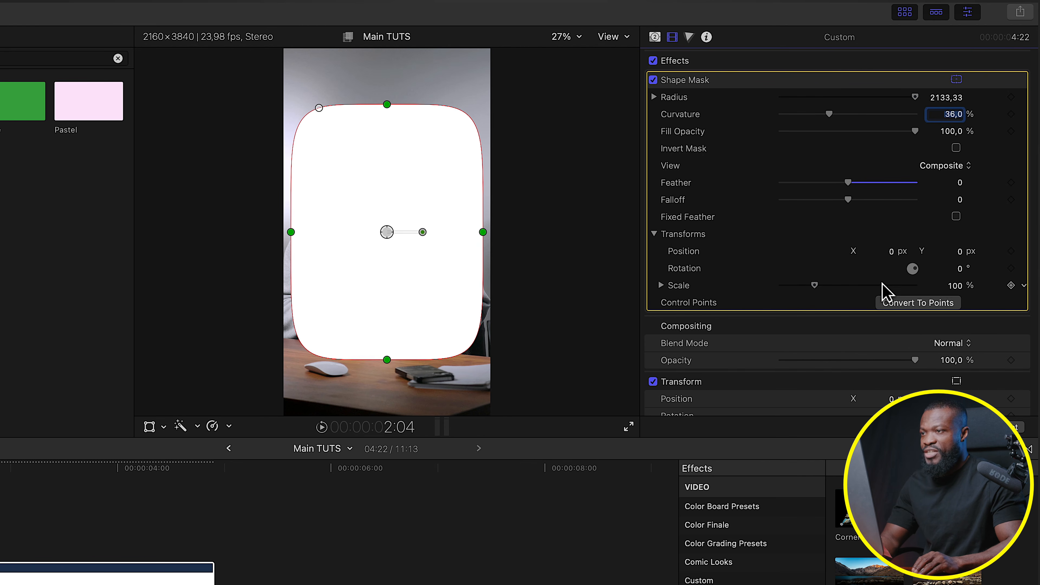
click(956, 286)
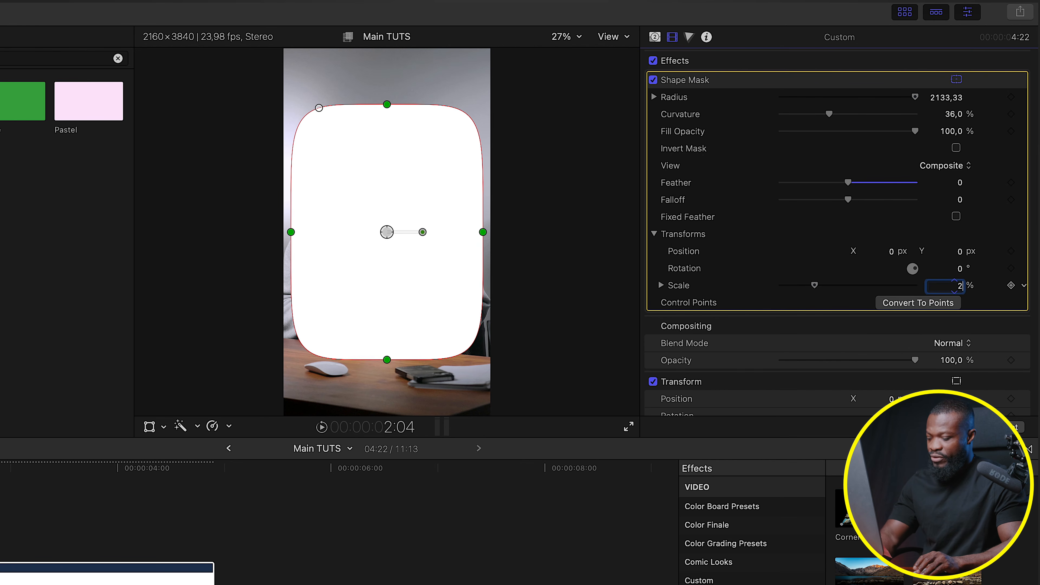
text(25)
key(Return)
drag(342, 234, 360, 235)
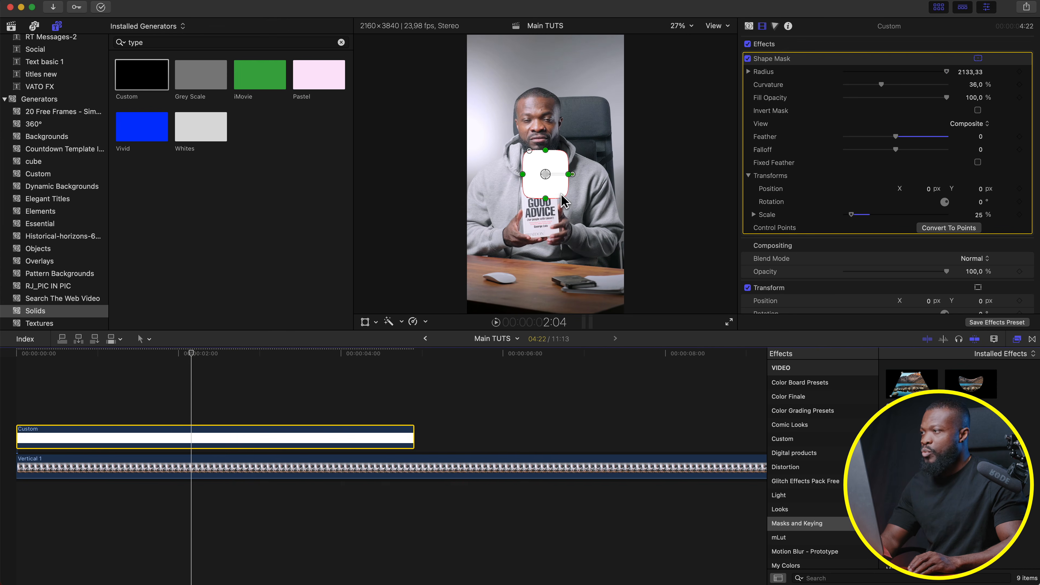
Step: Place the icons clip above the white Custom clip from the timeline's start and extend it to the Custom clip's end
click(222, 404)
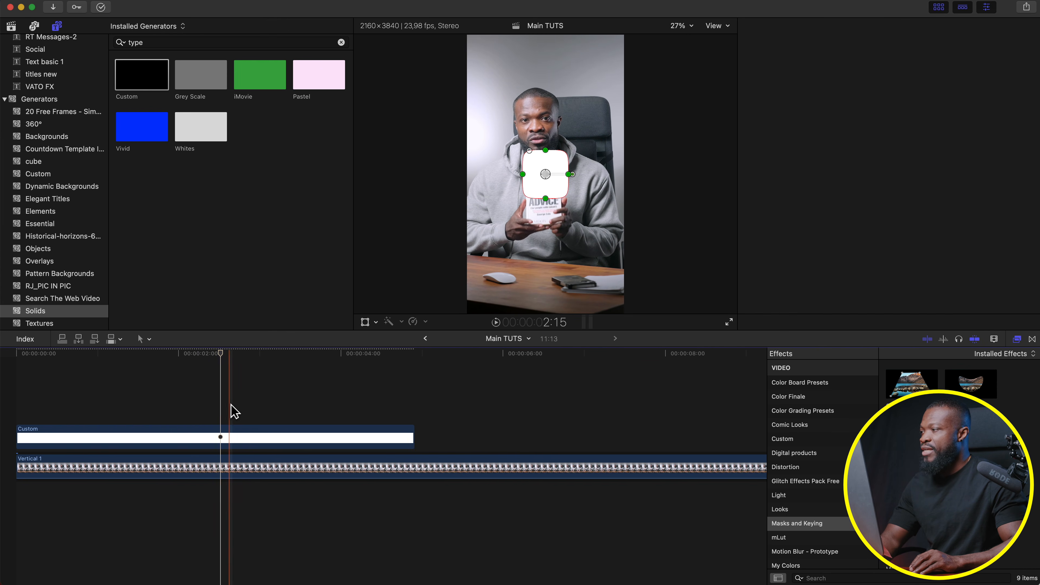
click(234, 436)
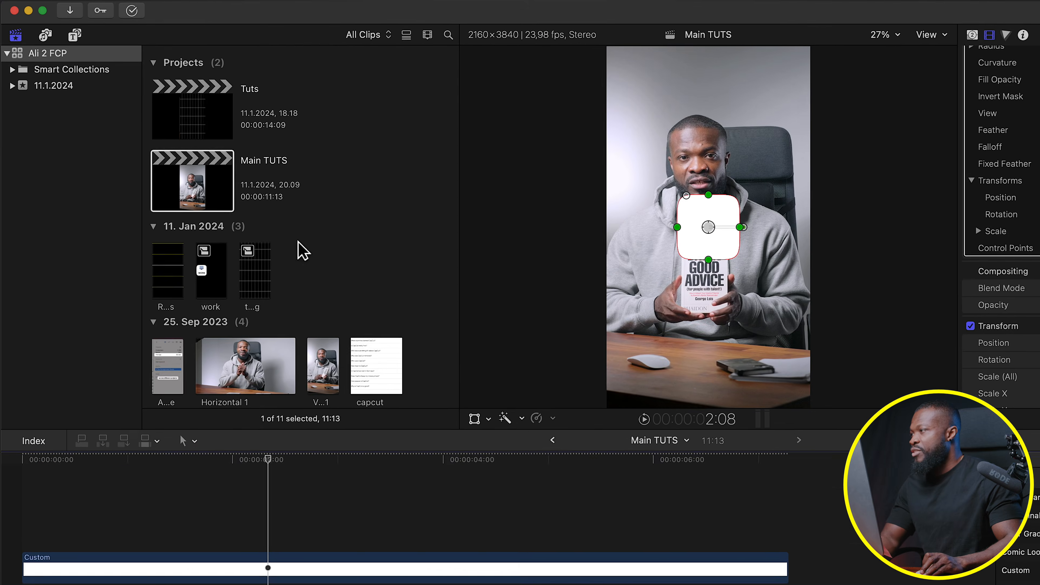
scroll(231, 190, down, 5)
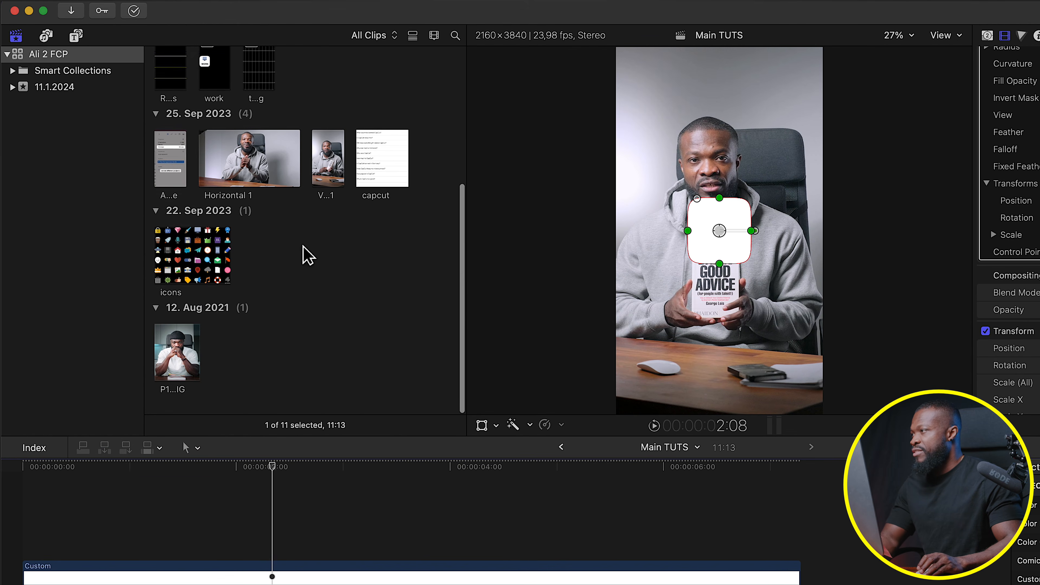
click(203, 270)
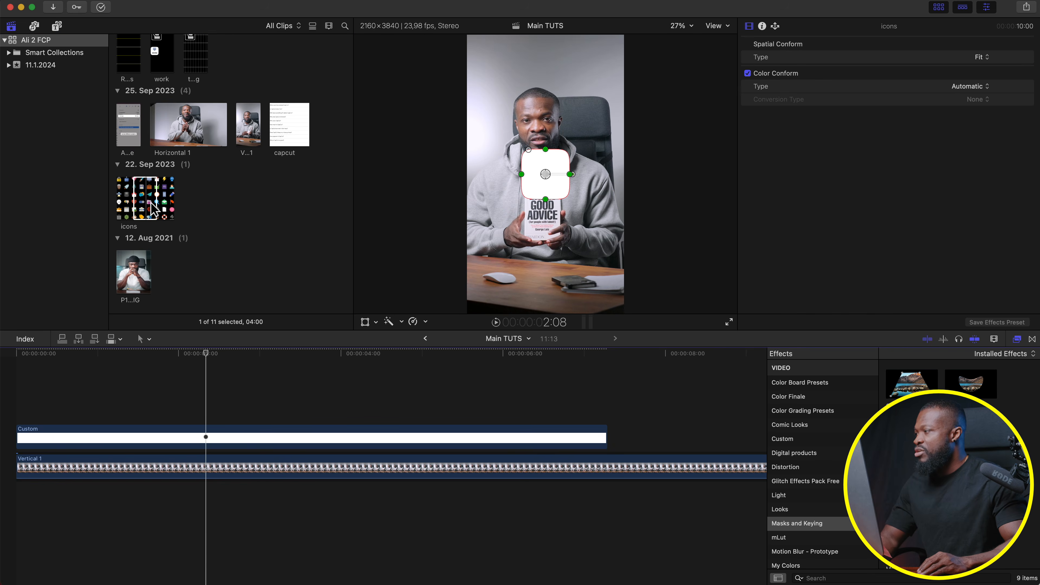
drag(152, 210, 54, 404)
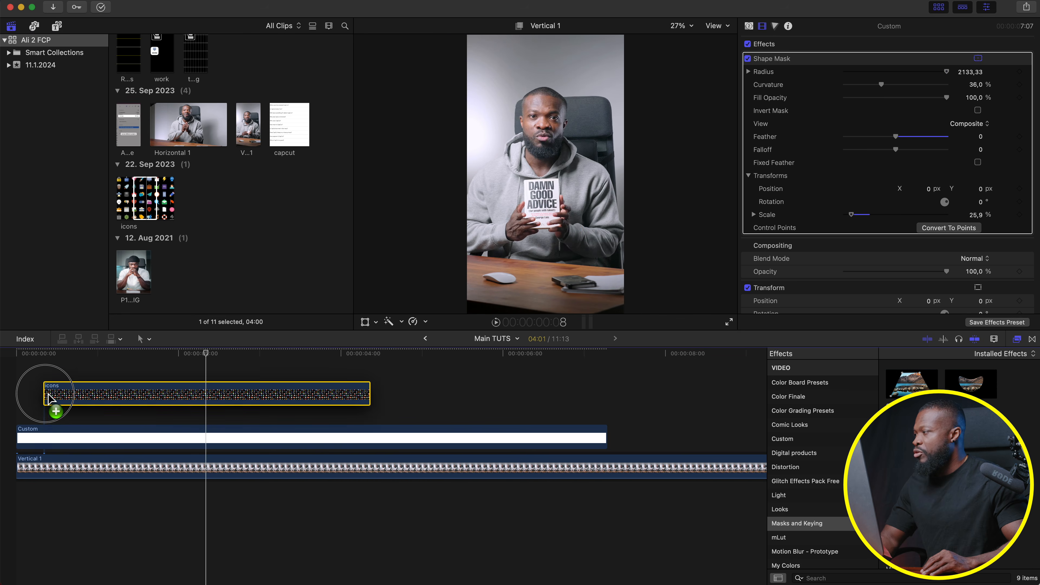
drag(135, 412, 108, 412)
drag(343, 411, 607, 414)
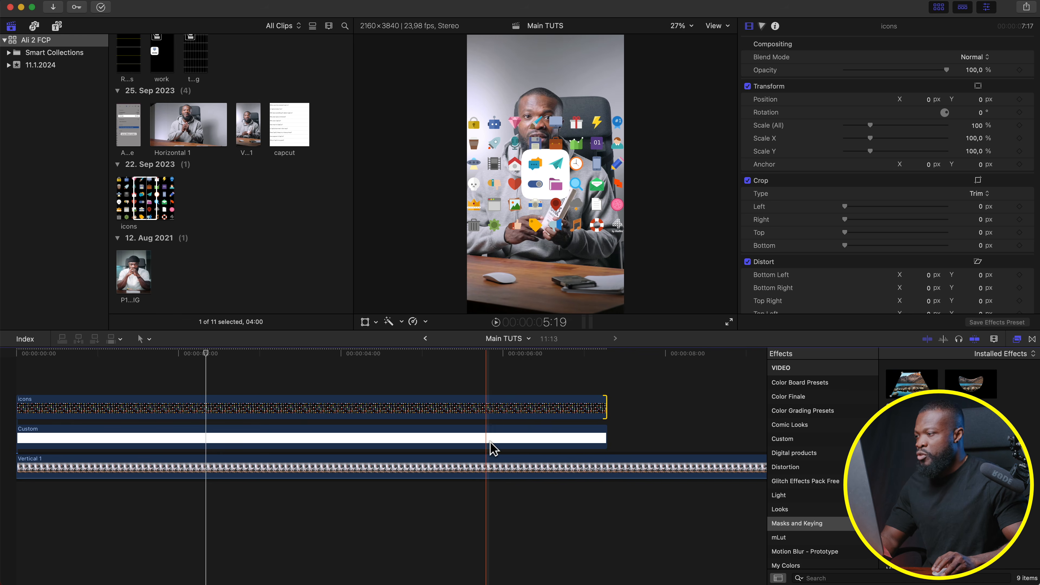
Step: Trim the icons clip to only the computer monitor icon, with crop values of about 462 left, 344 right and 613 bottom
click(341, 427)
click(270, 411)
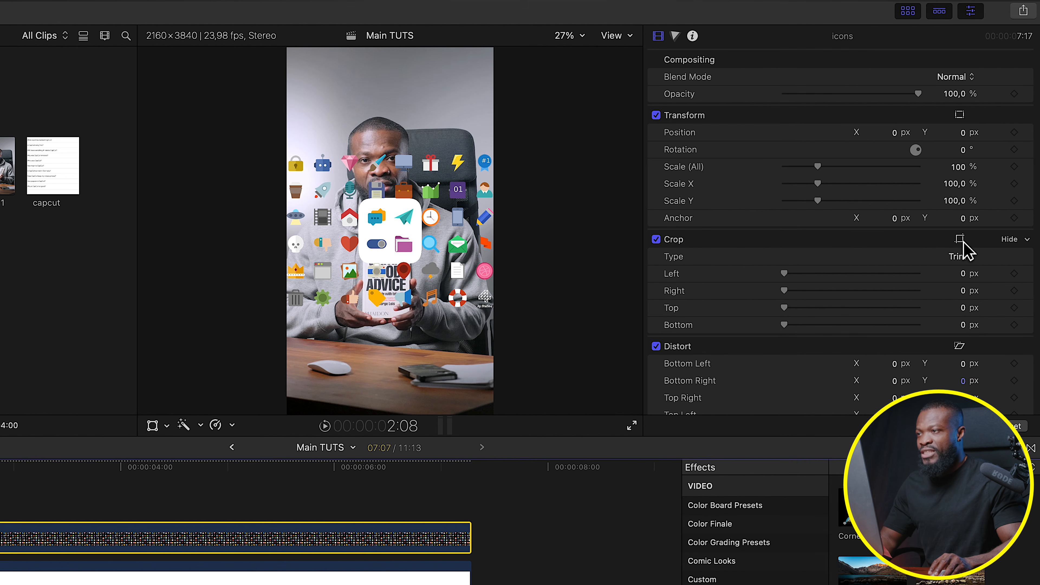
click(962, 241)
drag(291, 242, 391, 236)
drag(491, 236, 422, 233)
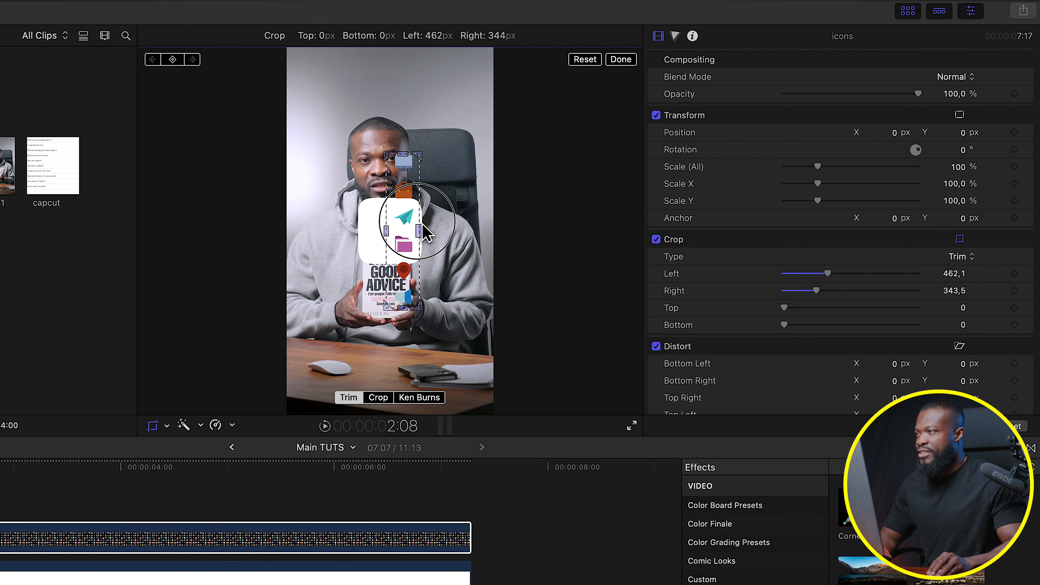
drag(408, 308, 403, 181)
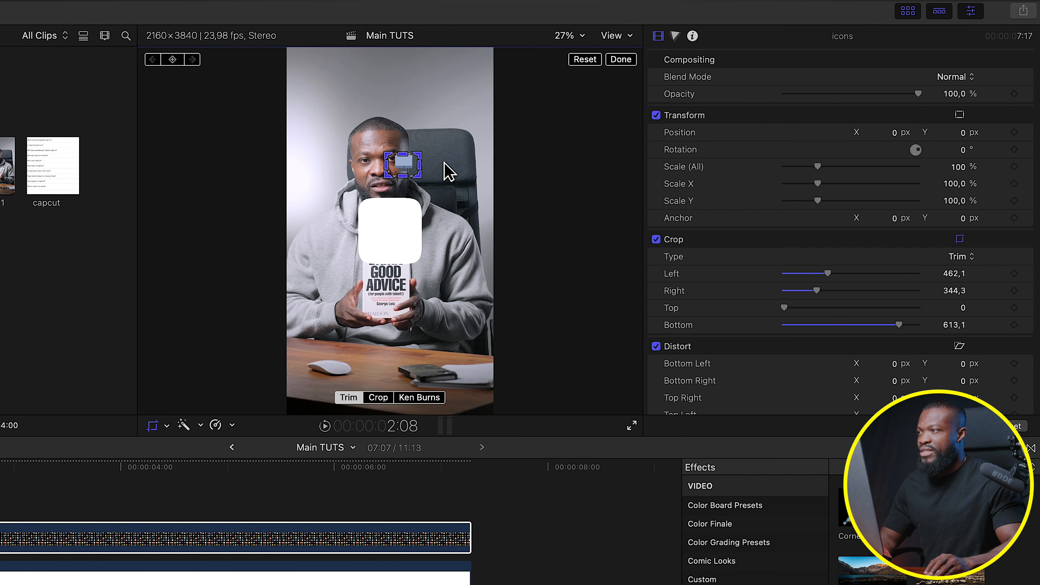
Step: Scale the monitor icon to 155% and position it in the upper part of the white rounded box
click(959, 115)
drag(409, 171, 439, 253)
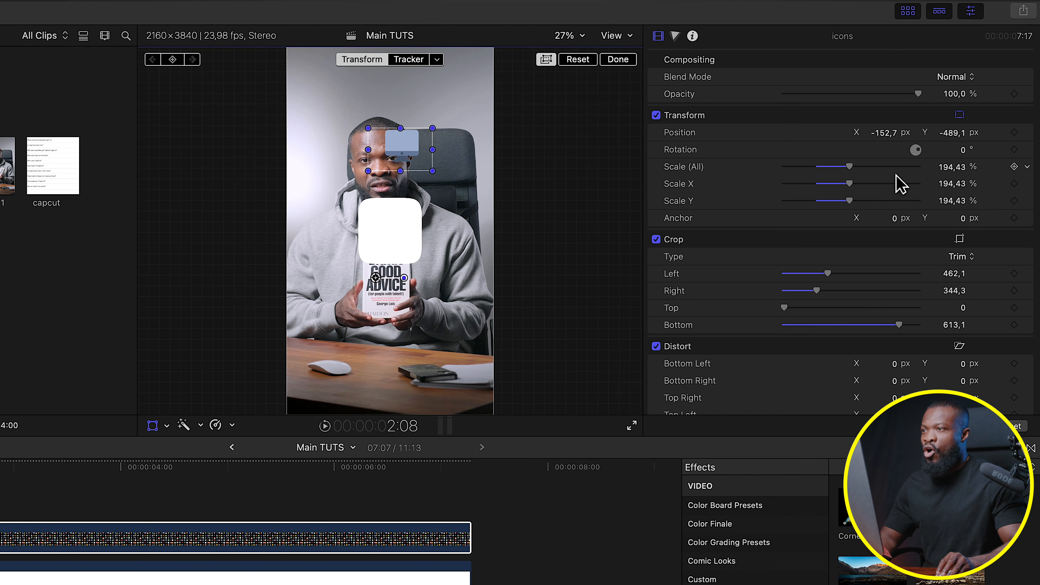
drag(853, 169, 850, 170)
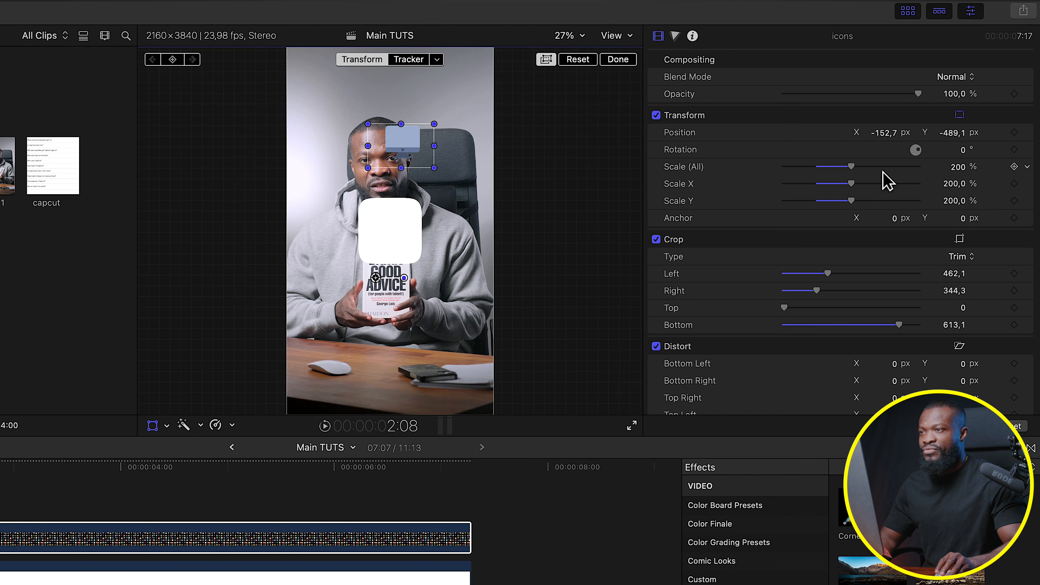
drag(405, 148, 392, 223)
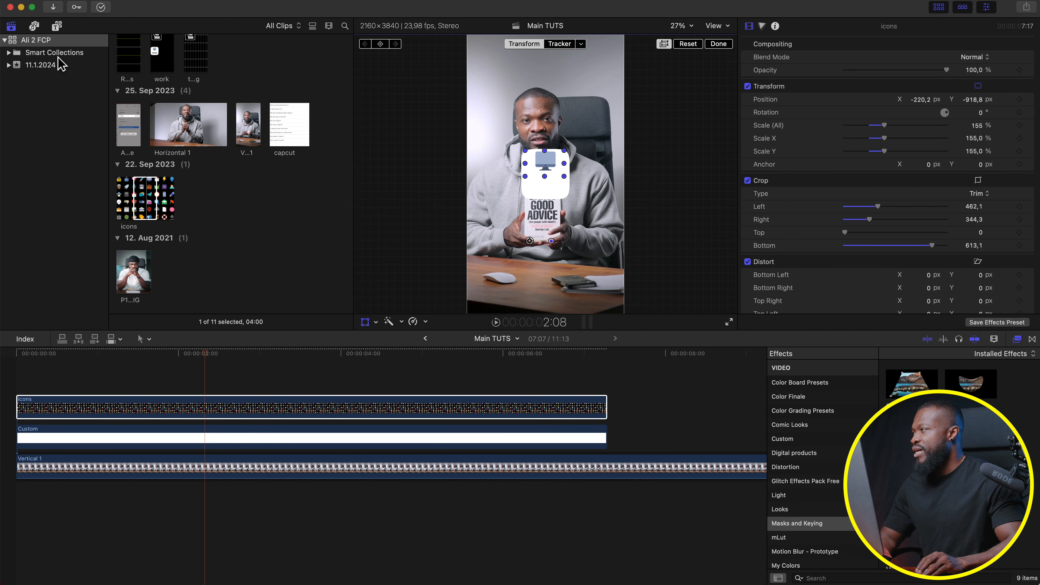
Step: Add a Basic Title above the icons clip, starting at the beginning of the timeline
click(57, 26)
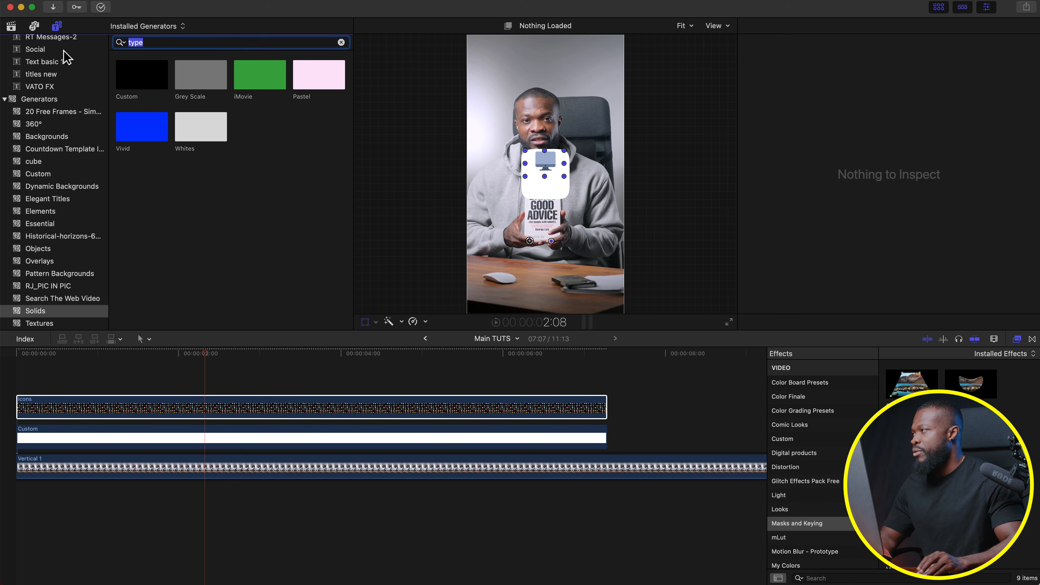
scroll(55, 91, up, 10)
click(48, 41)
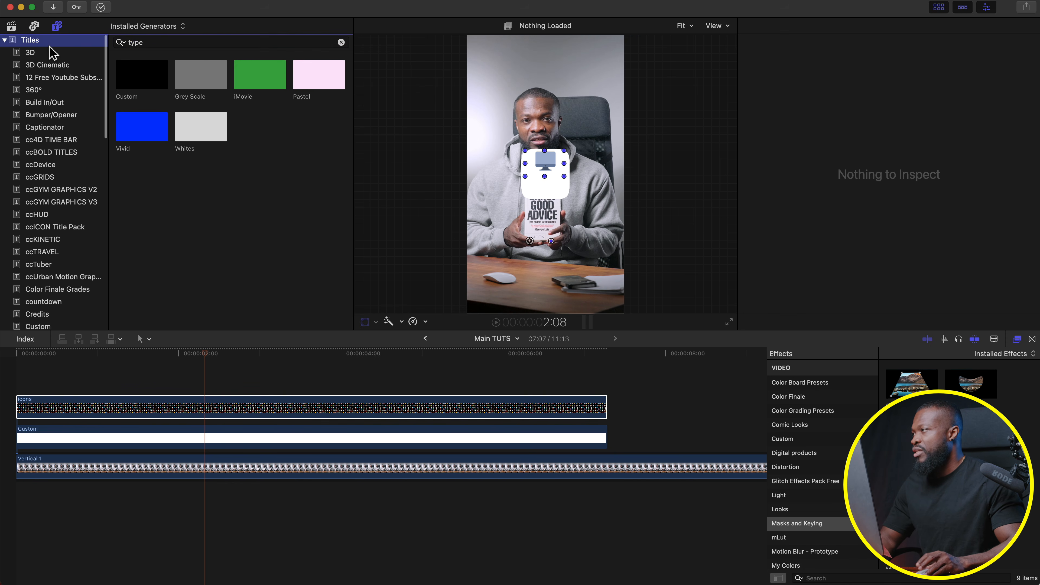
scroll(251, 168, down, 10)
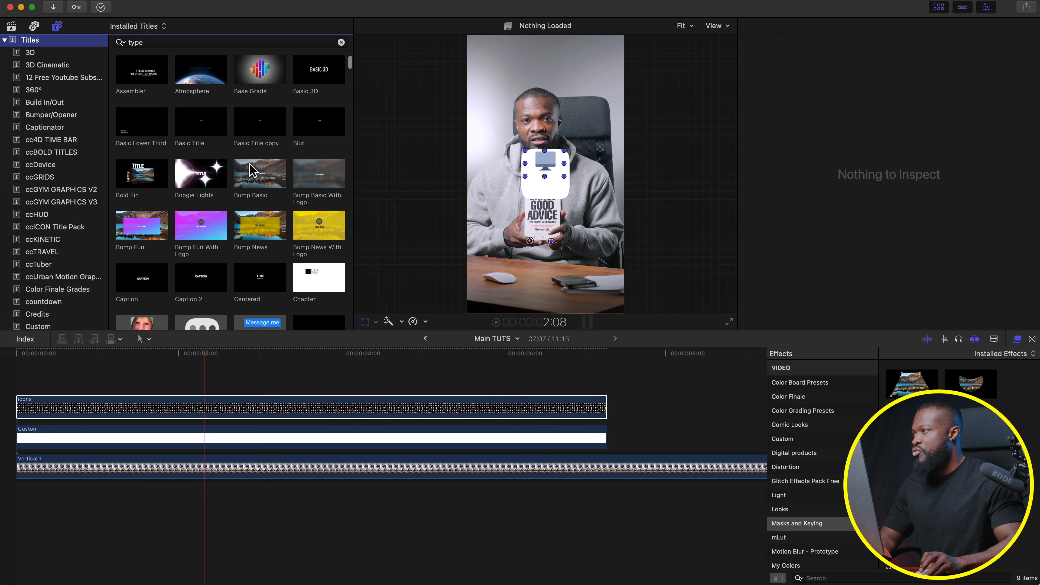
scroll(231, 143, up, 2)
drag(204, 156, 41, 387)
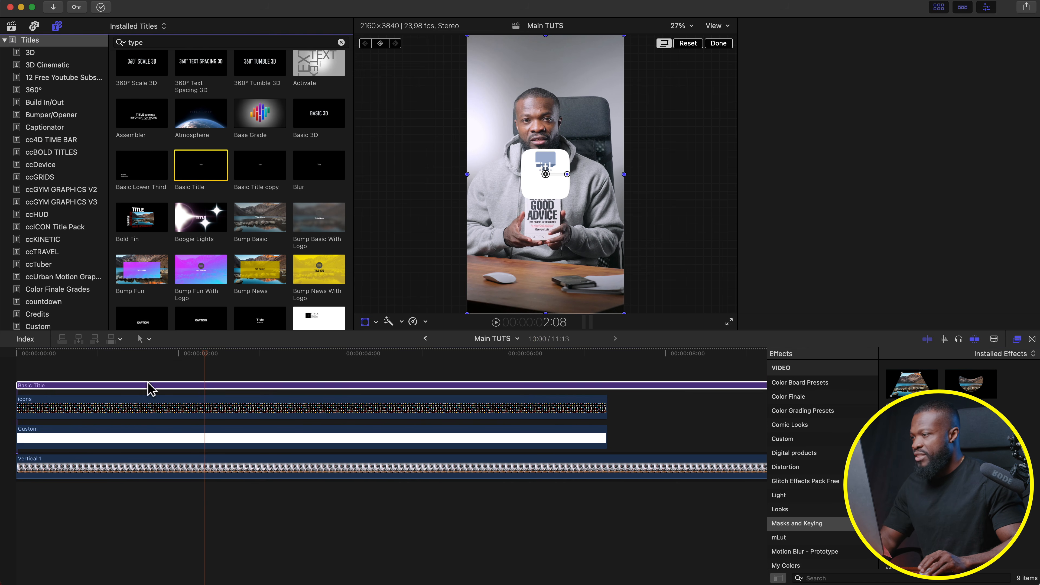
Step: Trim the end of the Basic Title at 7:07 to match the end of the icons clip
click(366, 322)
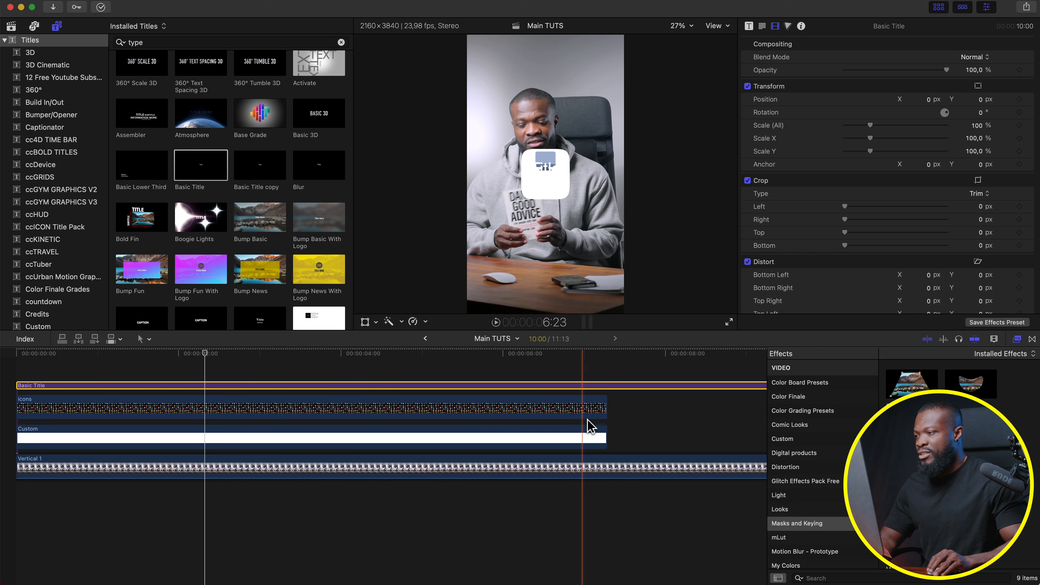
click(608, 363)
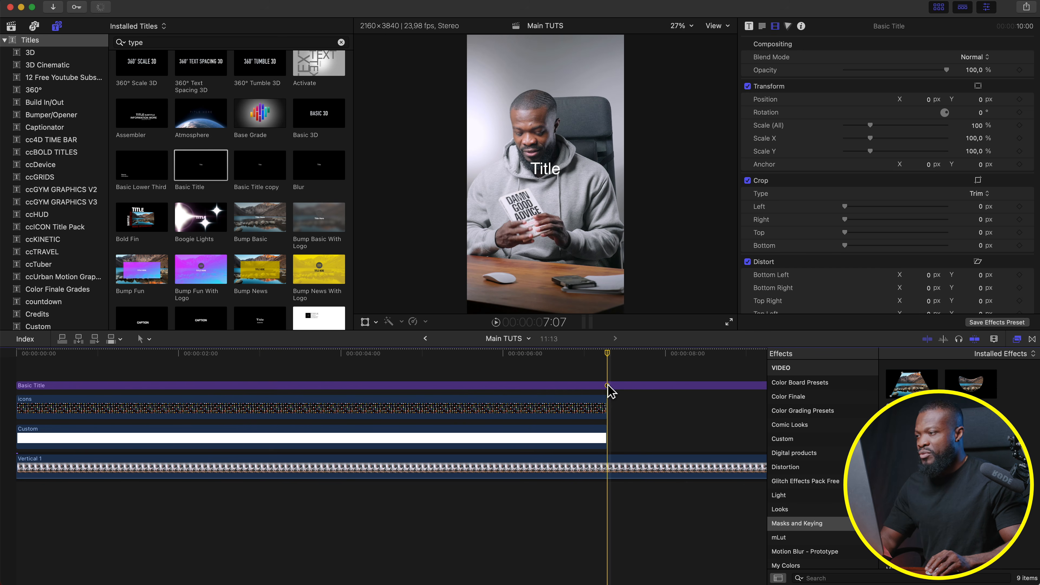
click(614, 386)
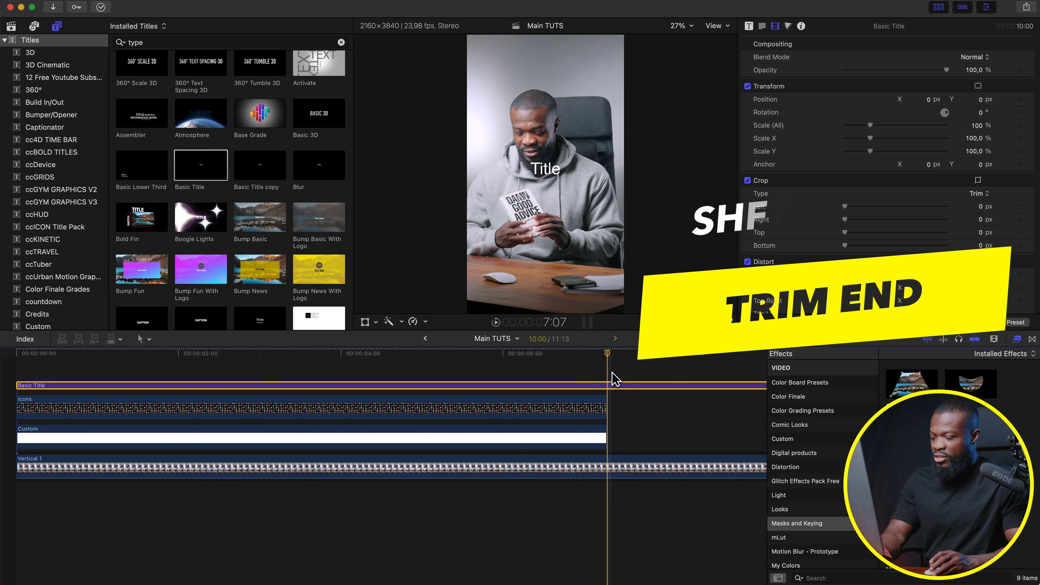
key(alt+bracketright)
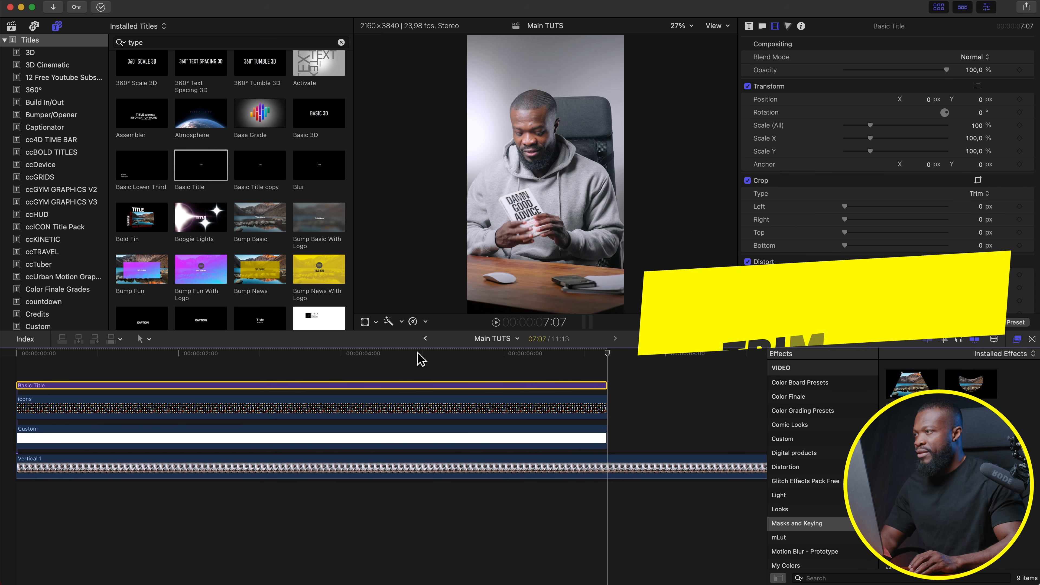
Step: Set the Basic Title's face color to Black from the Apple color palette
click(339, 370)
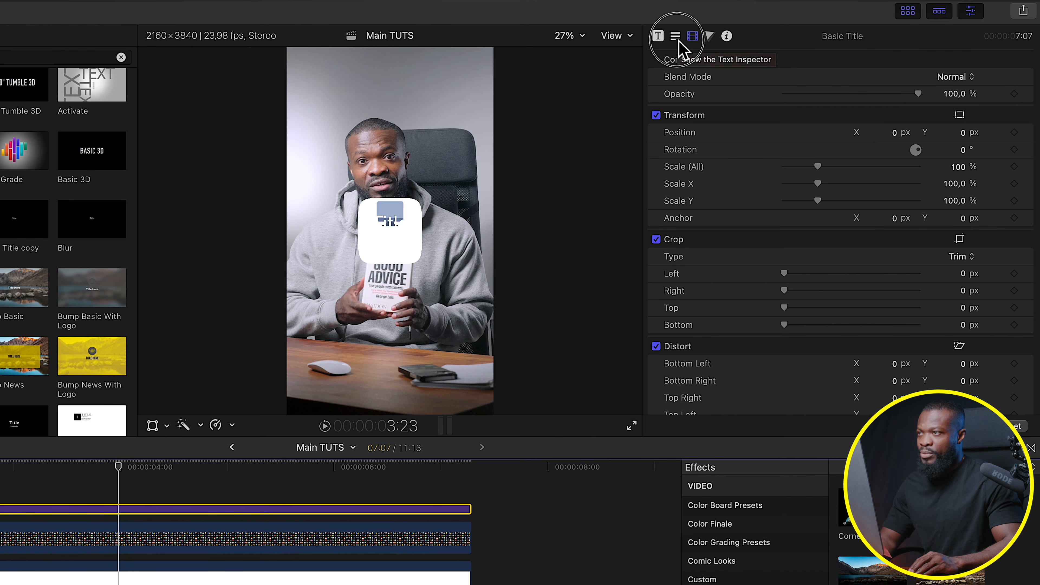
click(677, 39)
scroll(742, 251, down, 10)
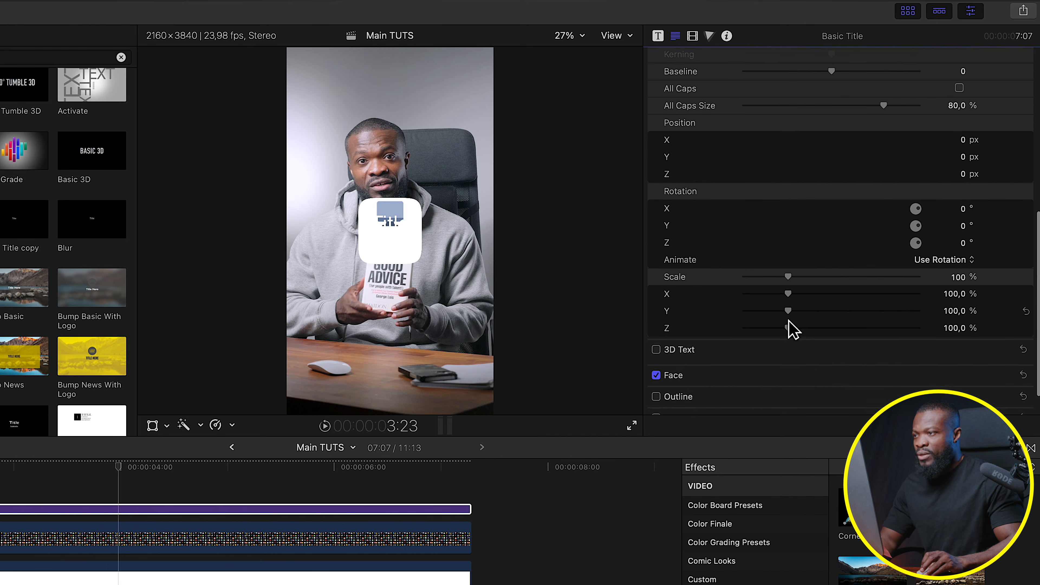
scroll(790, 329, down, 2)
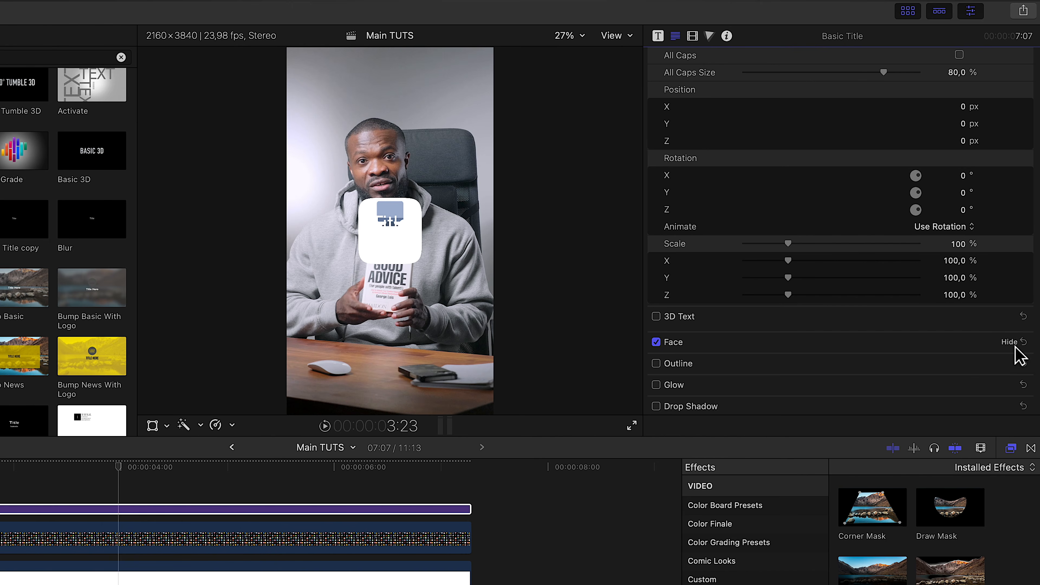
click(956, 381)
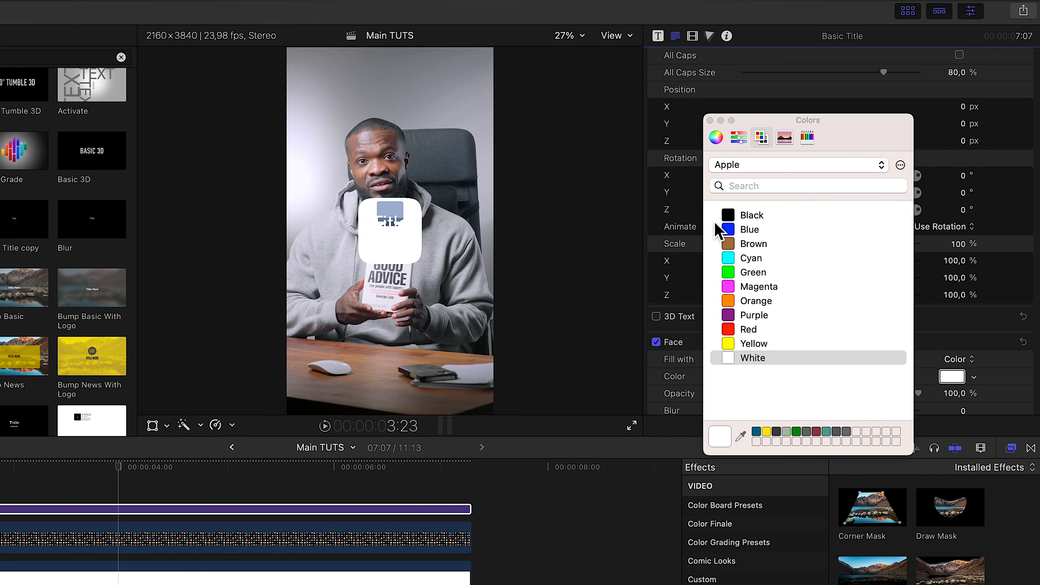
click(730, 218)
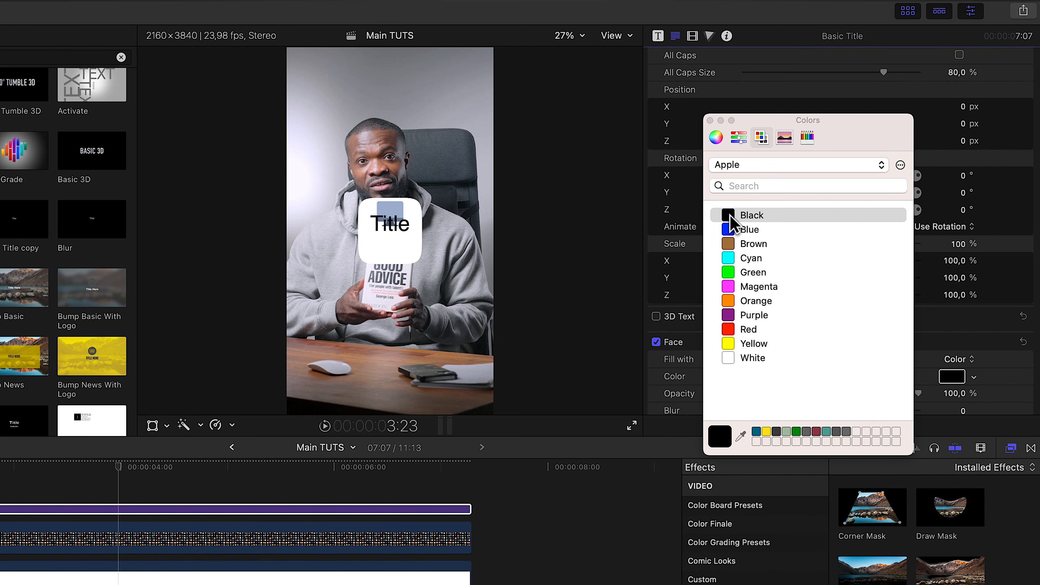
click(710, 120)
Step: Replace the Basic Title's placeholder text with WORK
scroll(794, 133, up, 10)
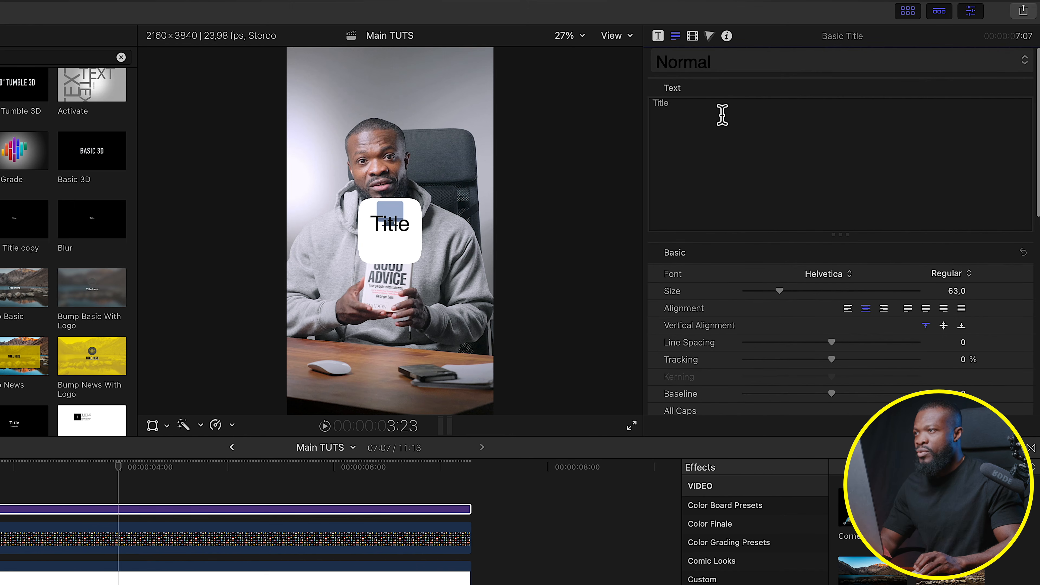
drag(721, 108, 597, 107)
text(WORK)
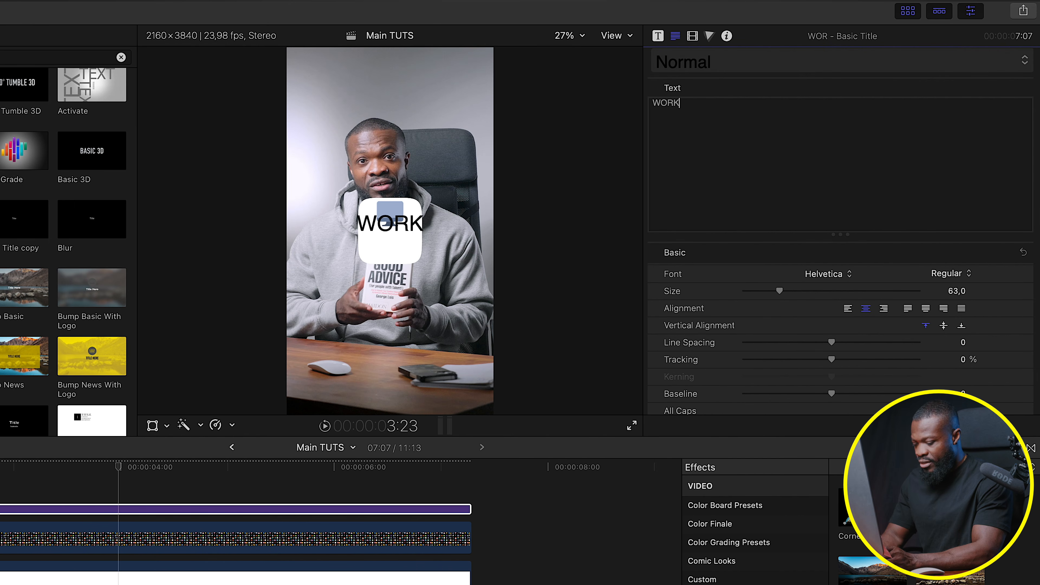
Step: Style the WORK title in Montserrat Bold at size 41 and place it below the monitor icon inside the white box
click(827, 273)
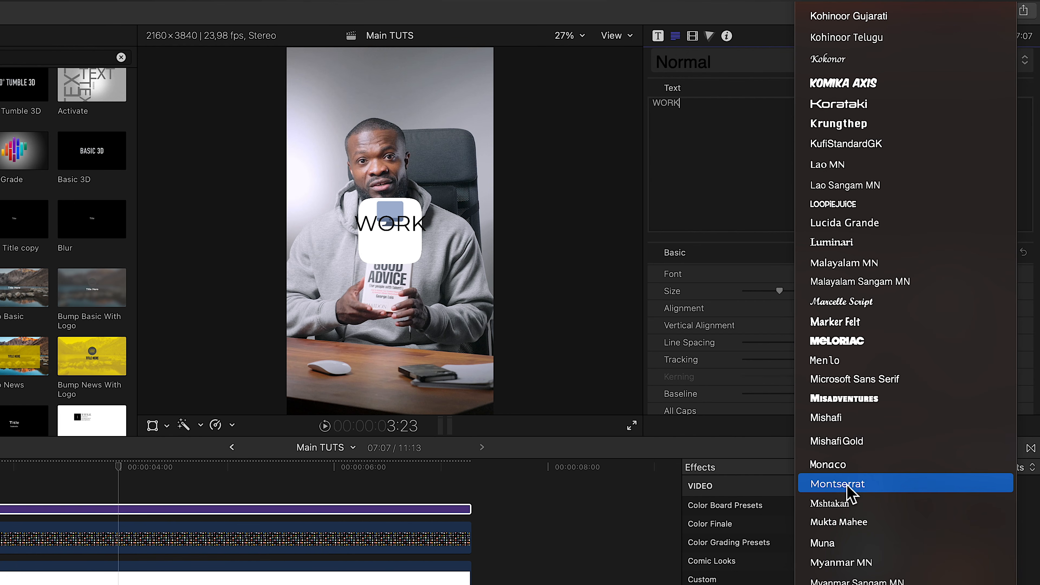
click(838, 483)
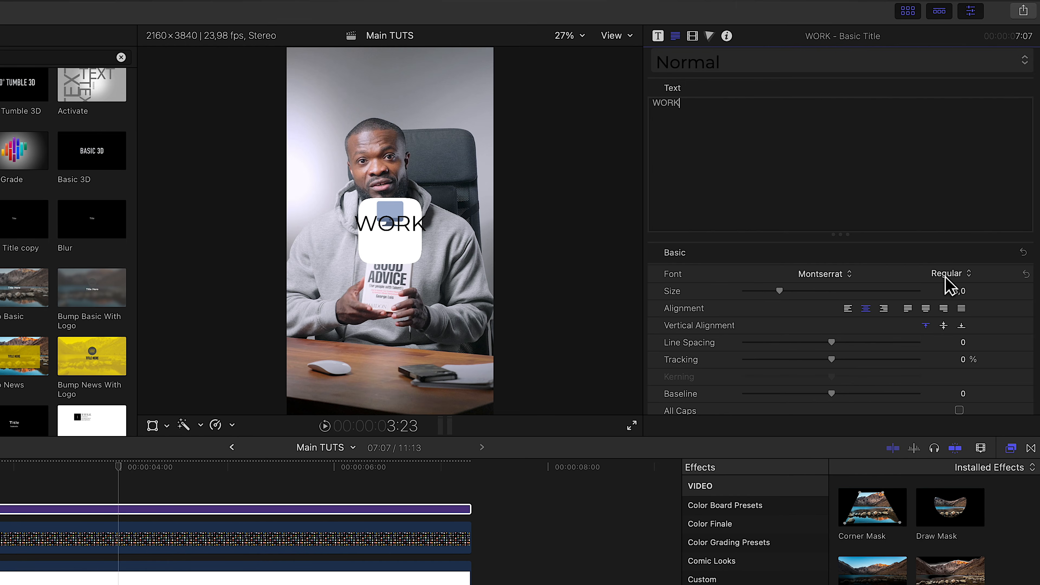
click(943, 283)
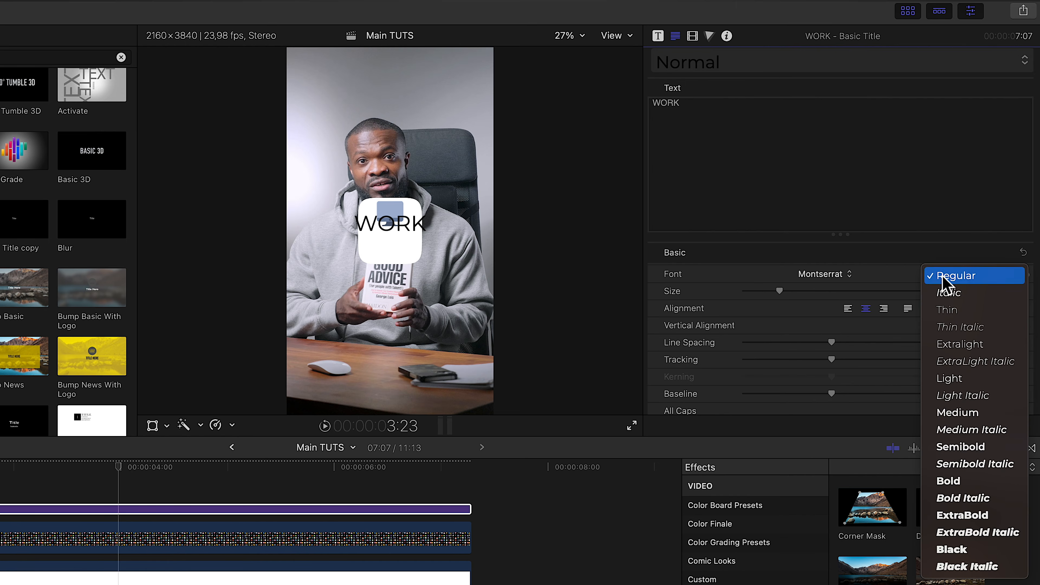
click(949, 481)
drag(779, 291, 766, 293)
drag(403, 231, 405, 255)
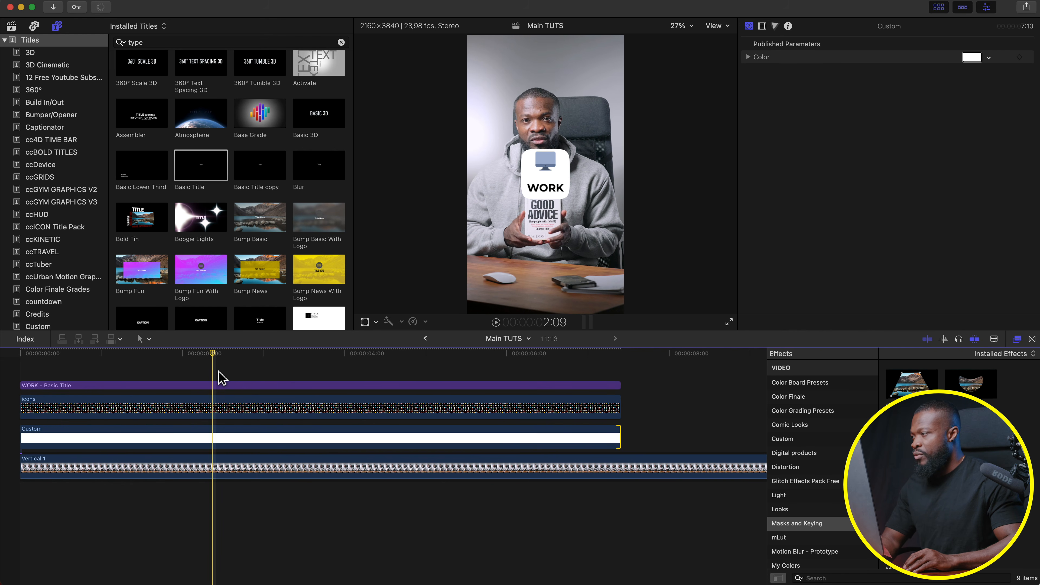
Step: Duplicate the WORK title, icons and Custom clips above the originals and combine the copies into a compound clip named work
click(157, 384)
drag(164, 377, 168, 349)
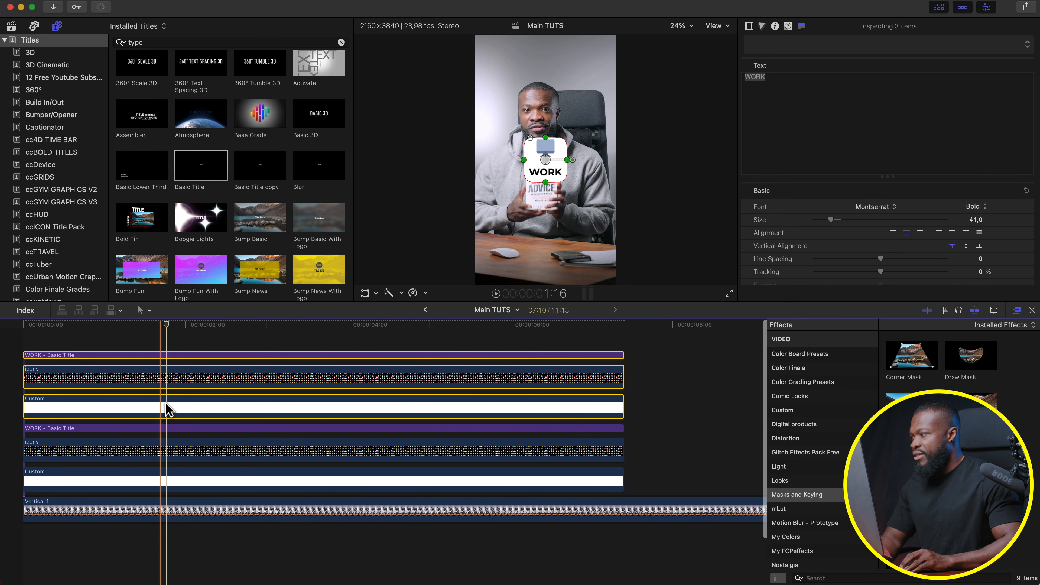
right_click(171, 383)
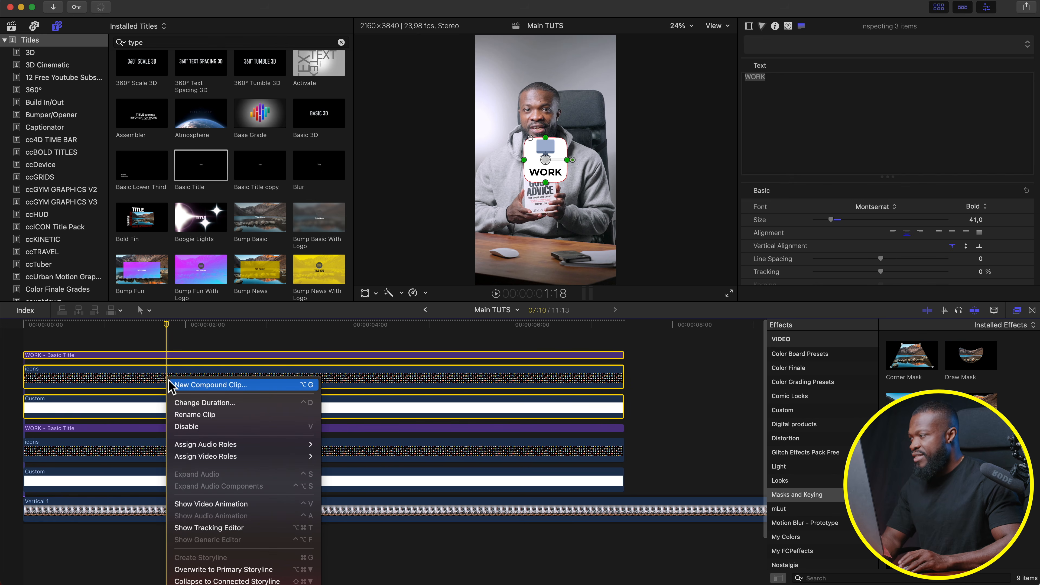
click(233, 385)
text(work)
key(Return)
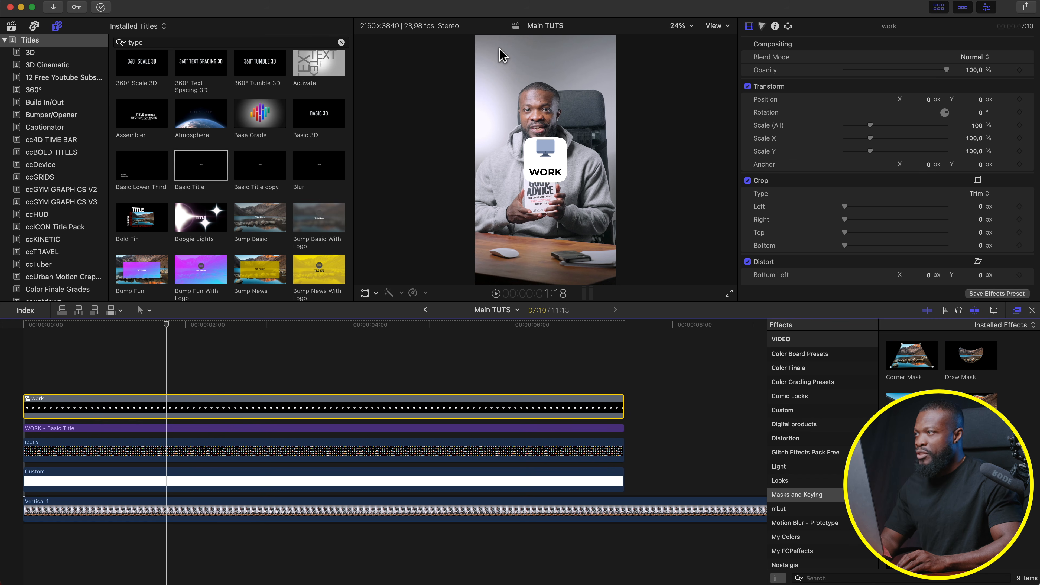
Step: Move the work compound clip to the upper-left corner of the video frame, at about X -630 px and Y 1494 px
click(978, 85)
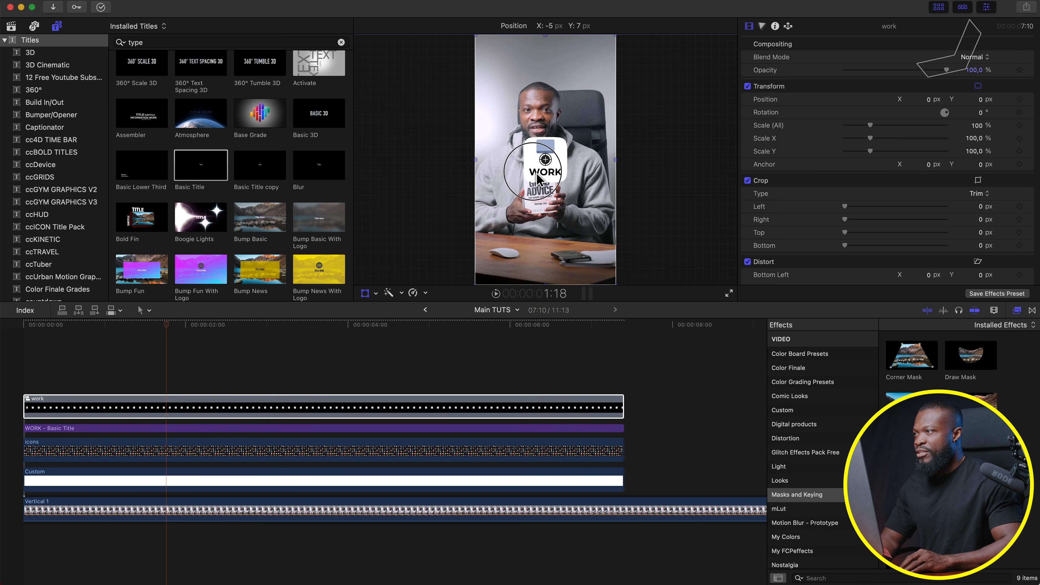
drag(515, 135, 507, 91)
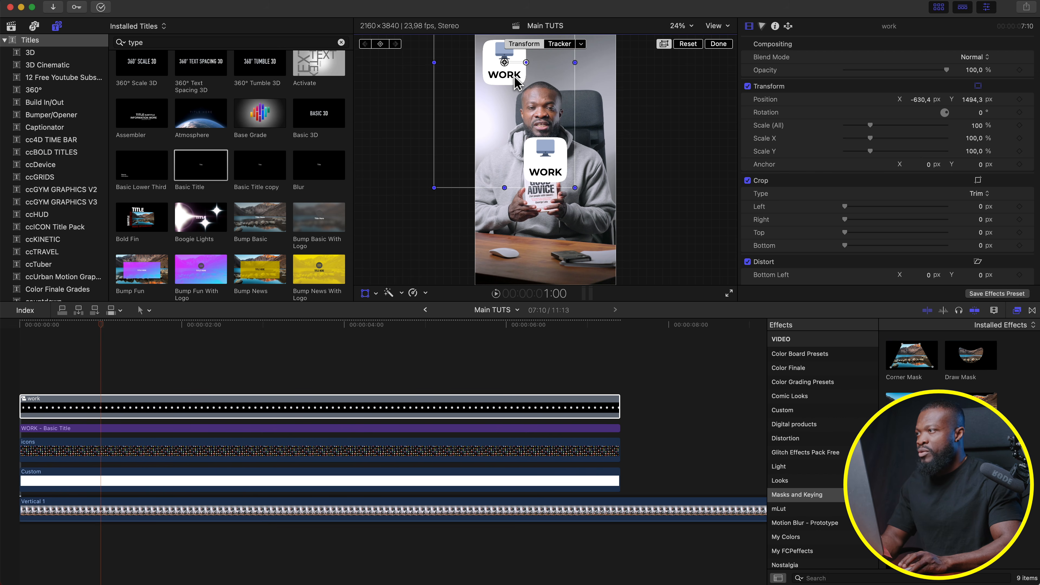
click(719, 45)
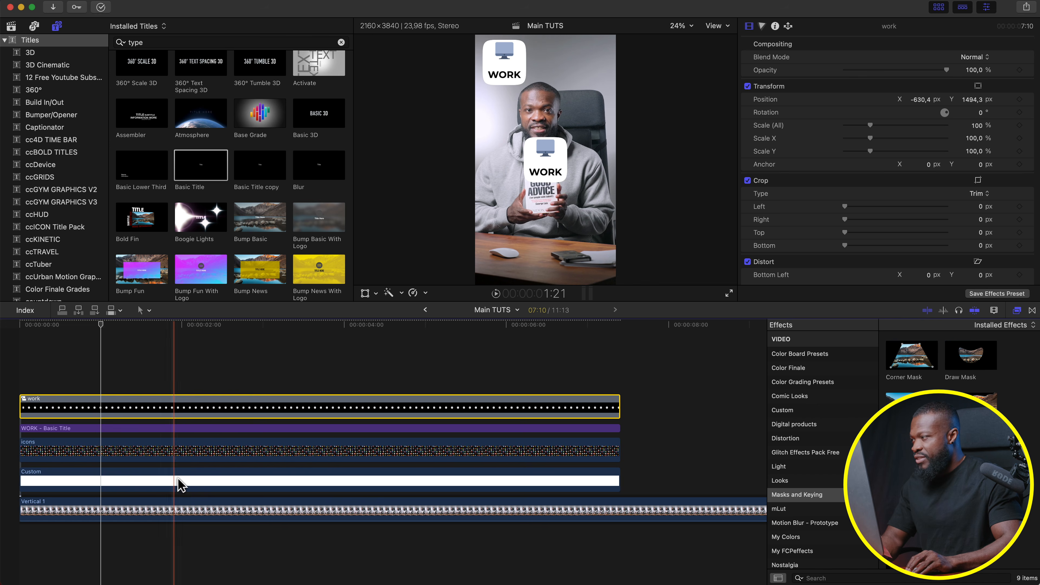
Step: Re-trim the icons clip to the microphone icon (about 235 left, 603 right, 100 top, 470 bottom) and move it into the centre white box's upper part
click(196, 370)
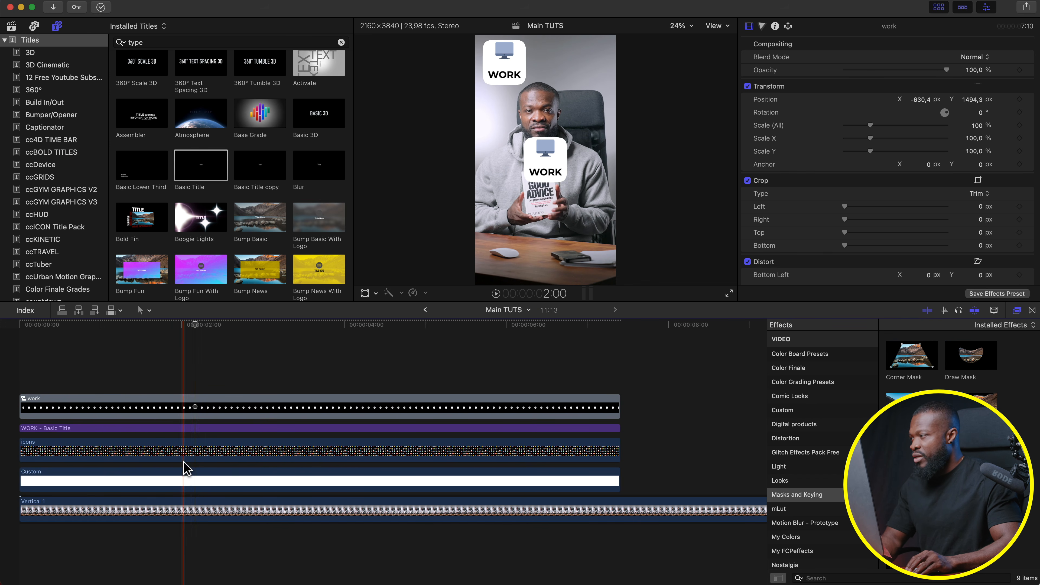
click(202, 451)
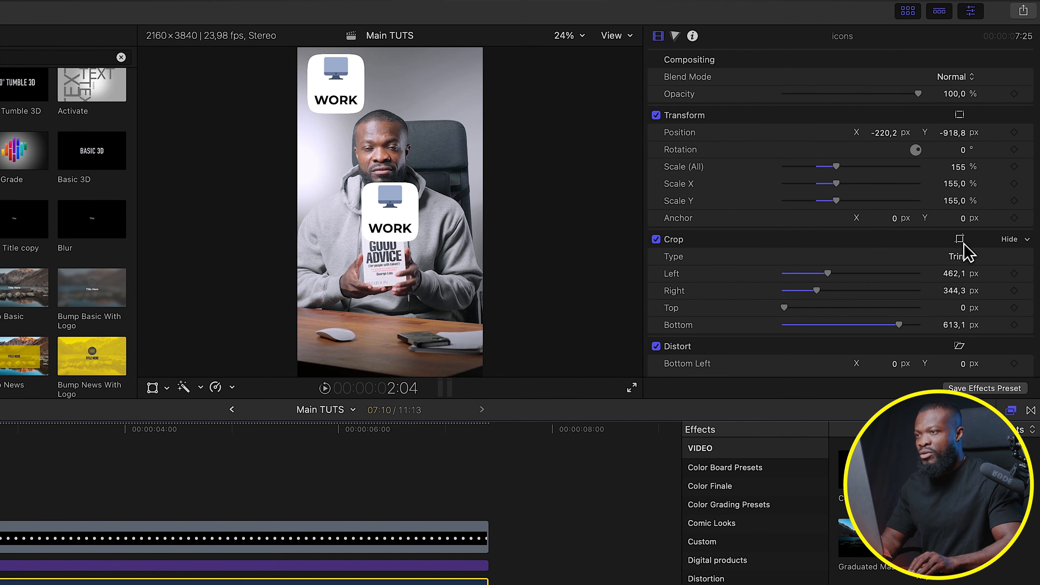
click(960, 239)
drag(416, 199, 462, 199)
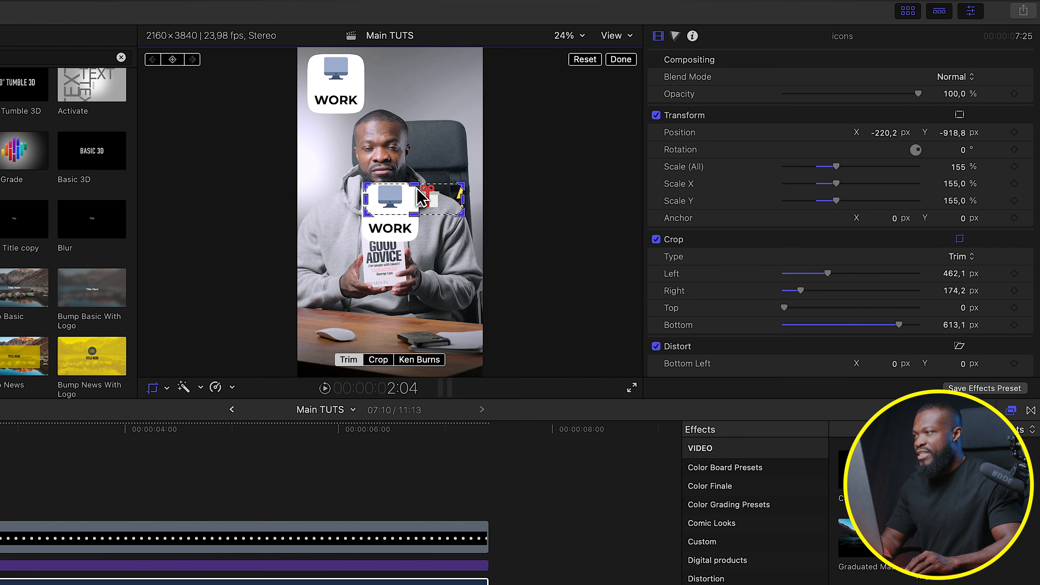
drag(366, 200, 293, 200)
drag(381, 214, 397, 371)
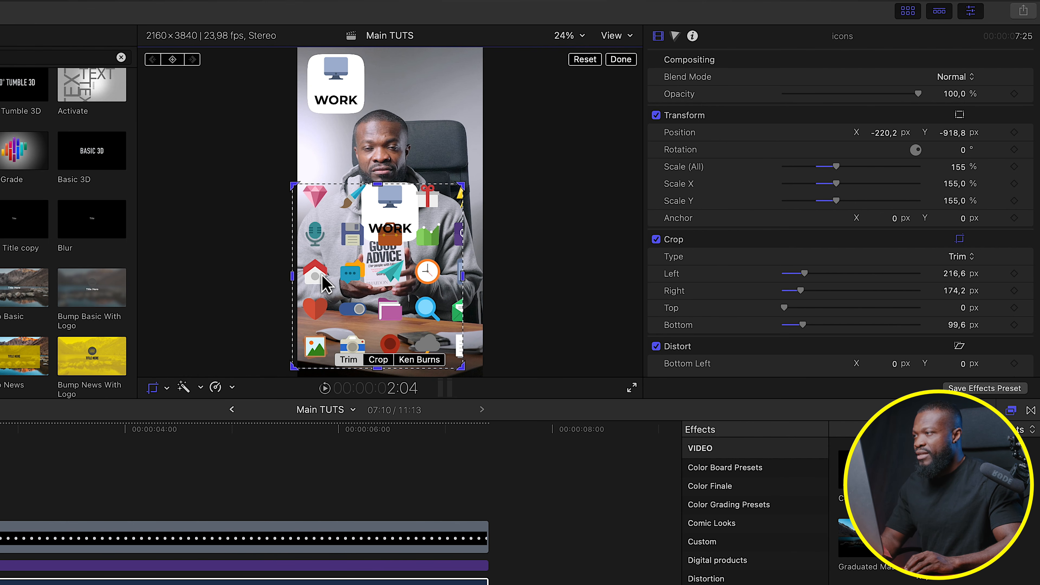
drag(467, 194, 325, 193)
drag(314, 372, 311, 240)
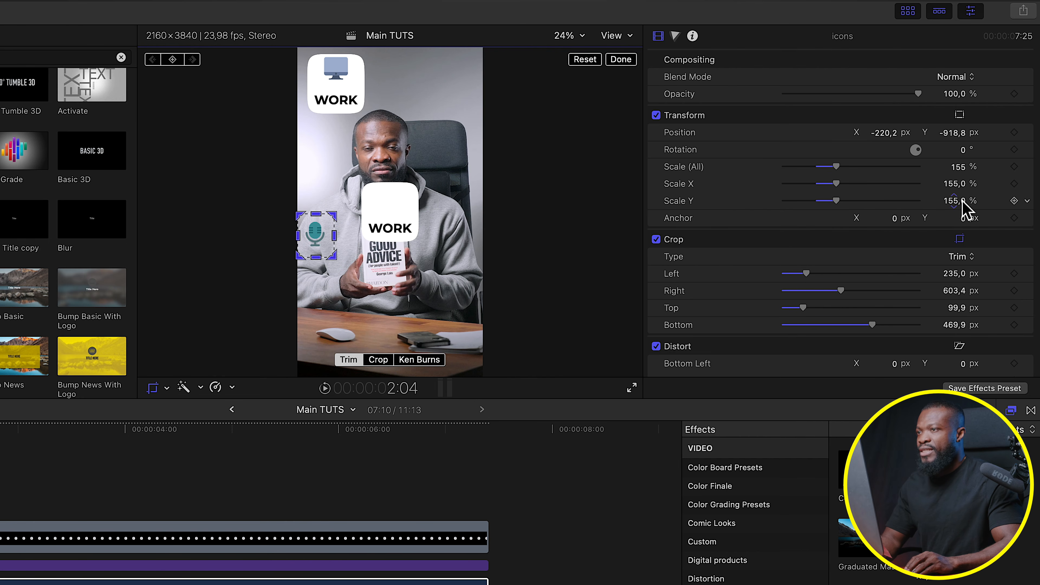
click(959, 114)
drag(313, 232, 398, 202)
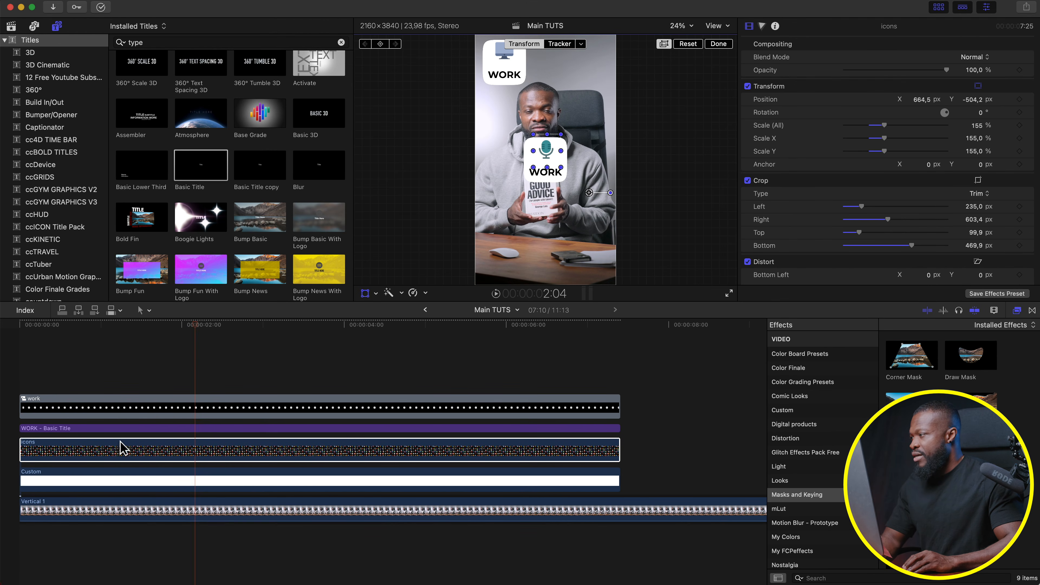
Step: Change the uncombined WORK title's text to PODCAST and reduce its size to 31 so it fits the white box
click(185, 430)
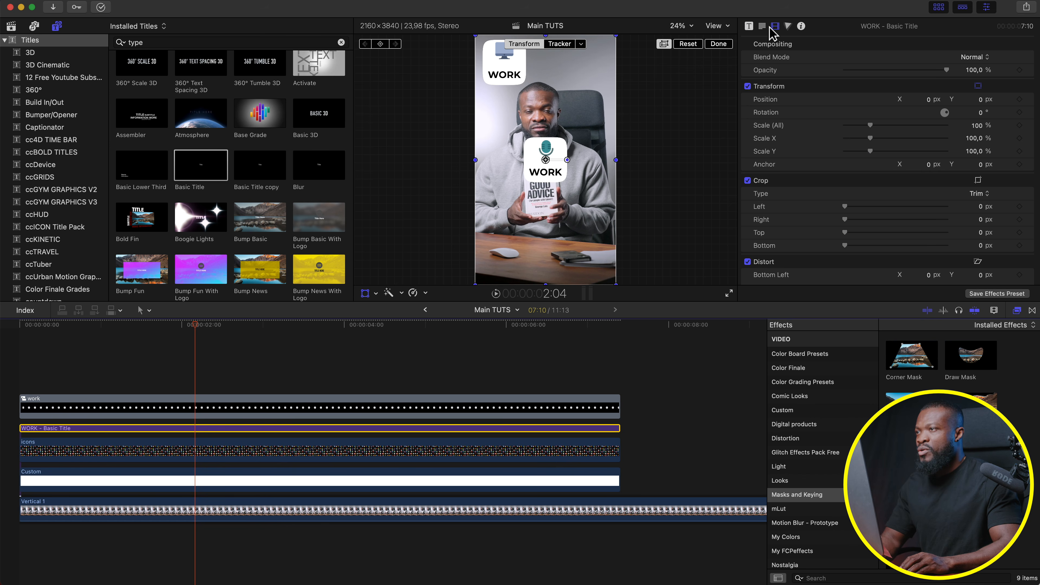
click(763, 27)
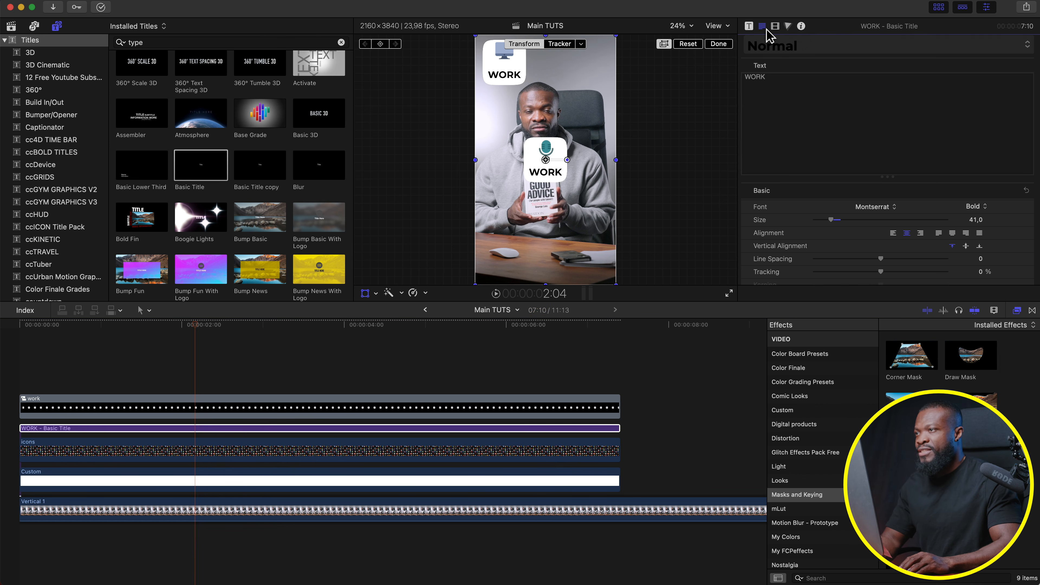
drag(780, 82, 725, 76)
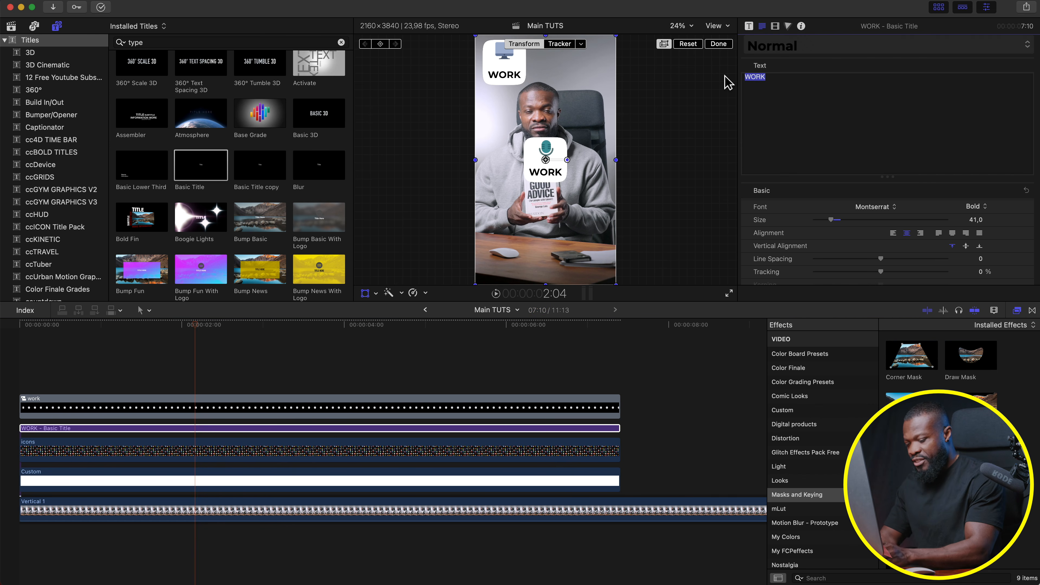
text(PODCAST)
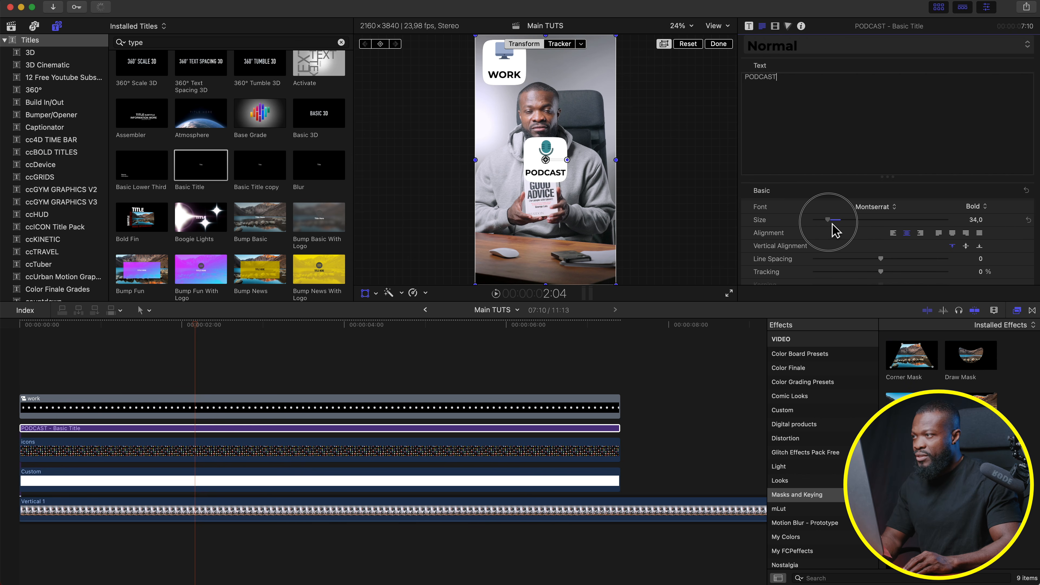
drag(834, 232, 831, 232)
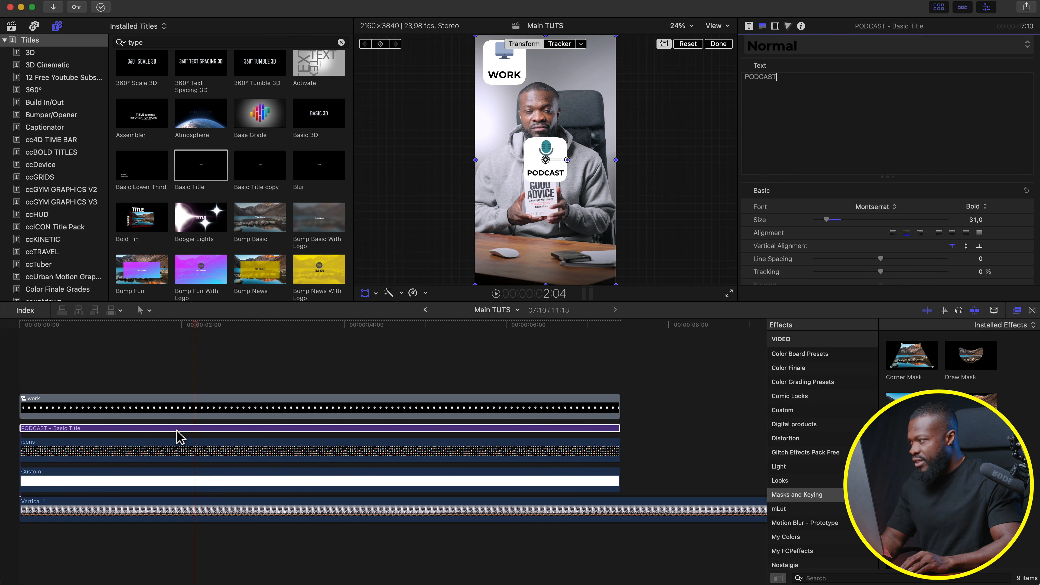
Step: Duplicate the PODCAST title, icons and Custom clips together above the originals in the timeline
super+click(192, 448)
super+click(228, 479)
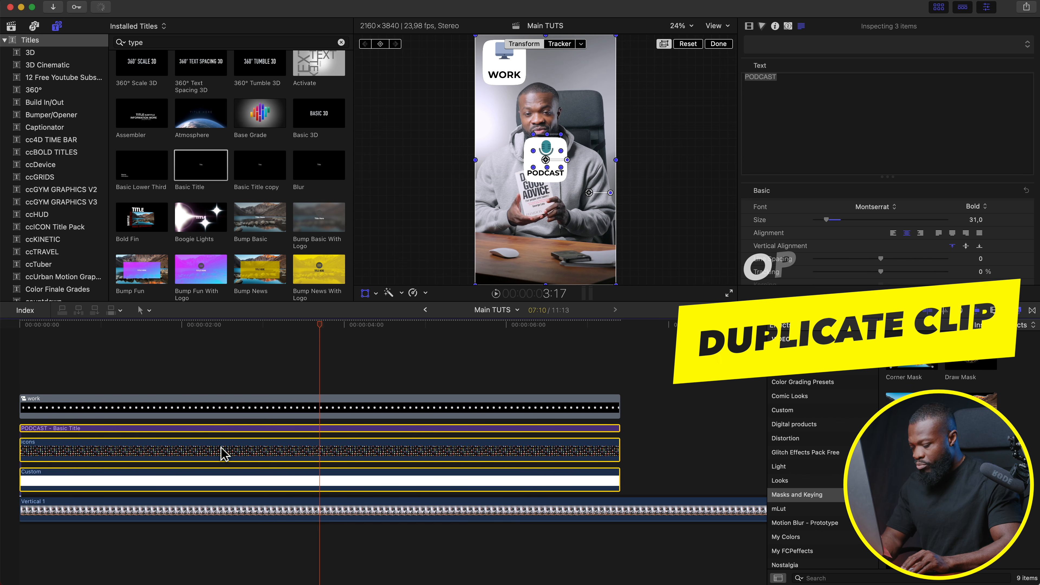
drag(221, 450, 217, 357)
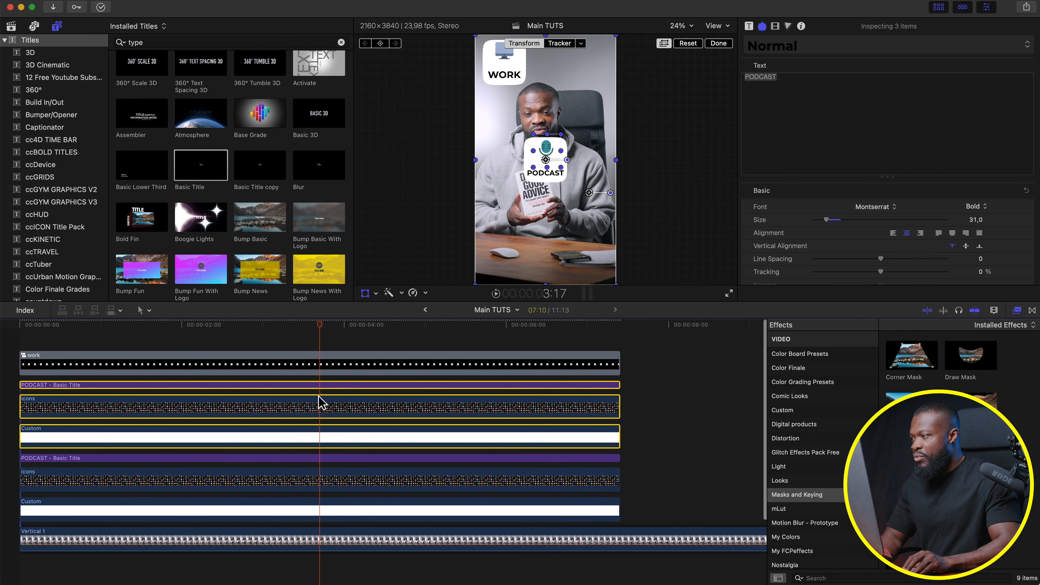
Step: Combine the duplicated PODCAST clips into a compound clip named podcast and position its box directly below the WORK box
right_click(318, 410)
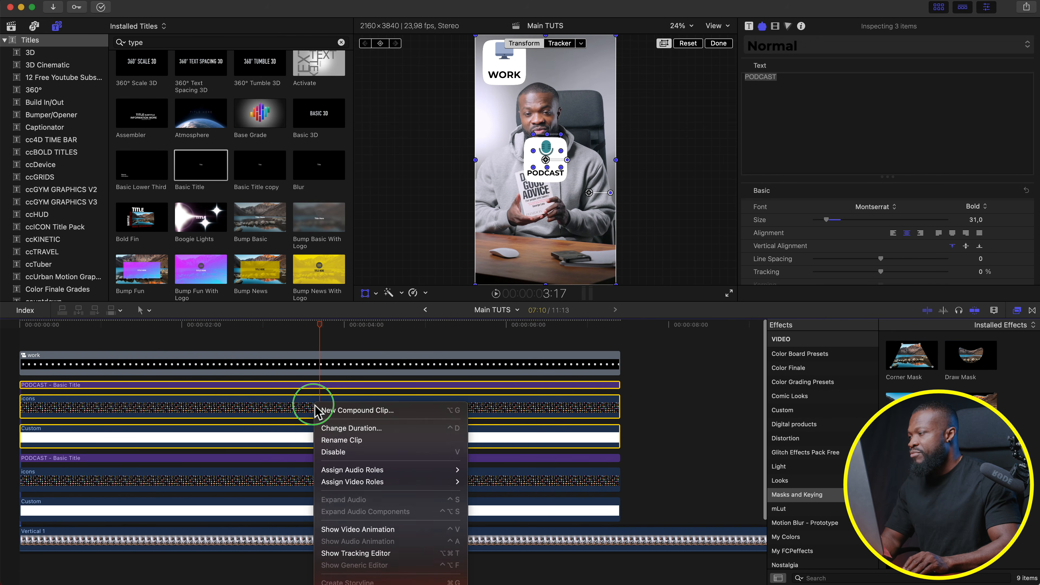
click(374, 410)
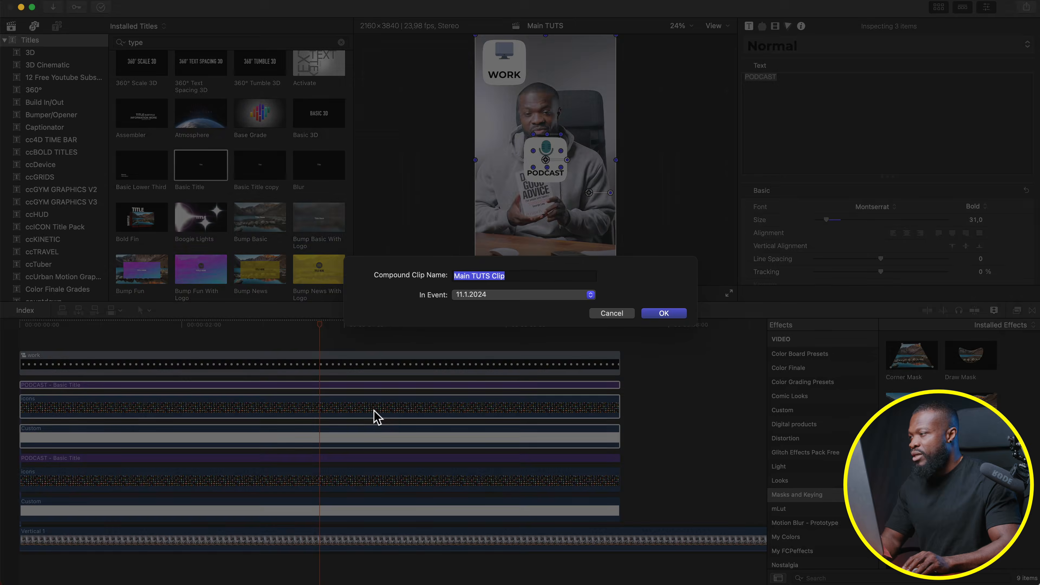
text(podcas)
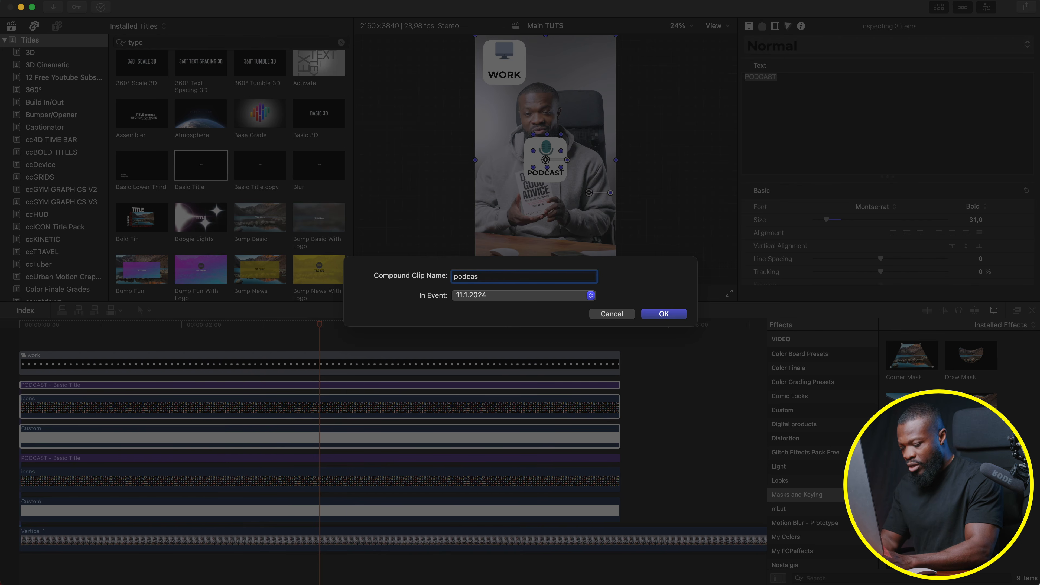
text(t)
key(Return)
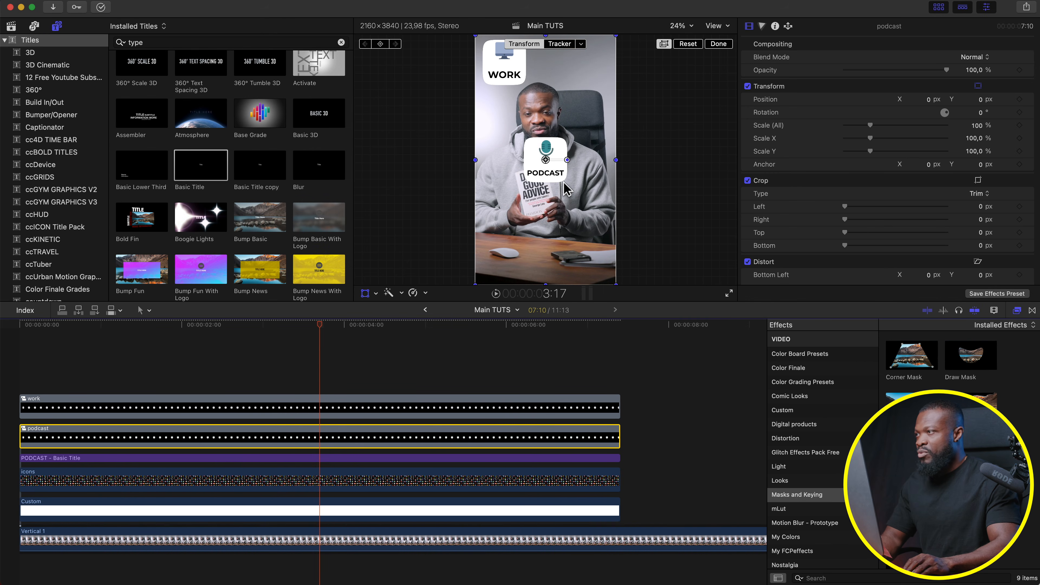
drag(571, 188, 511, 123)
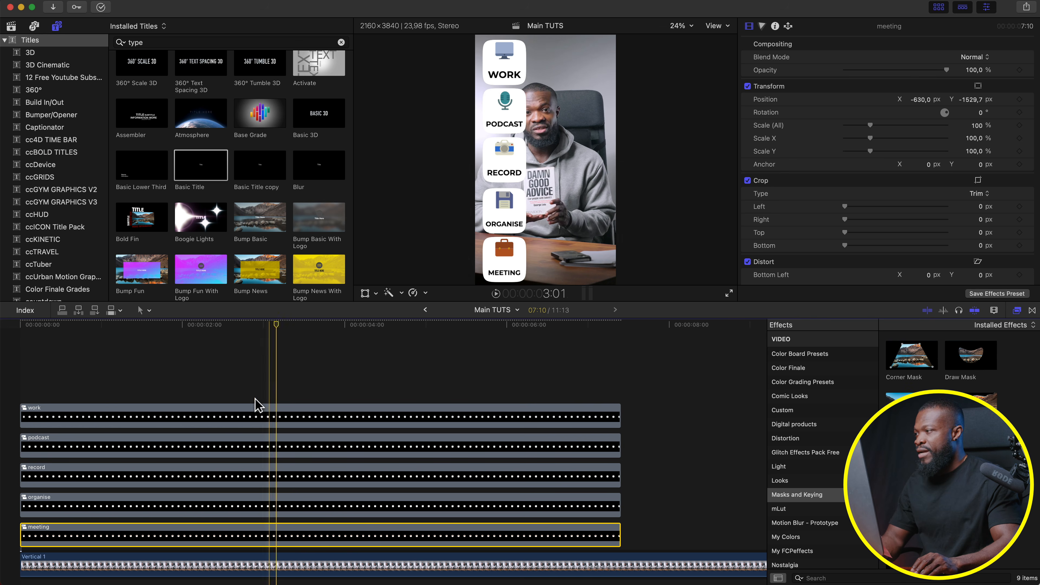
Step: Check the Transform position values of the work and podcast compound clips
click(279, 414)
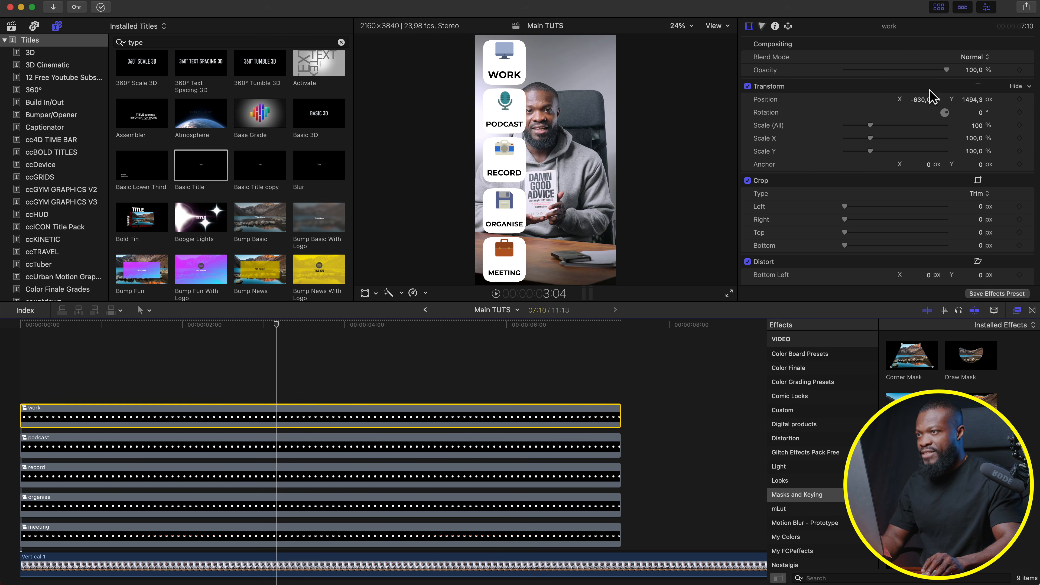
click(281, 448)
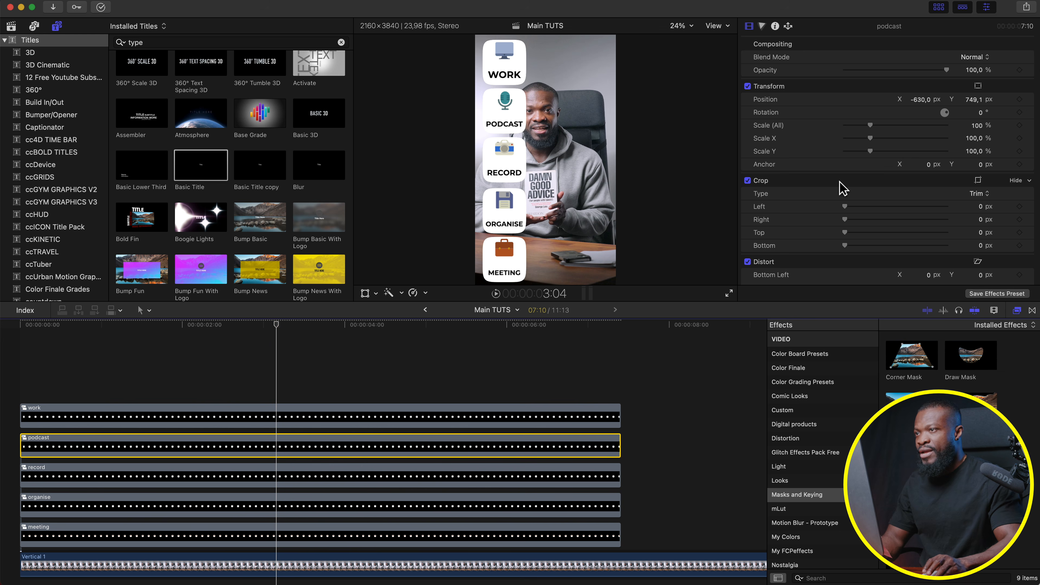
click(922, 102)
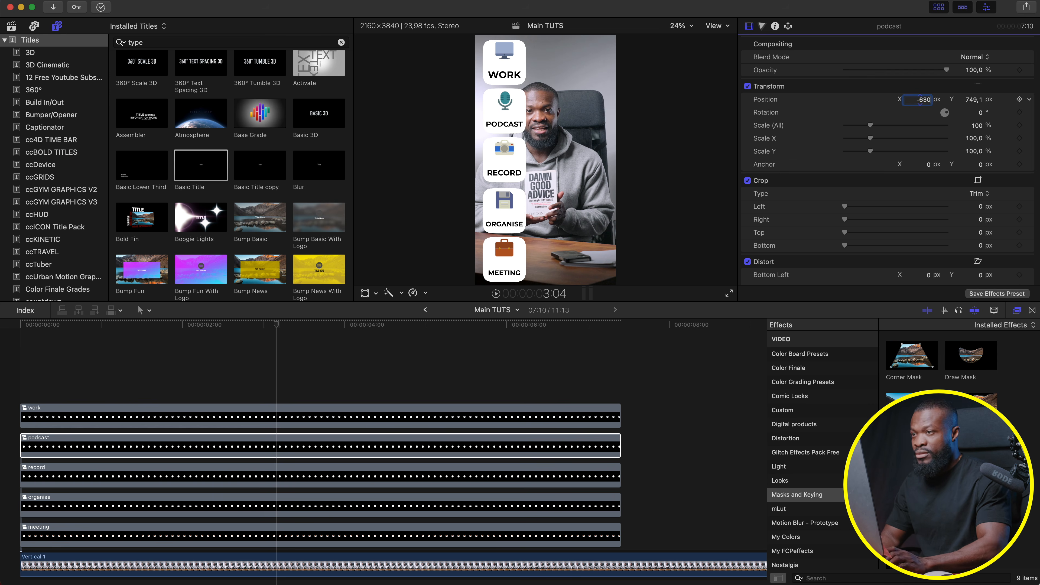
click(281, 456)
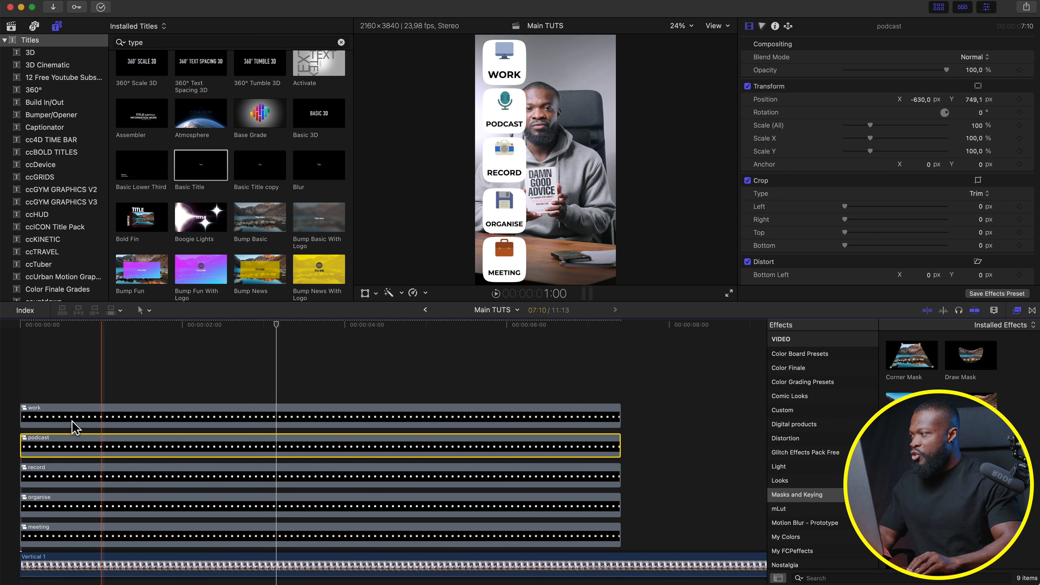
Step: Try the Tap5a Quick In-Out Animator effect directly on the repositioned work compound clip
click(68, 393)
click(103, 416)
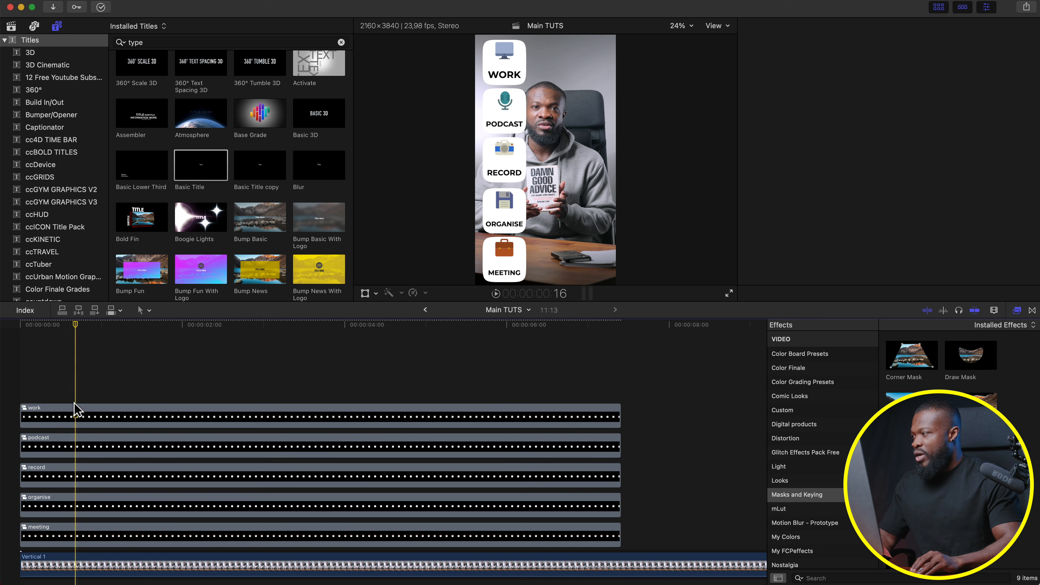
click(76, 411)
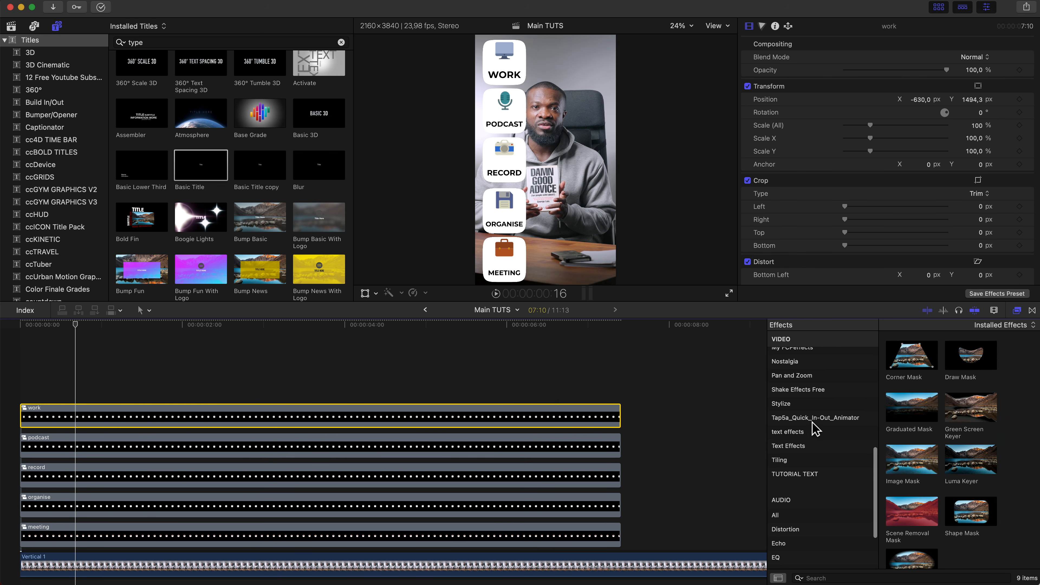
click(801, 420)
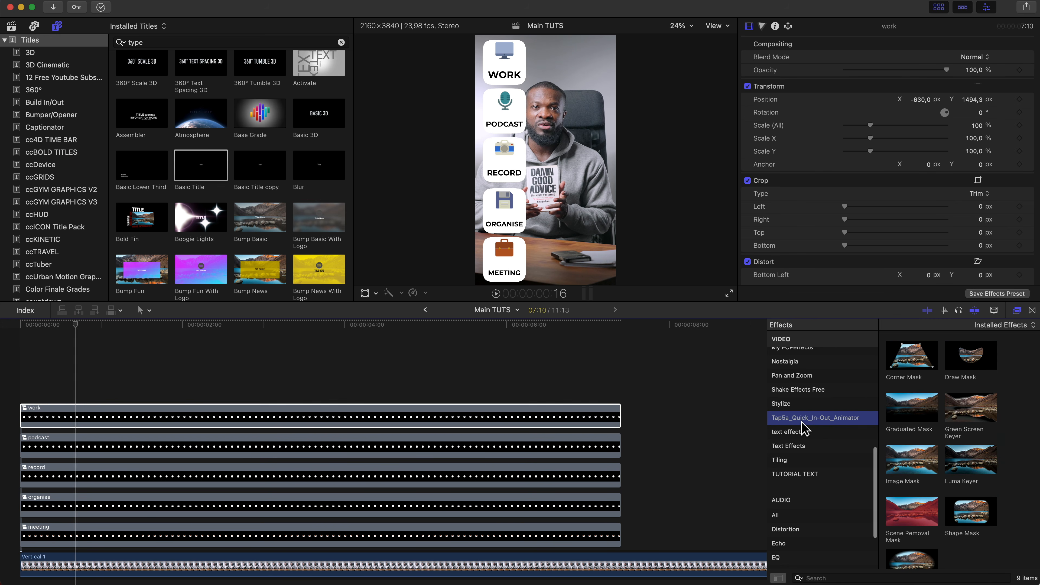
drag(906, 366, 192, 413)
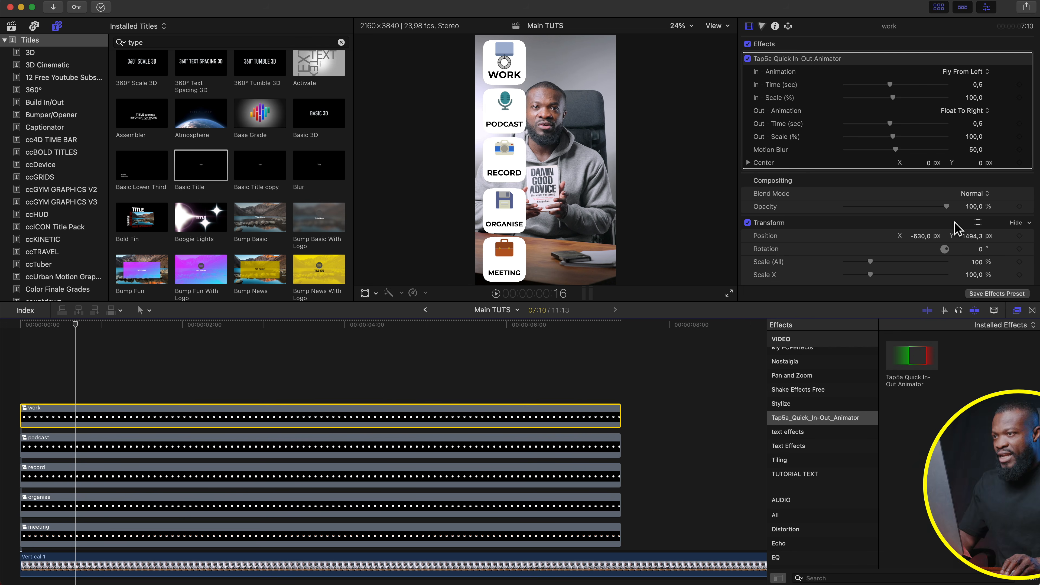
Step: Show the work clip's on-screen transform frame, close it, and delete the Tap5a Quick In-Out Animator effect from the clip
click(979, 223)
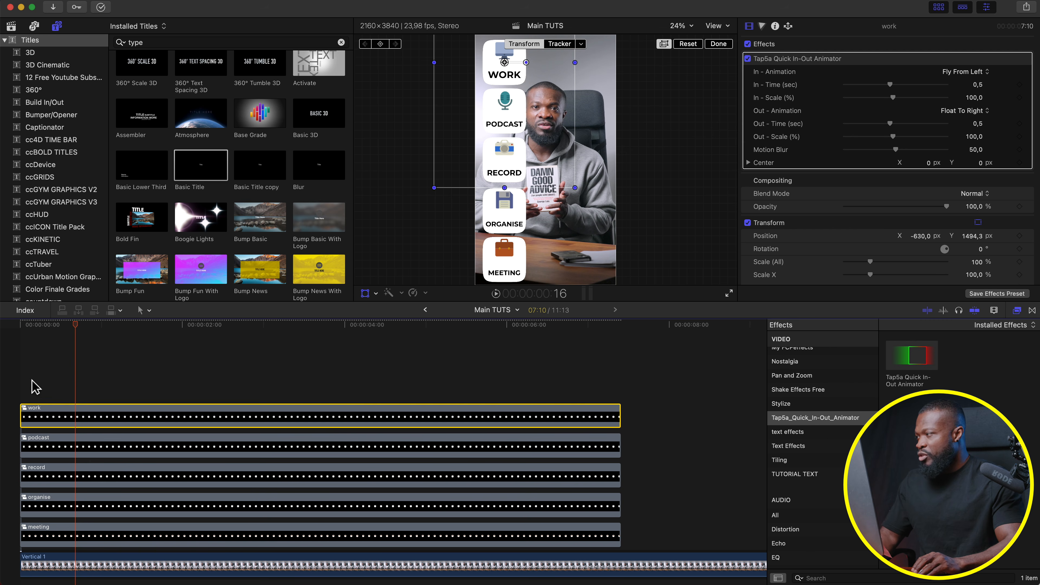
click(365, 294)
click(879, 66)
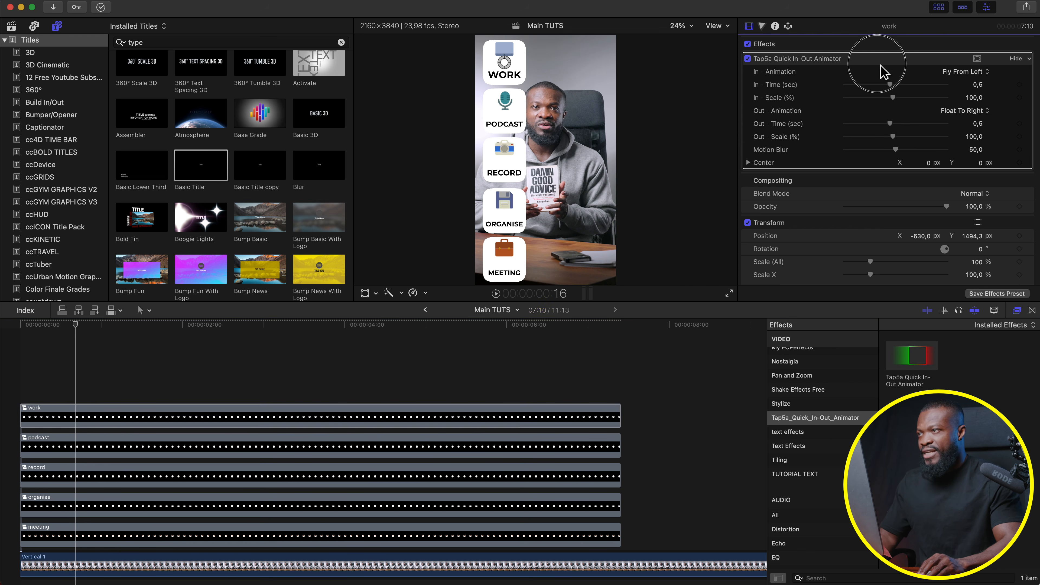
scroll(880, 71, down, 5)
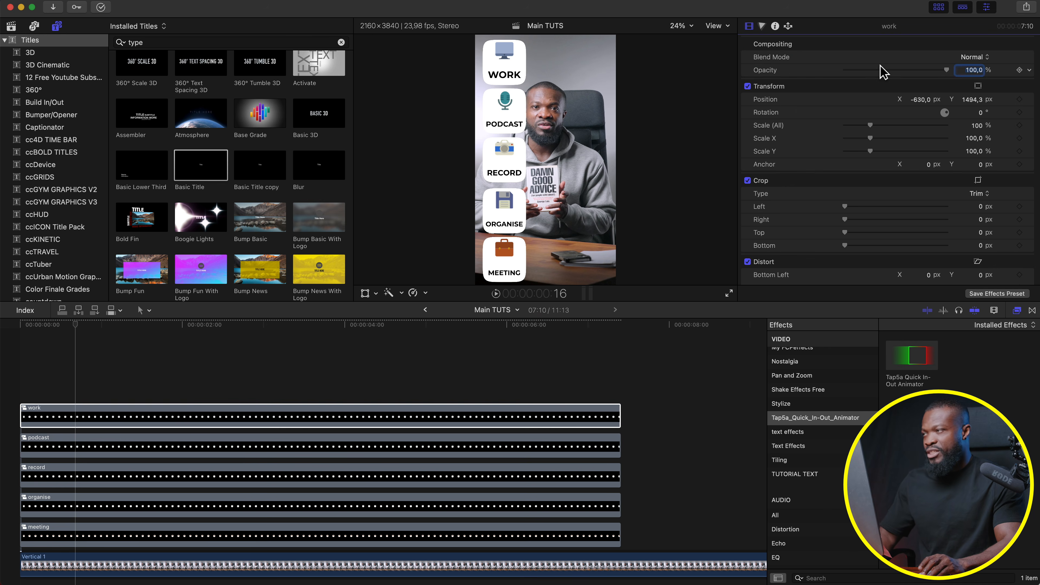
Step: Nest the work clip inside a new compound clip named work so its Transform position resets to zero
click(85, 419)
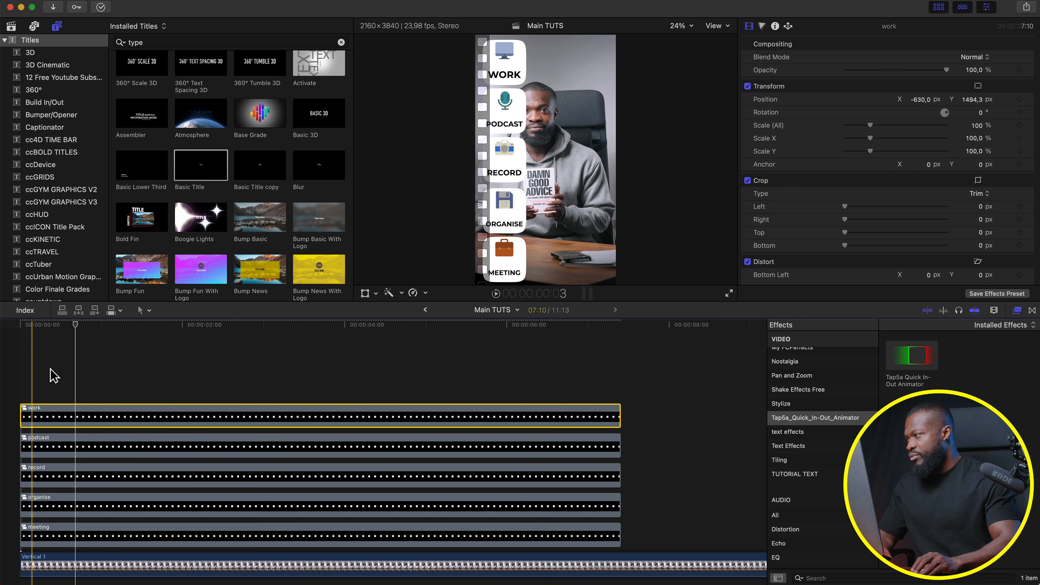
right_click(84, 420)
click(98, 419)
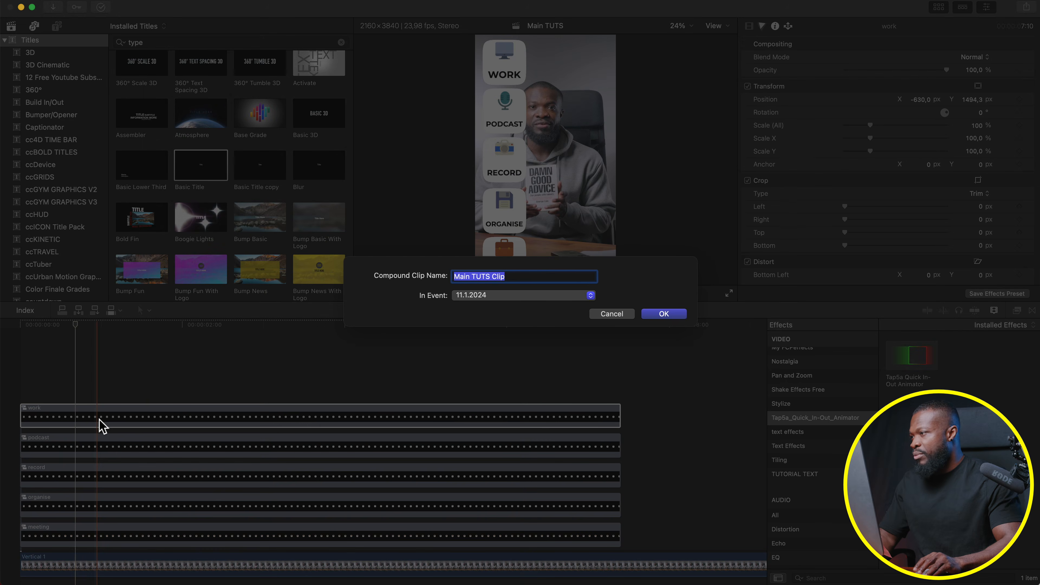
key(Escape)
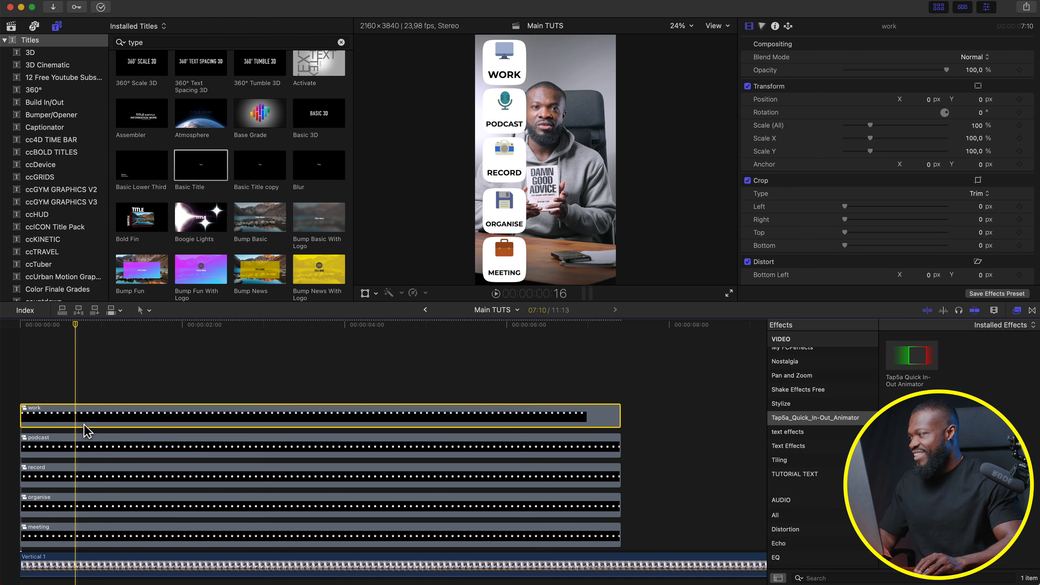
Step: Nest the podcast, record, organise and meeting clips each in its own new compound clip, keeping the same names
click(107, 456)
key(alt+g)
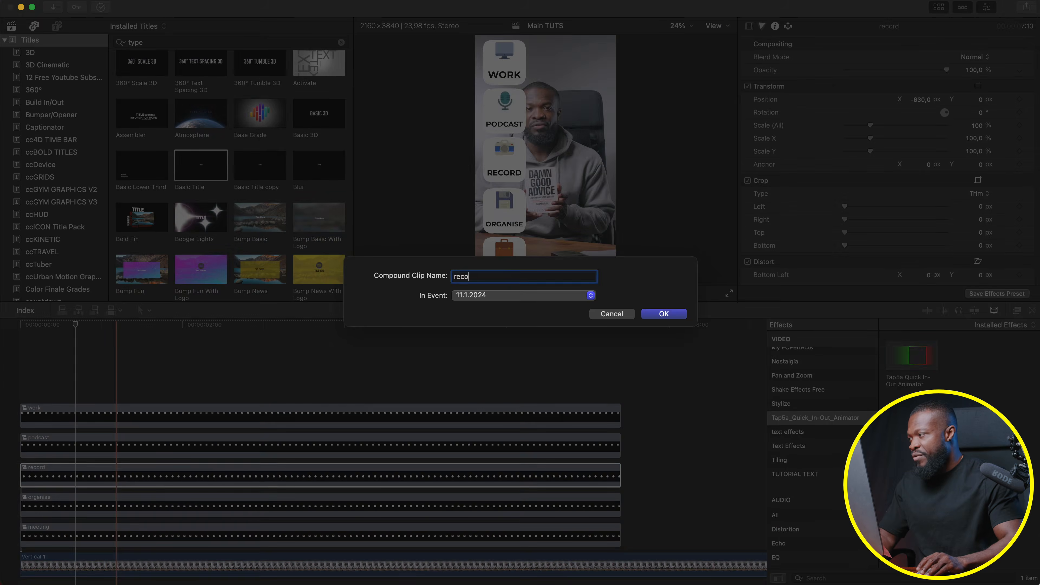
right_click(86, 535)
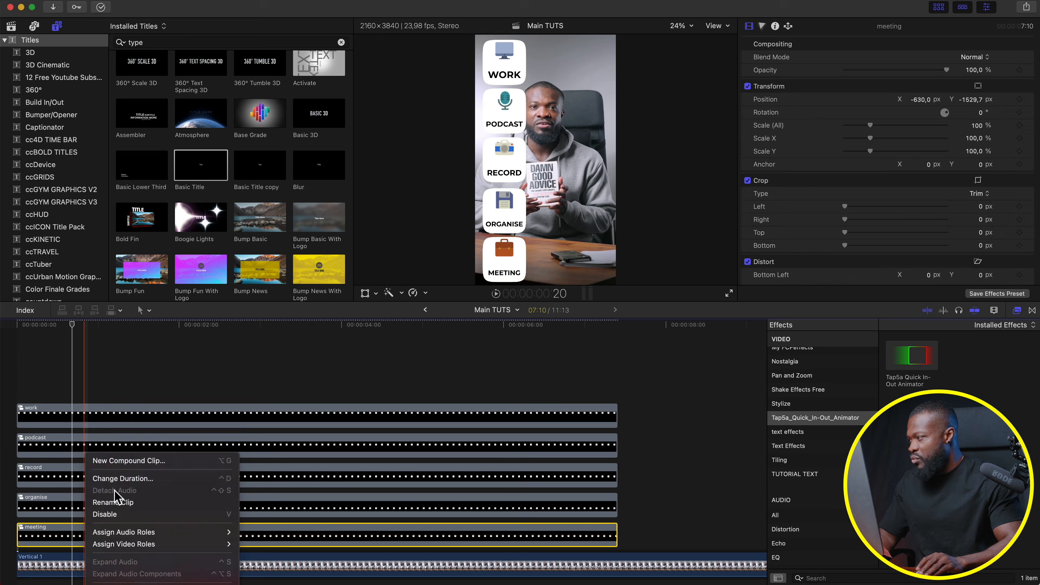
click(108, 461)
key(Return)
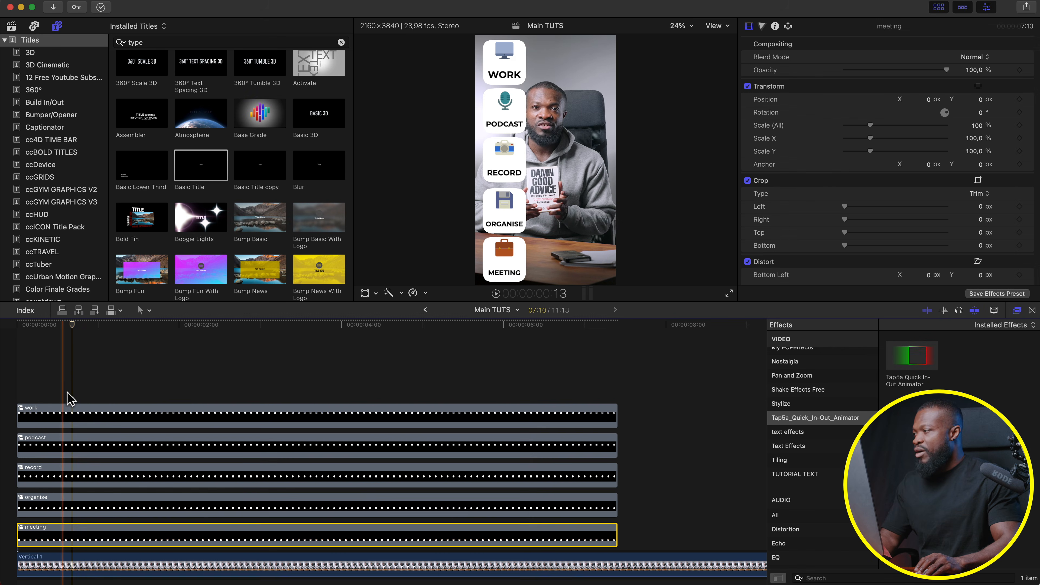
Step: Apply the Tap5a Quick In-Out Animator effect to the work clip, set its In - Animation to Float From Left, and preview it
click(44, 398)
click(47, 409)
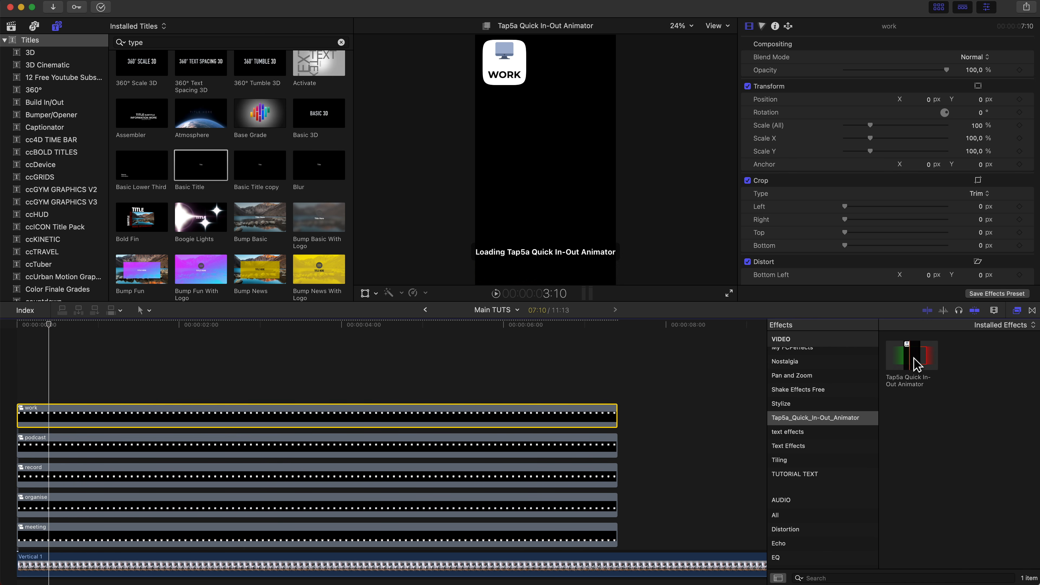
drag(898, 361, 77, 418)
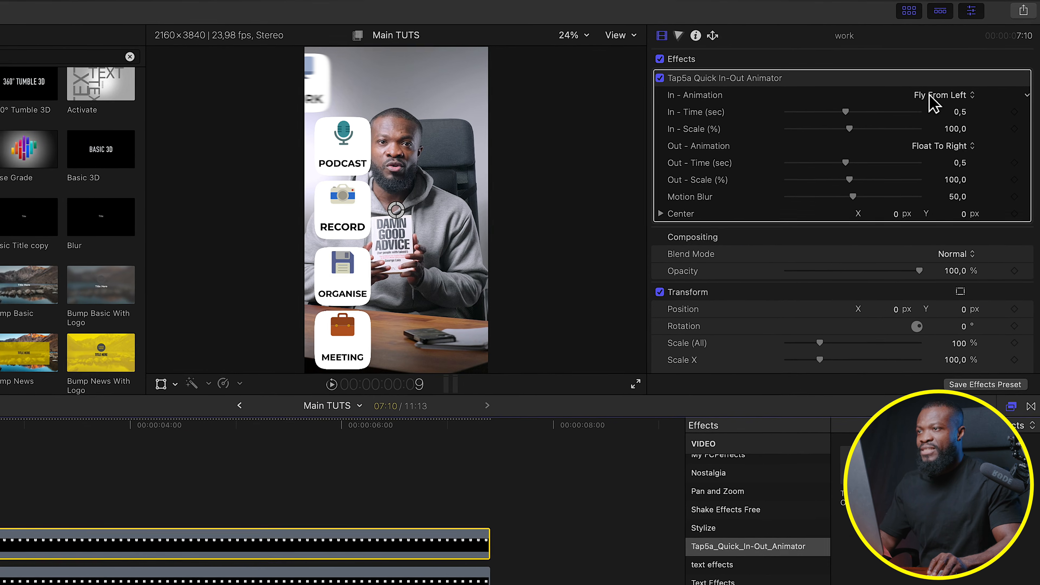
click(944, 88)
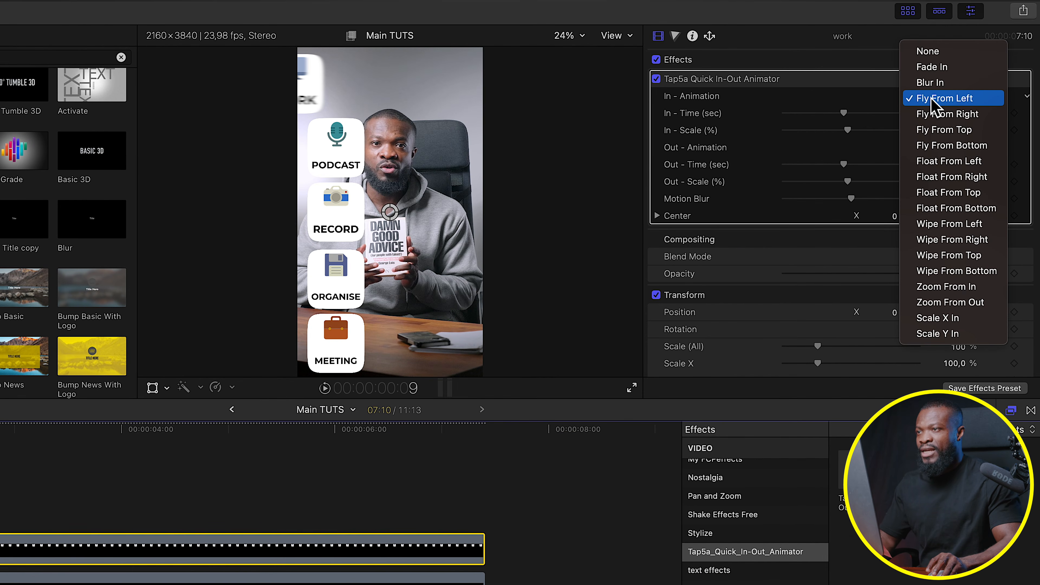
click(954, 163)
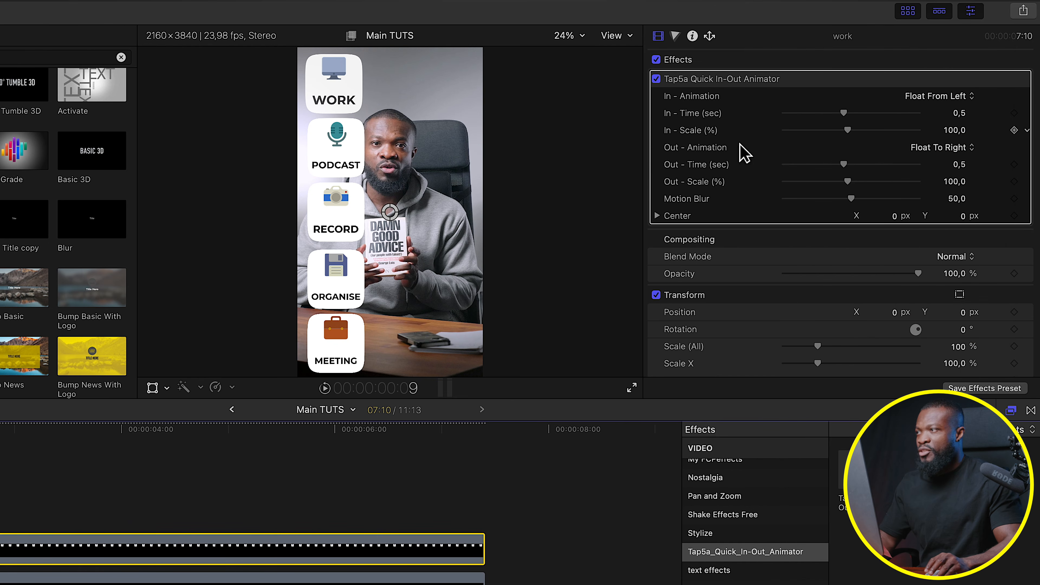
key(space)
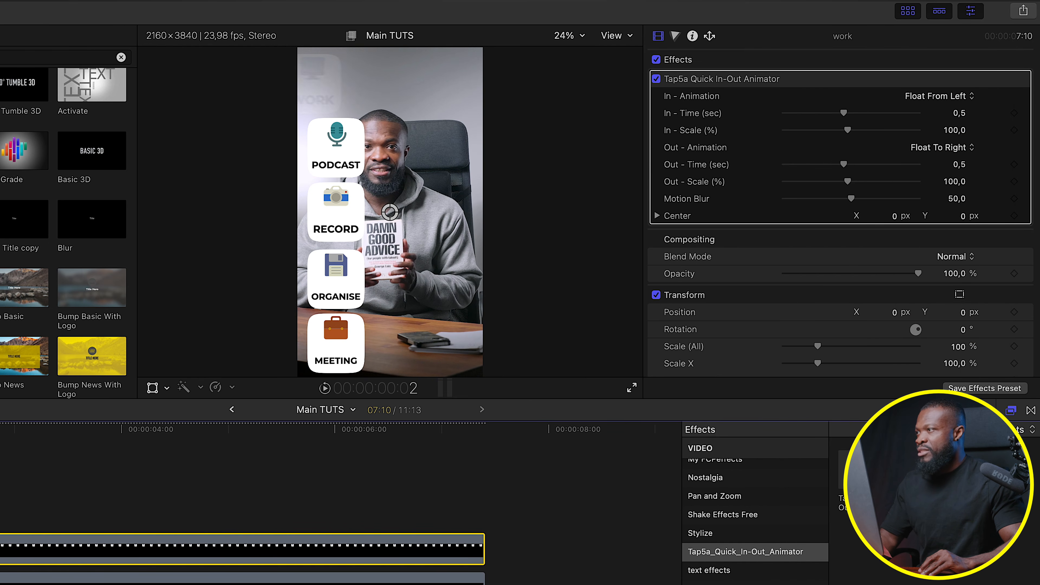
key(super+shift+a)
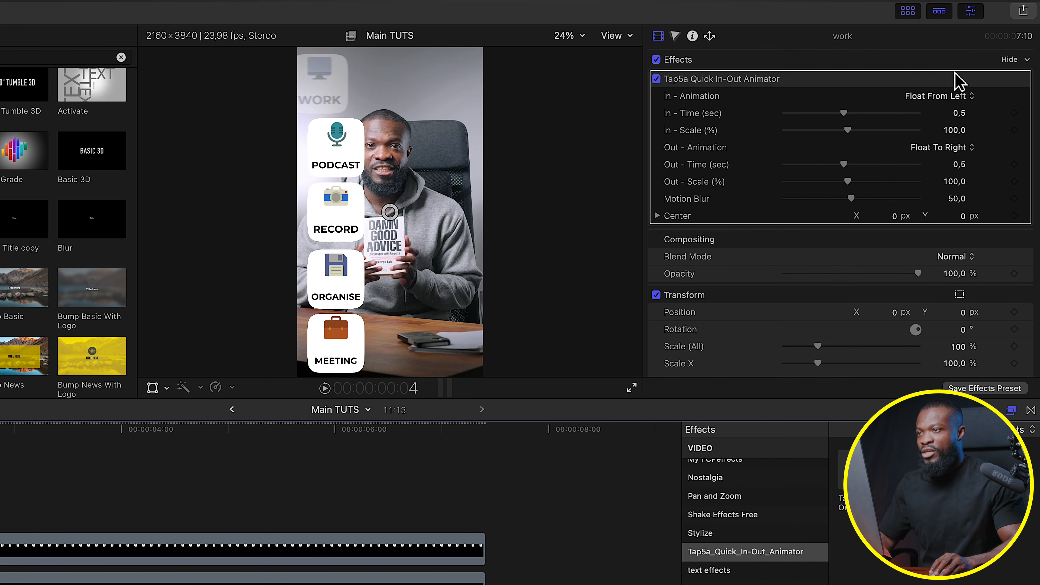
Step: Set the work clip's animator Motion Blur to 70 and its Out - Animation to Float To Left
click(957, 199)
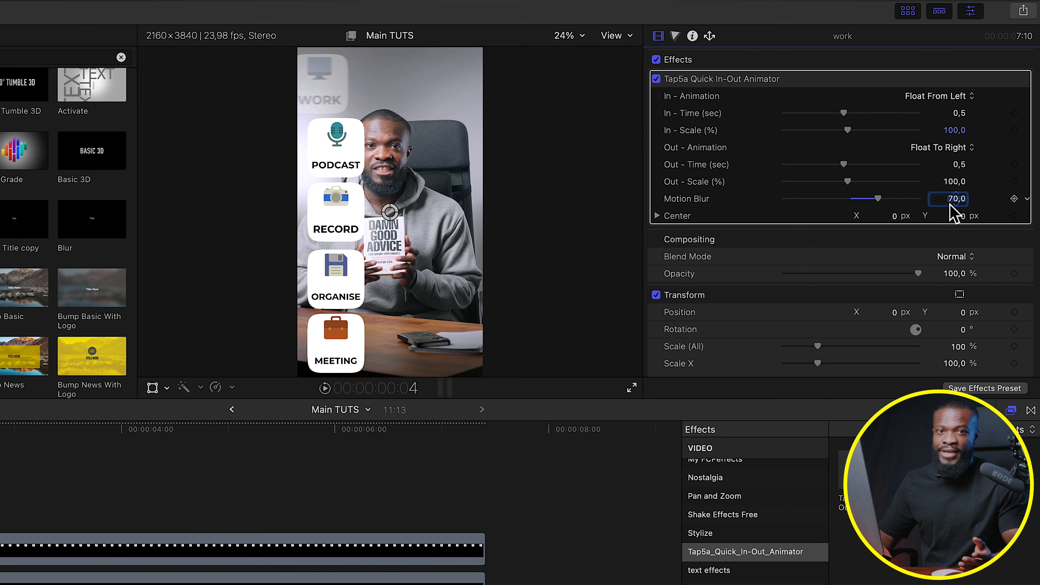
key(Return)
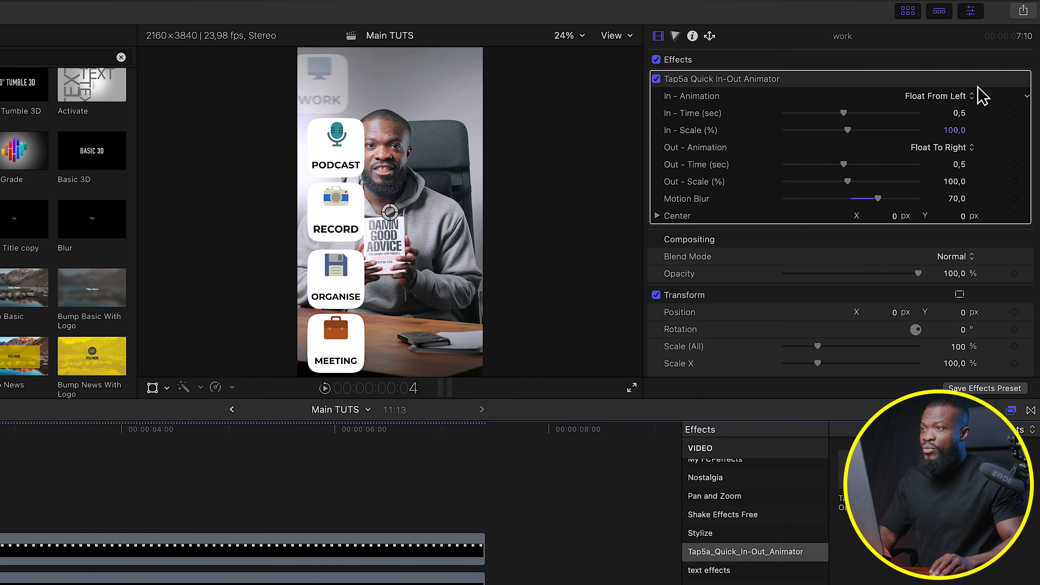
click(961, 115)
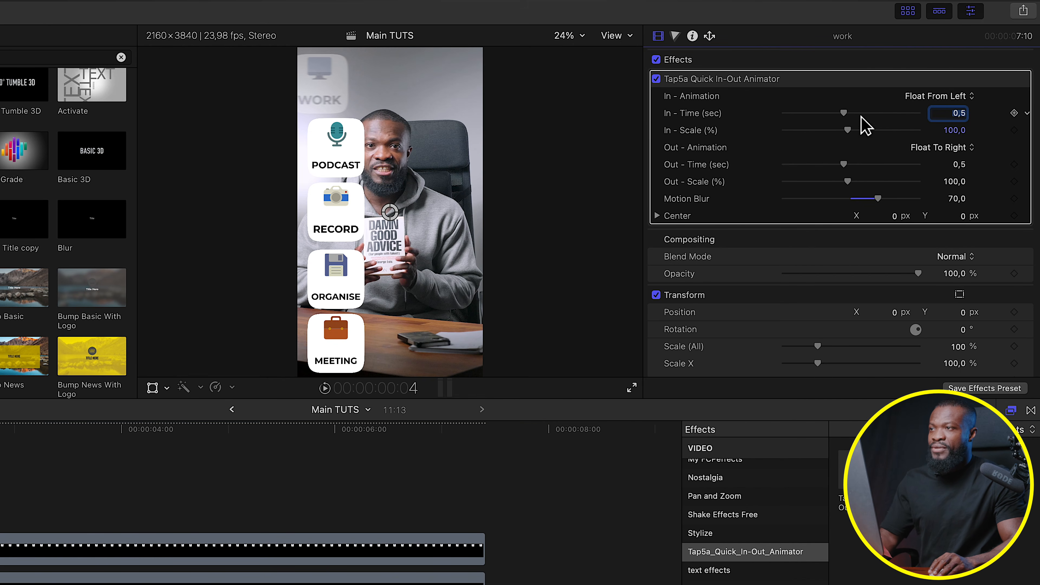
key(Return)
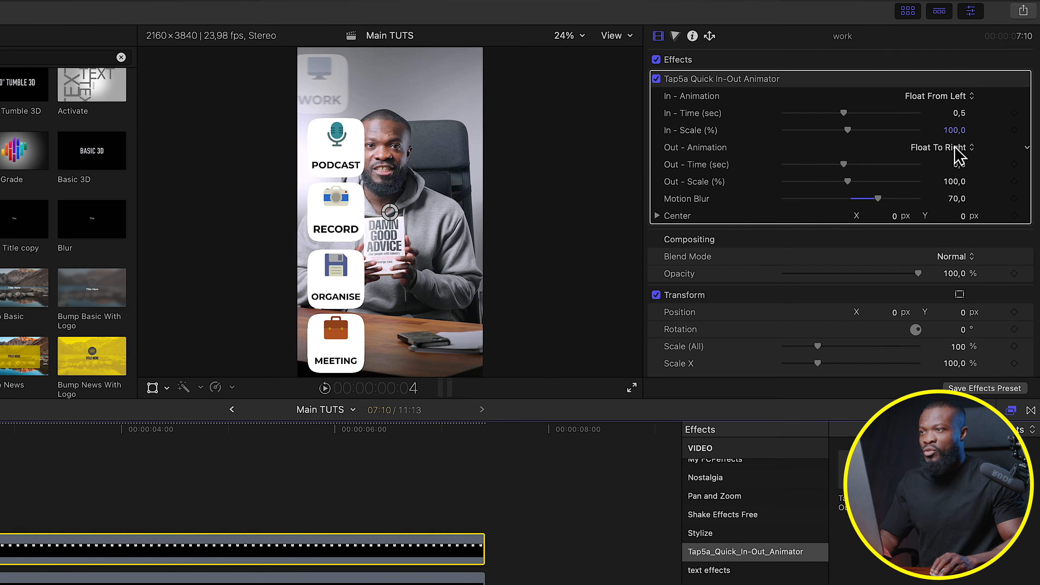
click(940, 150)
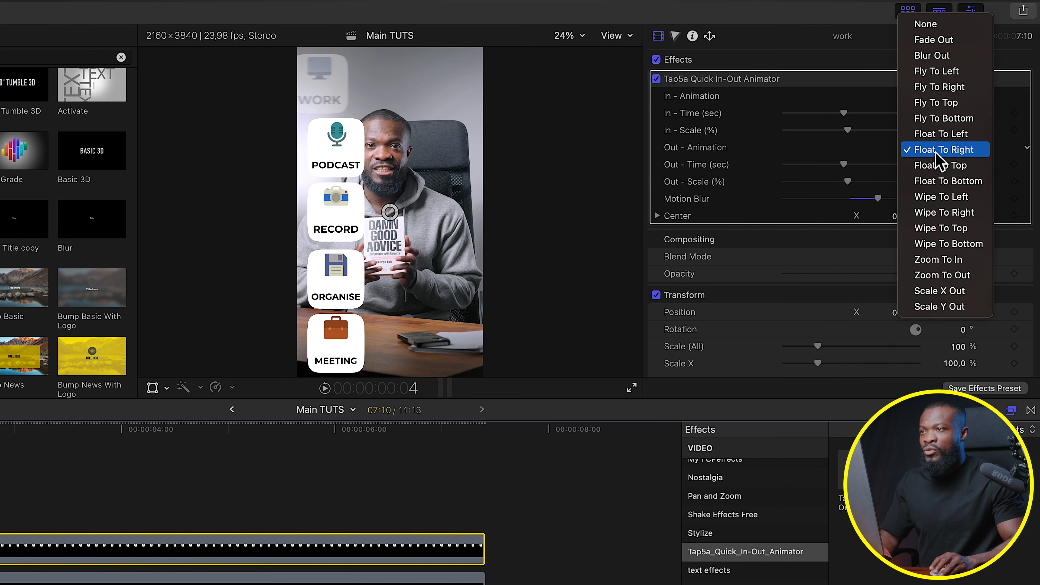
click(942, 132)
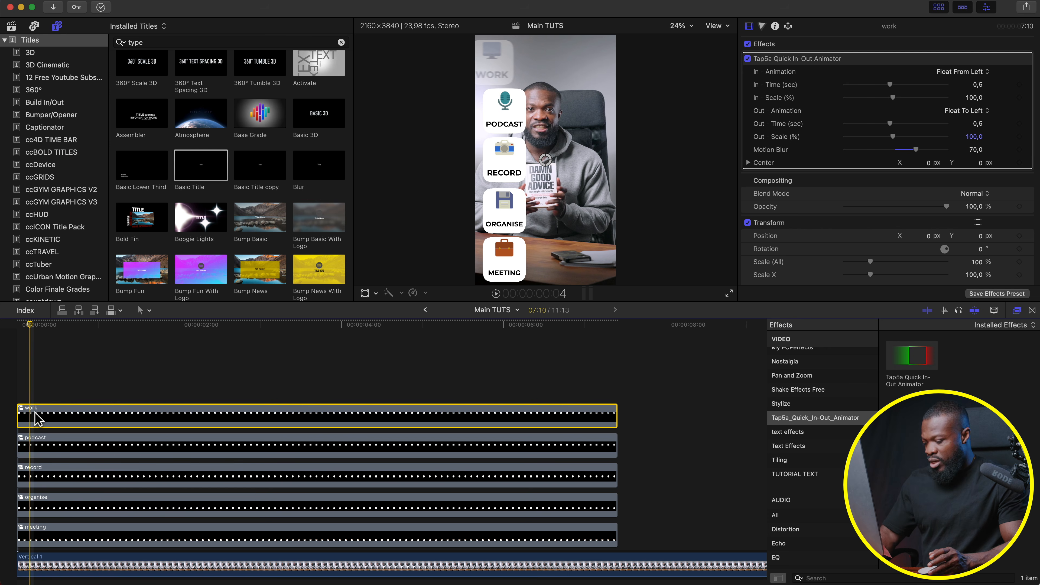
Step: Copy only the Tap5a Quick In-Out Animator effect from work to the podcast, record, organise and meeting clips, with keyframe timing set to Maintain
key(super+c)
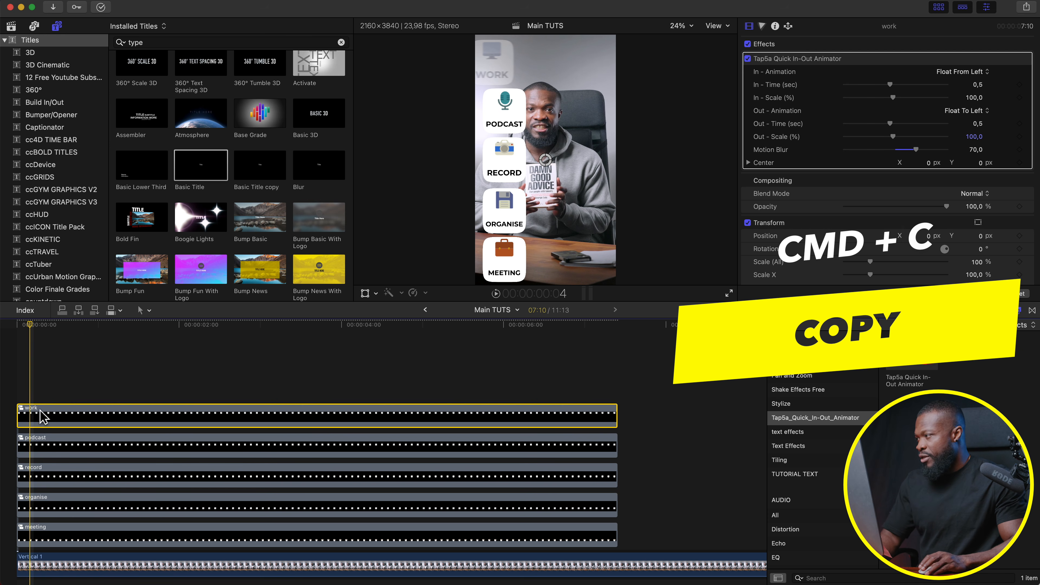
click(123, 445)
drag(628, 535, 200, 442)
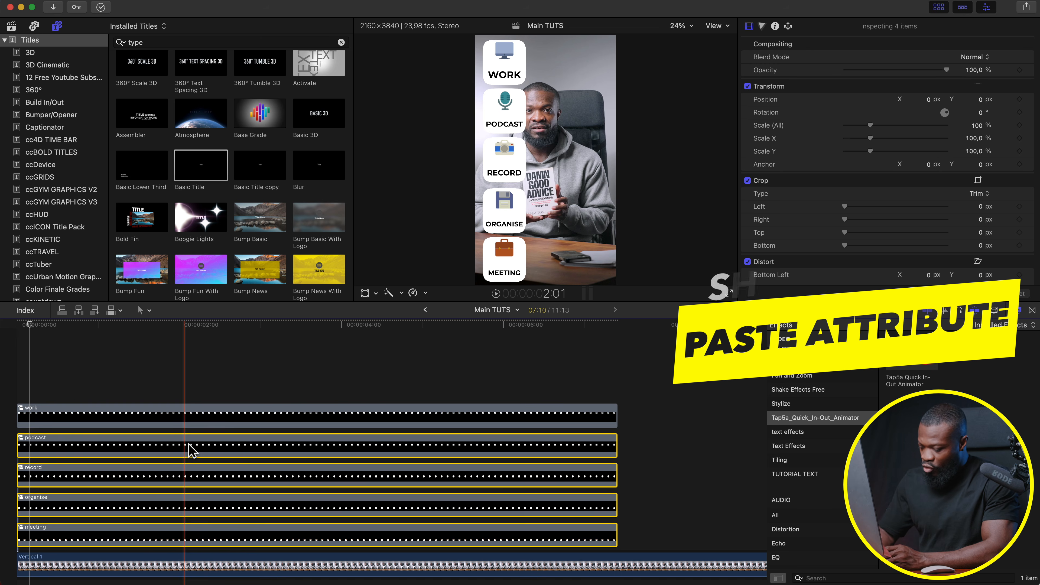
key(shift+super+v)
drag(651, 119, 498, 125)
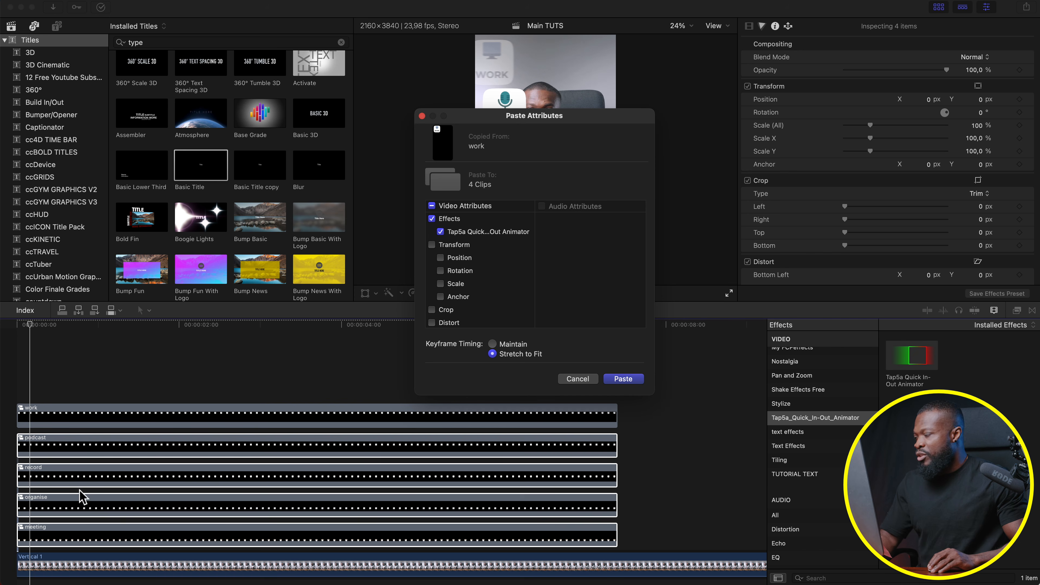
scroll(506, 299, down, 3)
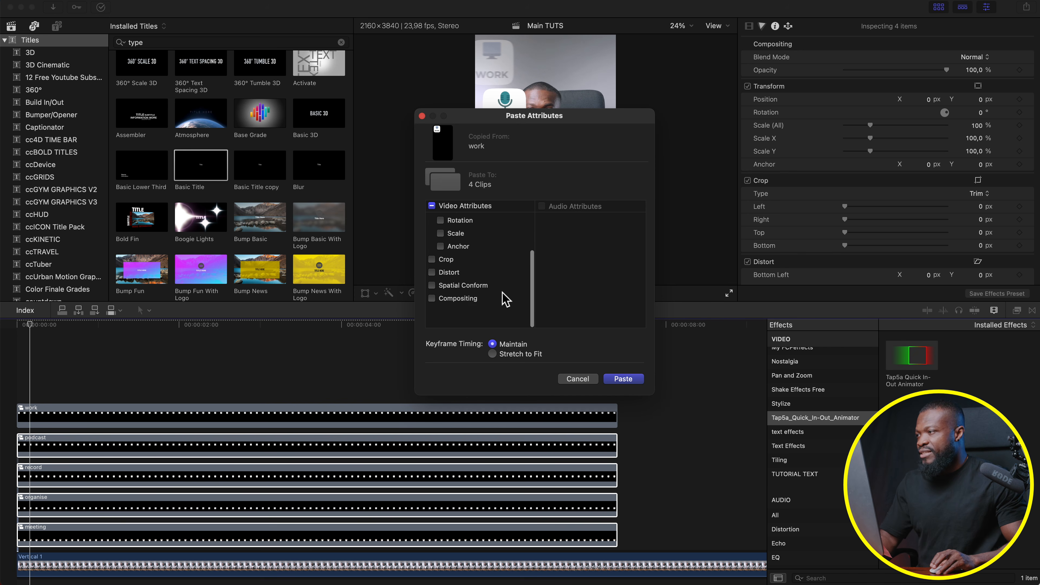
click(619, 381)
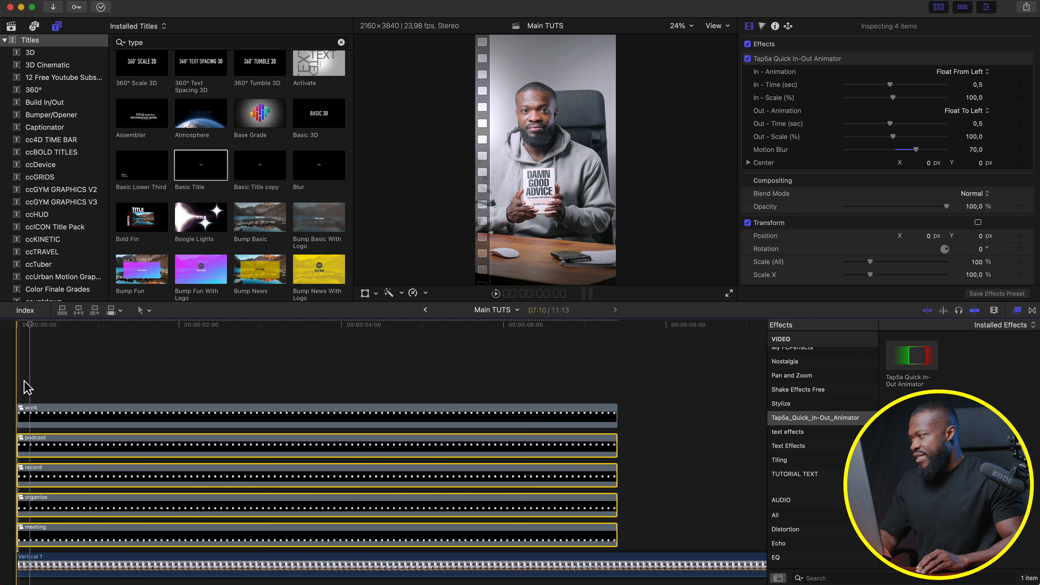
click(23, 371)
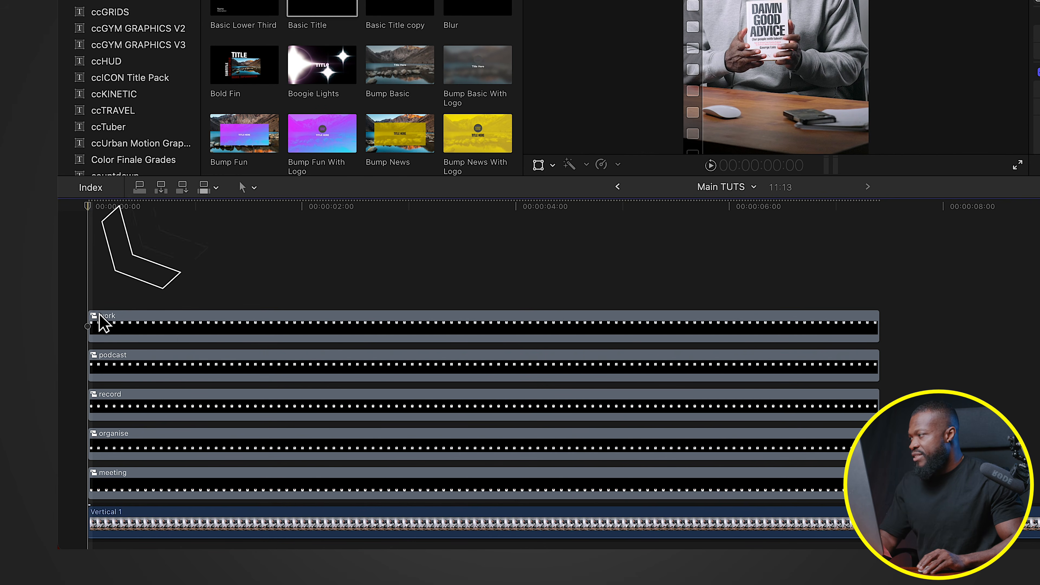
Step: Shift the podcast compound clip to start five frames after the work clip
click(103, 334)
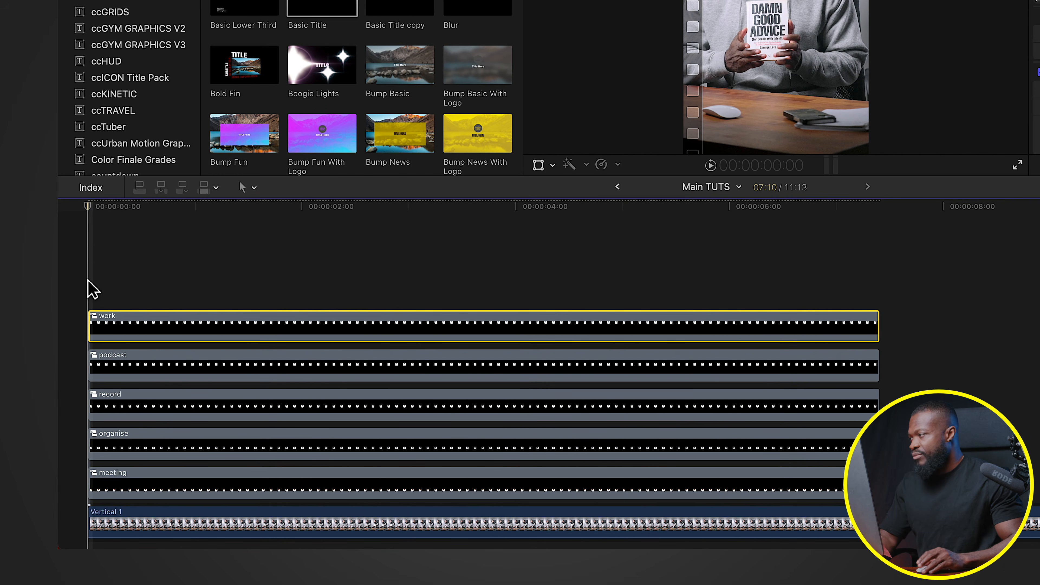
key(Right)
key(Right)
key(Right)
key(Right)
key(Right)
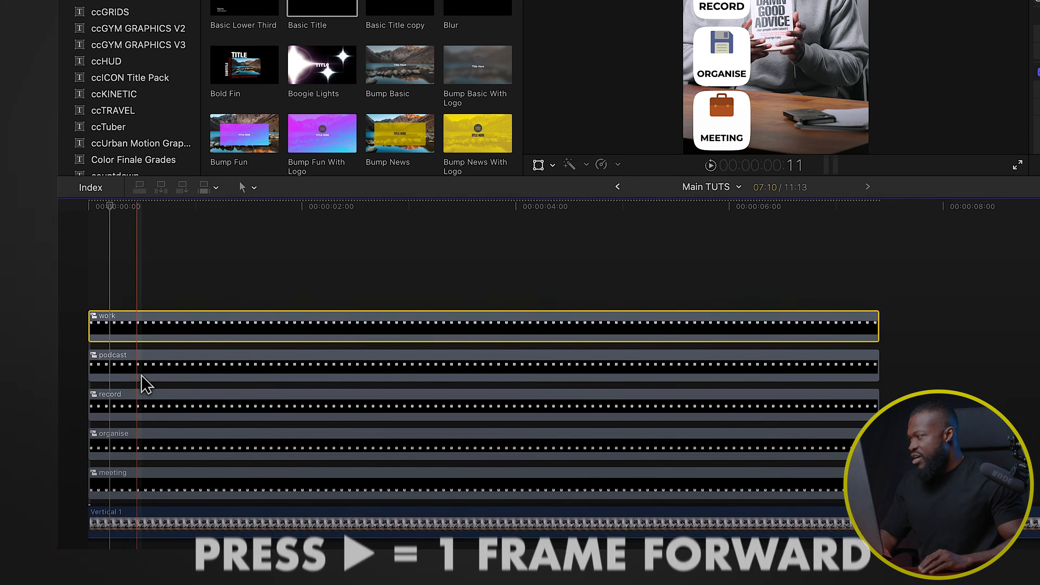
drag(138, 374, 160, 379)
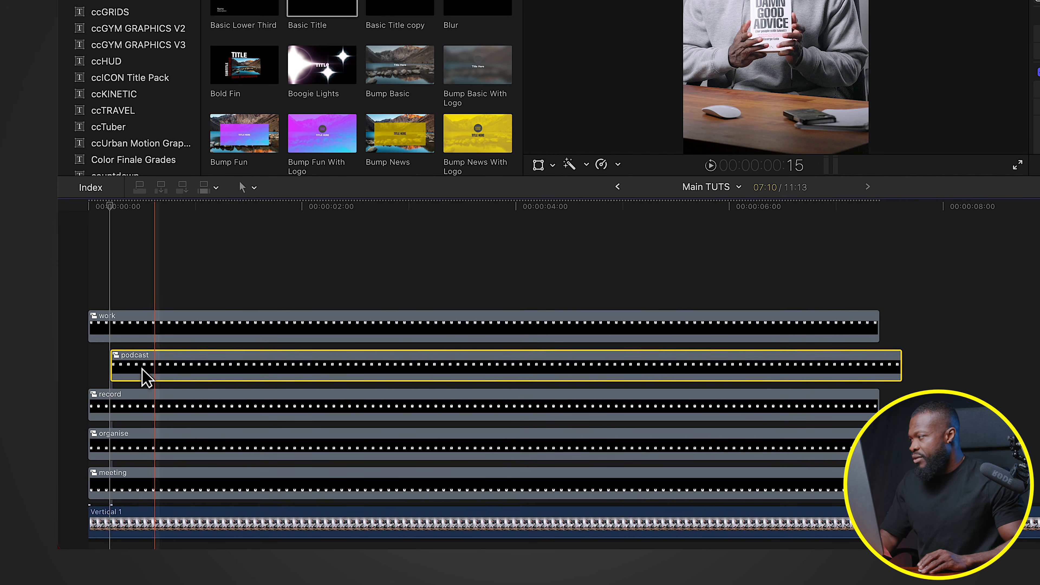
Step: Shift the record compound clip to start five frames after the podcast clip
click(115, 292)
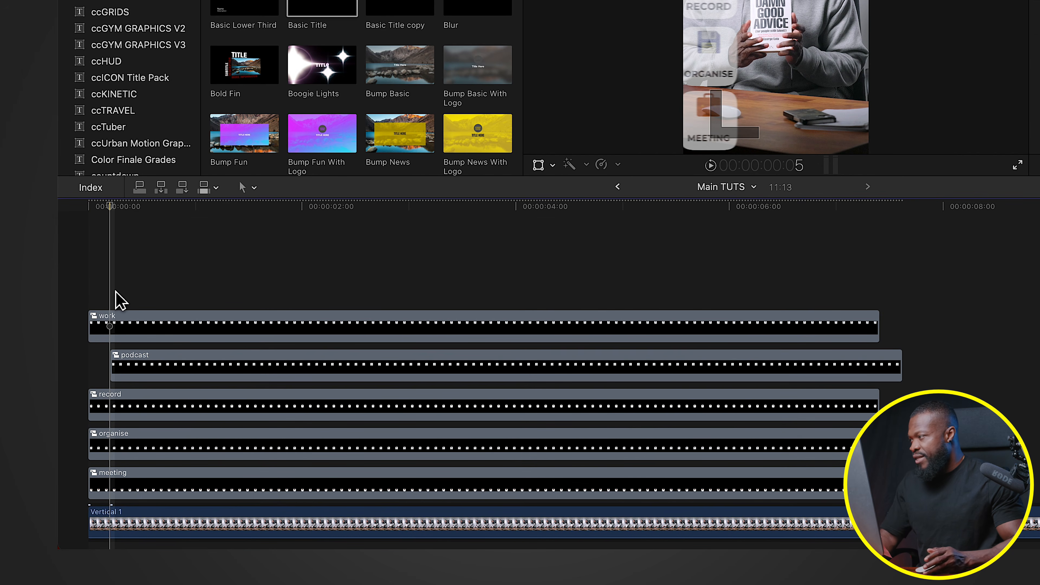
key(Right)
key(Right)
key(Right)
key(Right)
key(Right)
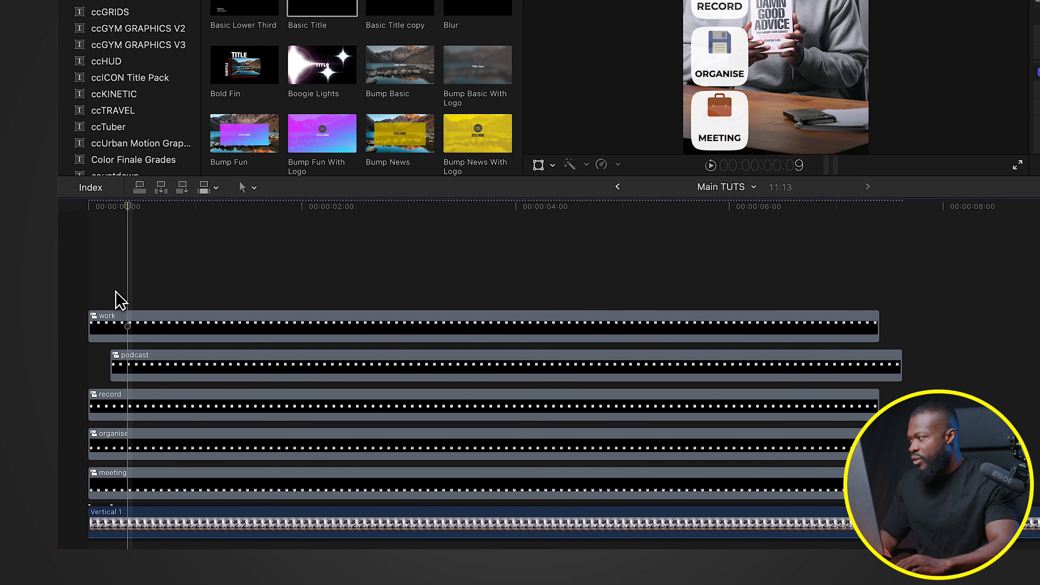
drag(129, 409, 174, 411)
Step: Shift the organise compound clip to start four frames after the record clip
click(141, 301)
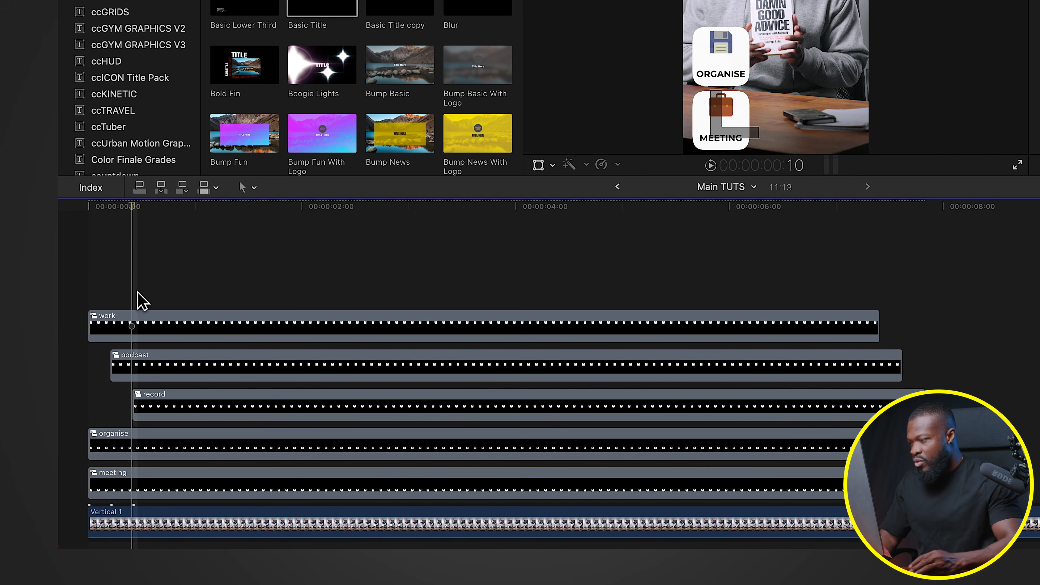
key(Right)
key(Right)
key(Right)
key(Right)
drag(145, 446, 205, 442)
Step: Shift the meeting compound clip to start at 00:20, after organise, and preview the staggered entrance from the beginning
key(Right)
key(Right)
key(Right)
key(Right)
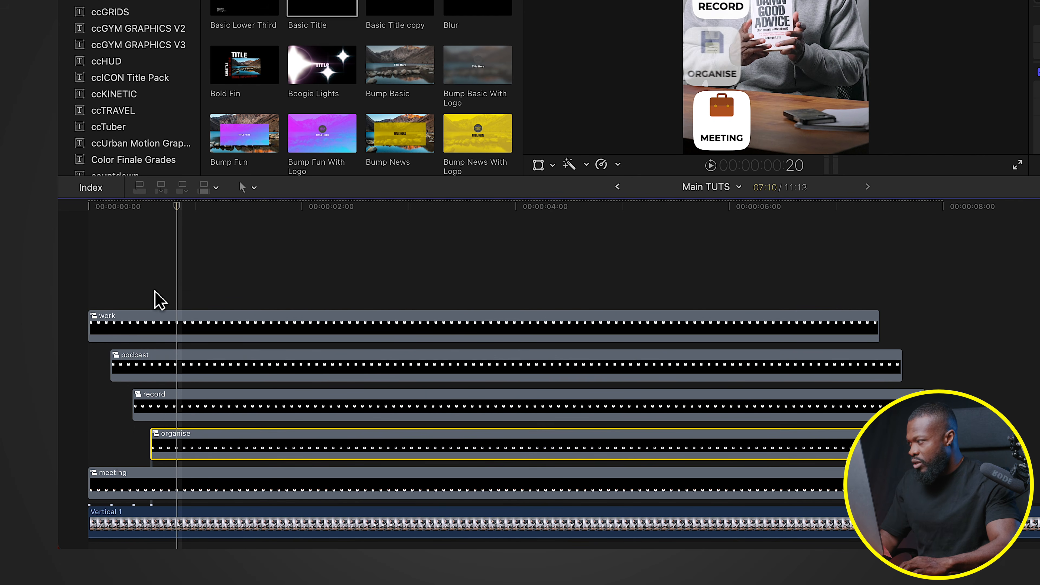
drag(150, 491, 226, 492)
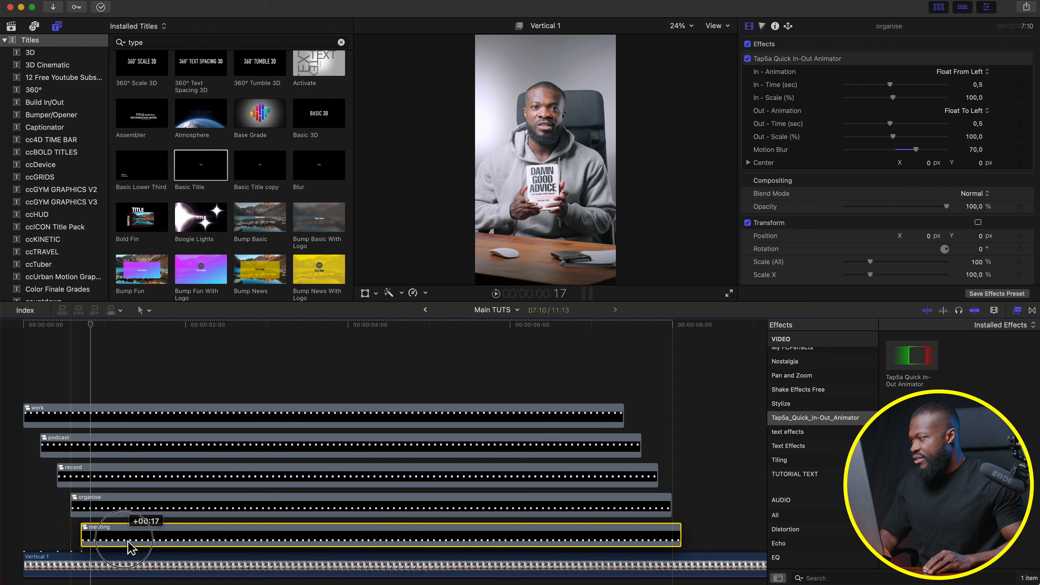
drag(130, 547, 140, 547)
click(13, 371)
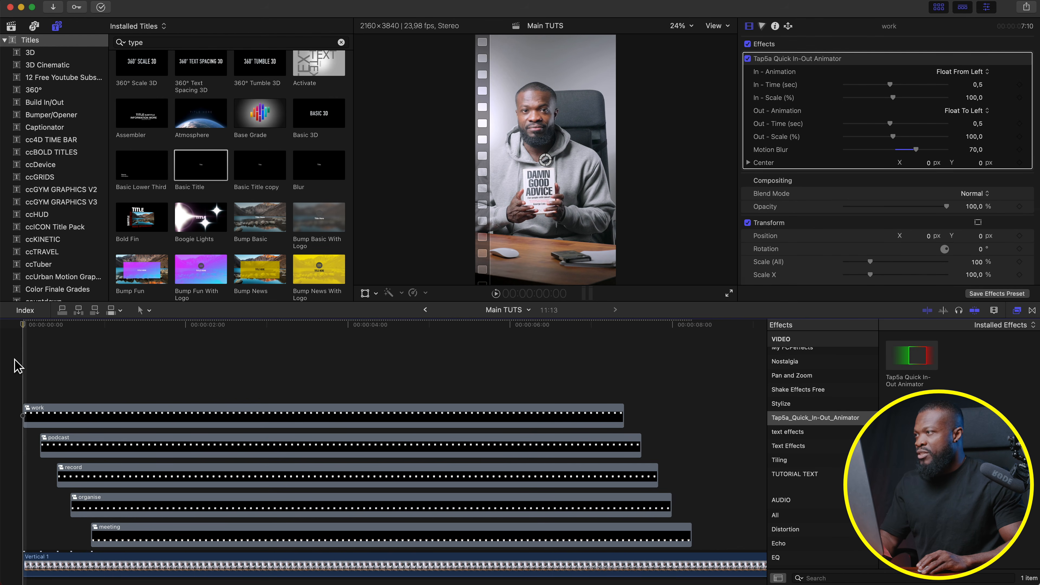
key(space)
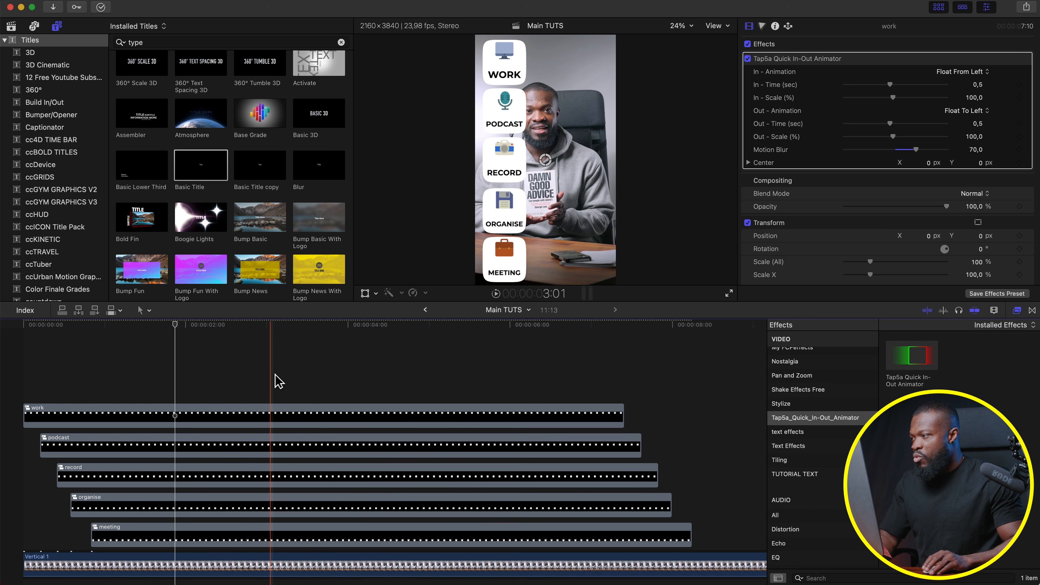
Step: Trim the ends of the work, podcast, record, organise and meeting clips to the same point at about 3:23
click(307, 379)
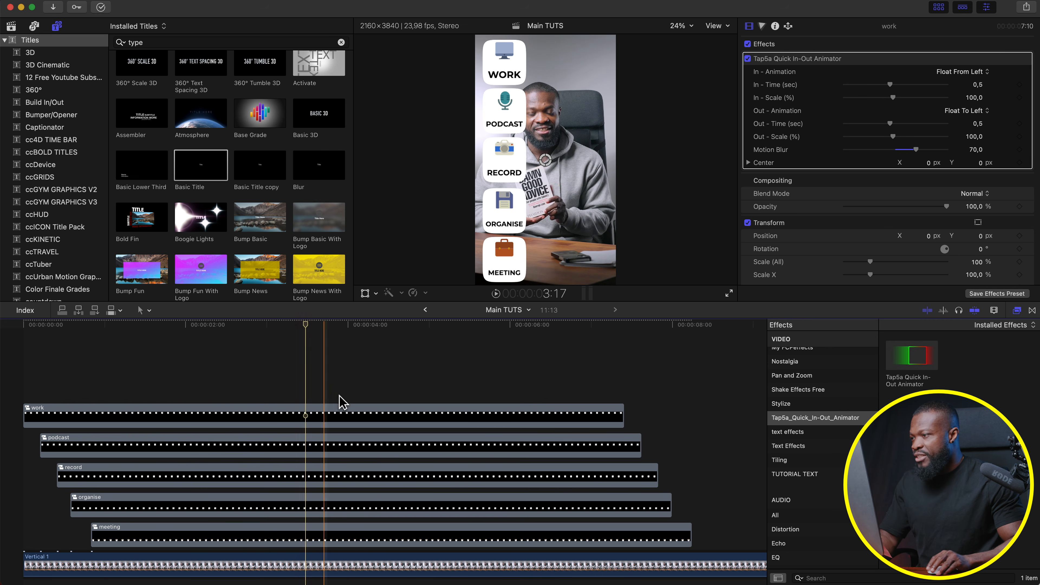
drag(623, 415, 344, 419)
drag(640, 445, 343, 452)
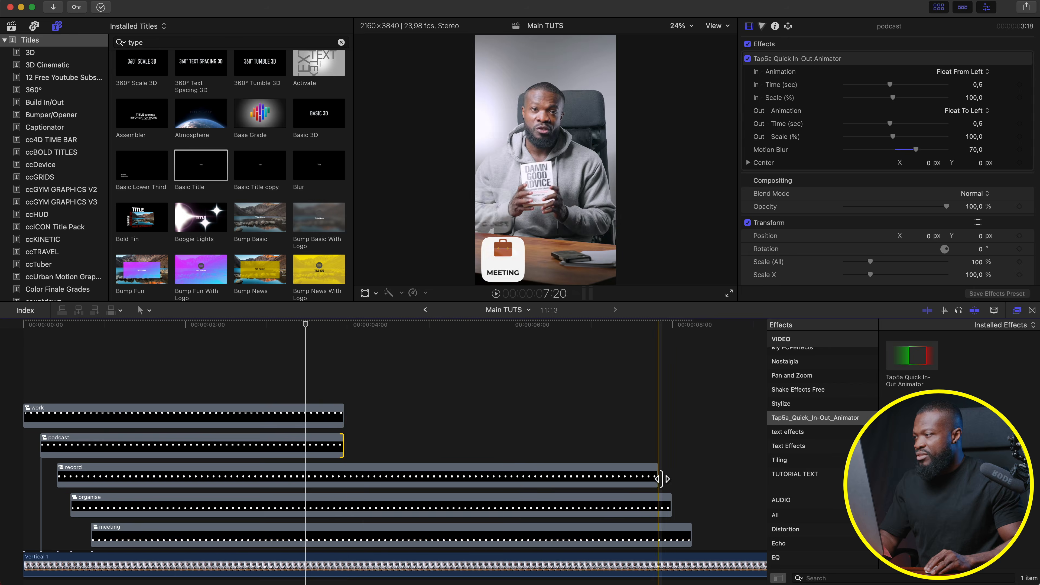
drag(657, 476, 343, 476)
drag(670, 508, 343, 508)
drag(690, 537, 343, 518)
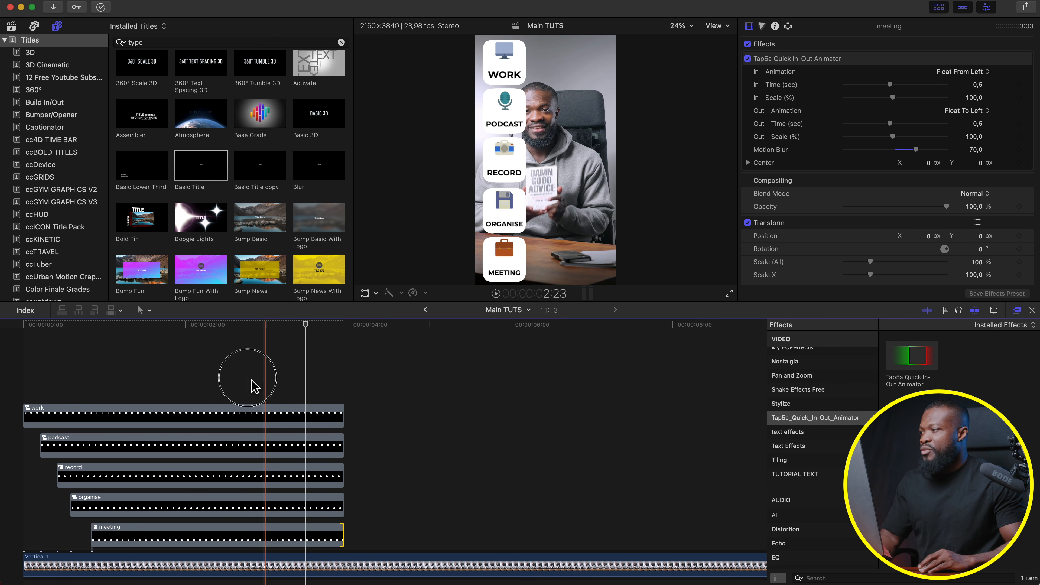
Step: Play back the end of the five clips to check their exit animation, and return to the timeline's start
click(251, 381)
key(space)
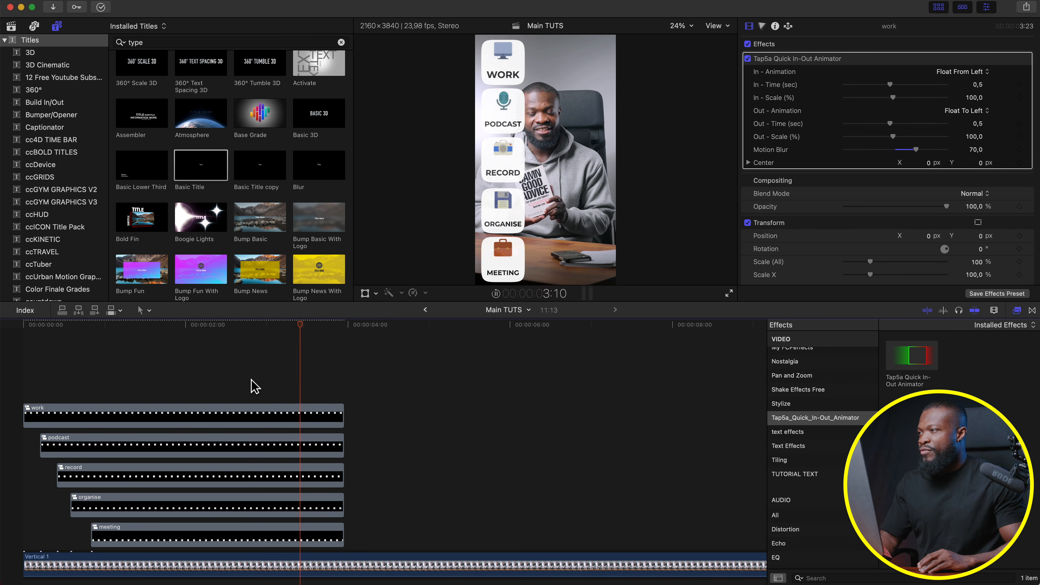
click(291, 381)
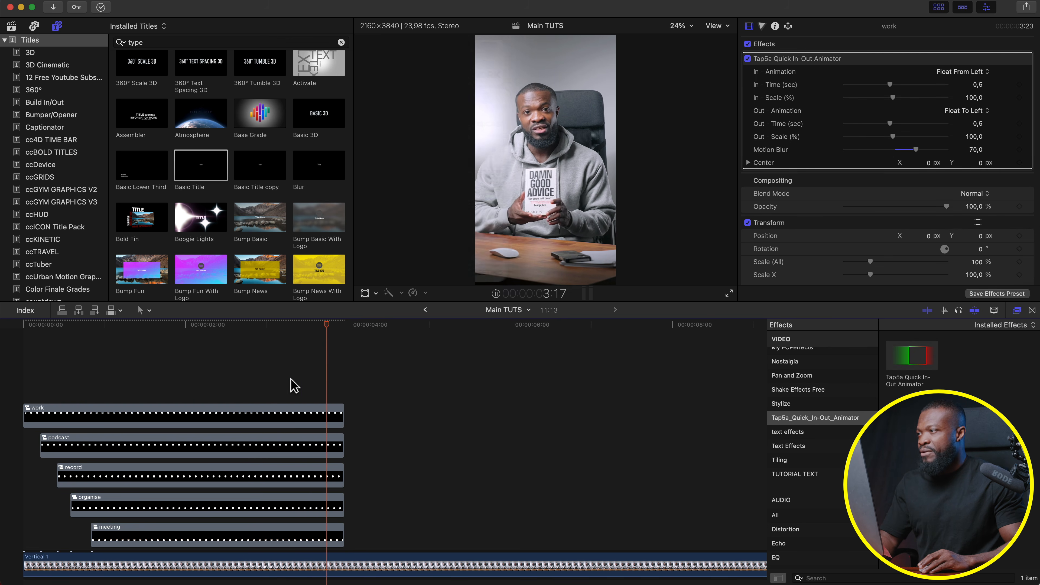
click(22, 383)
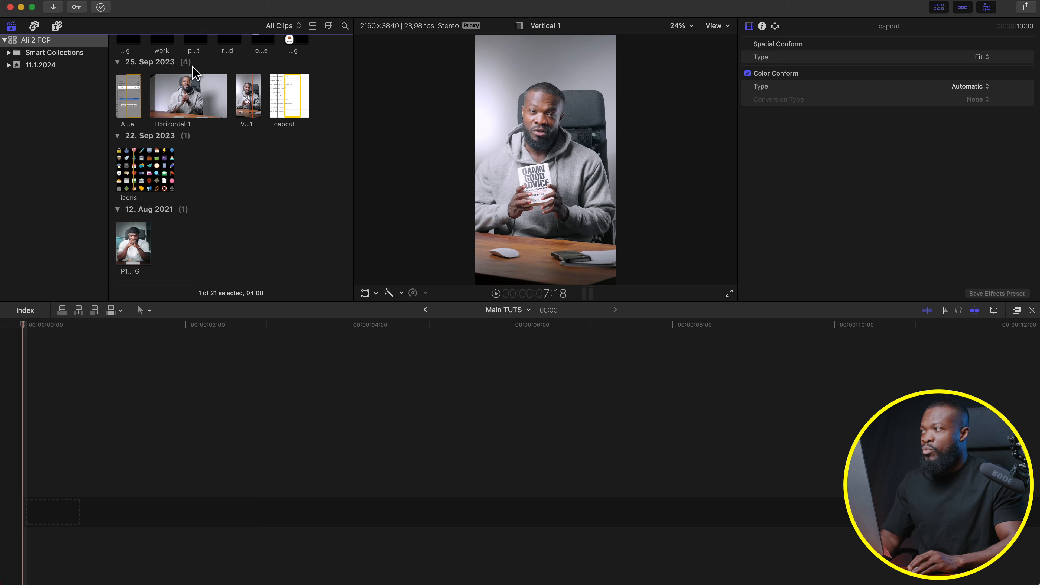
Step: Add the capcut clip at the start of the empty timeline and fit it to the timeline's width
drag(296, 101, 39, 492)
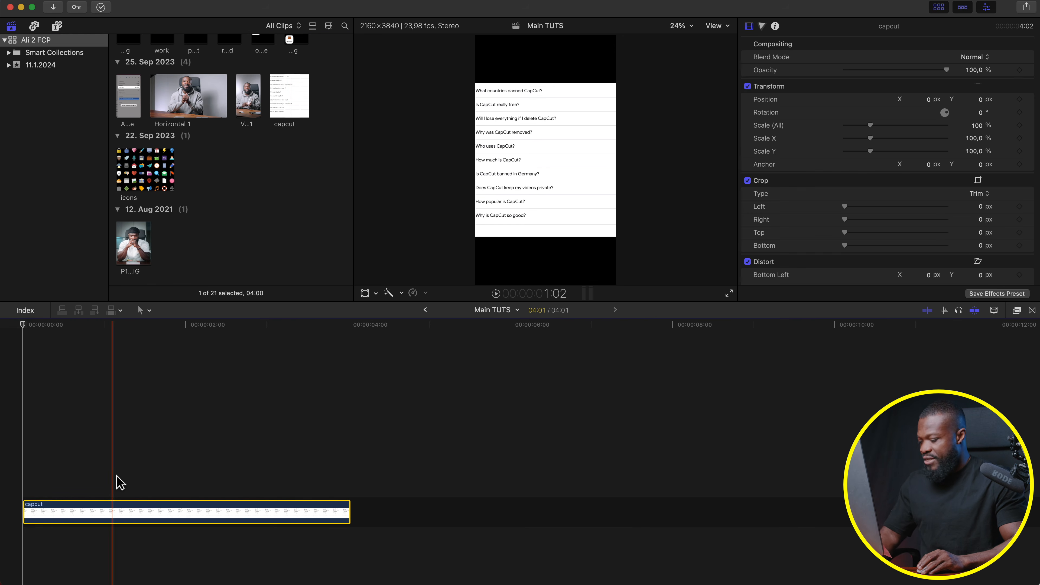
key(shift+z)
click(445, 511)
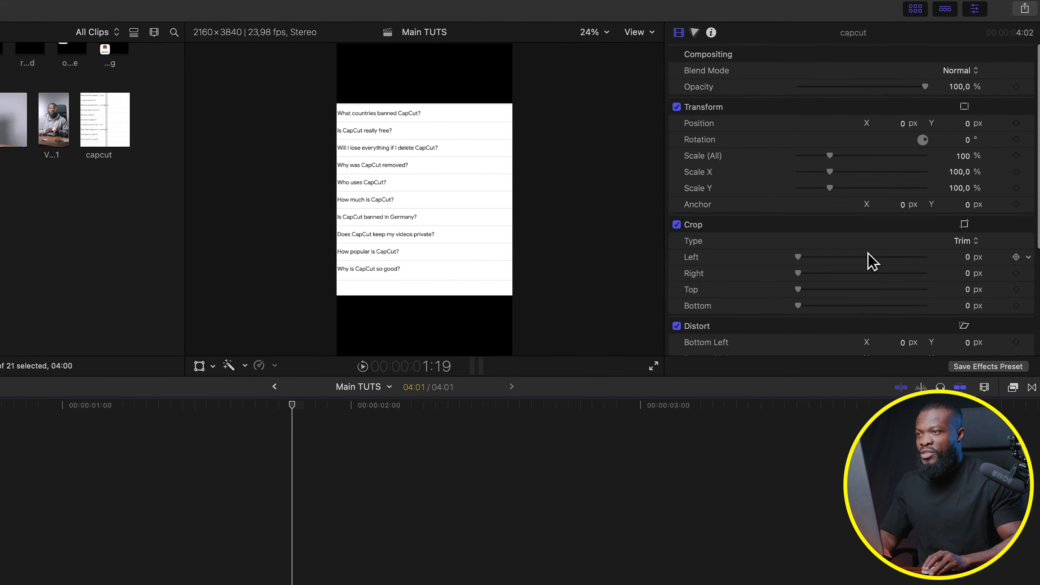
Step: Set the capcut clip's Spatial Conform to Fill and increase its X position until the beginnings of the questions show
scroll(989, 221, down, 5)
click(968, 282)
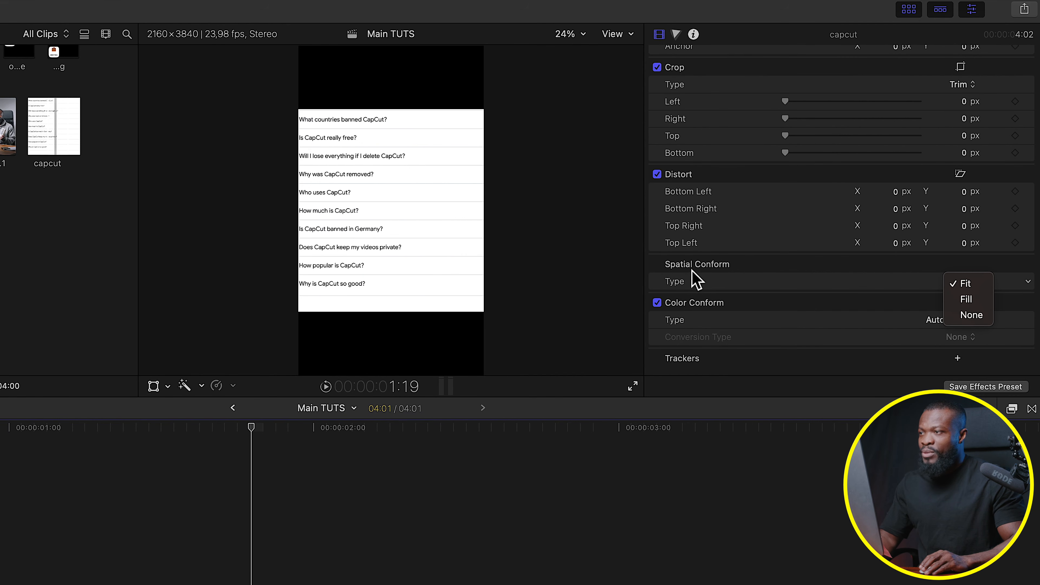
click(966, 300)
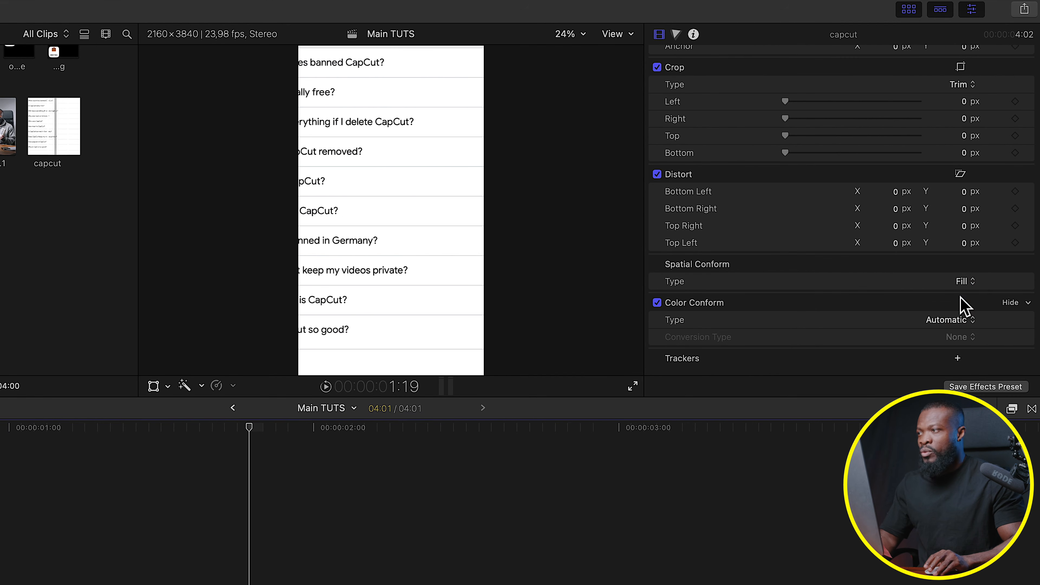
scroll(847, 105, up, 5)
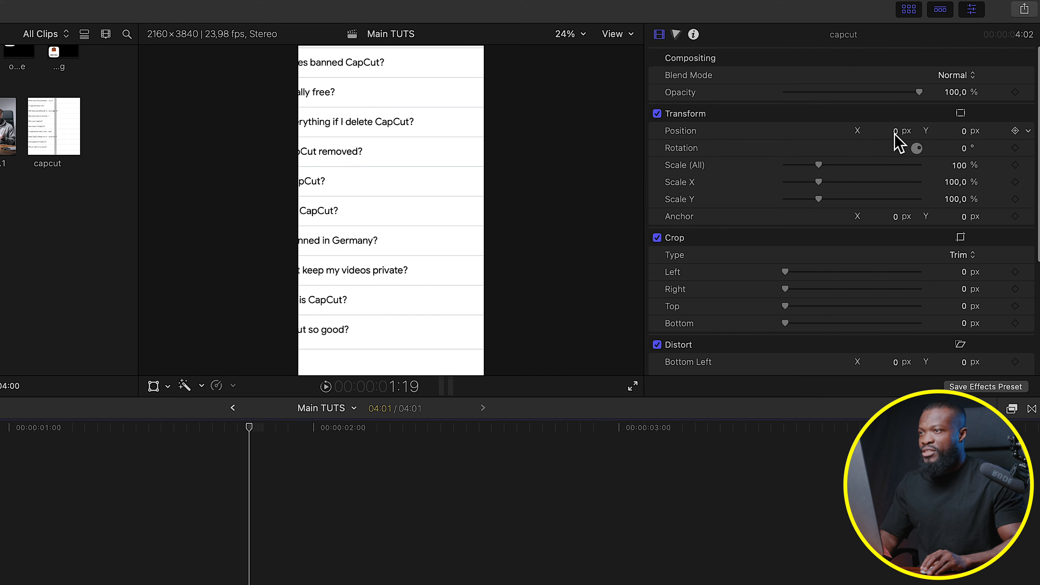
drag(899, 138, 996, 137)
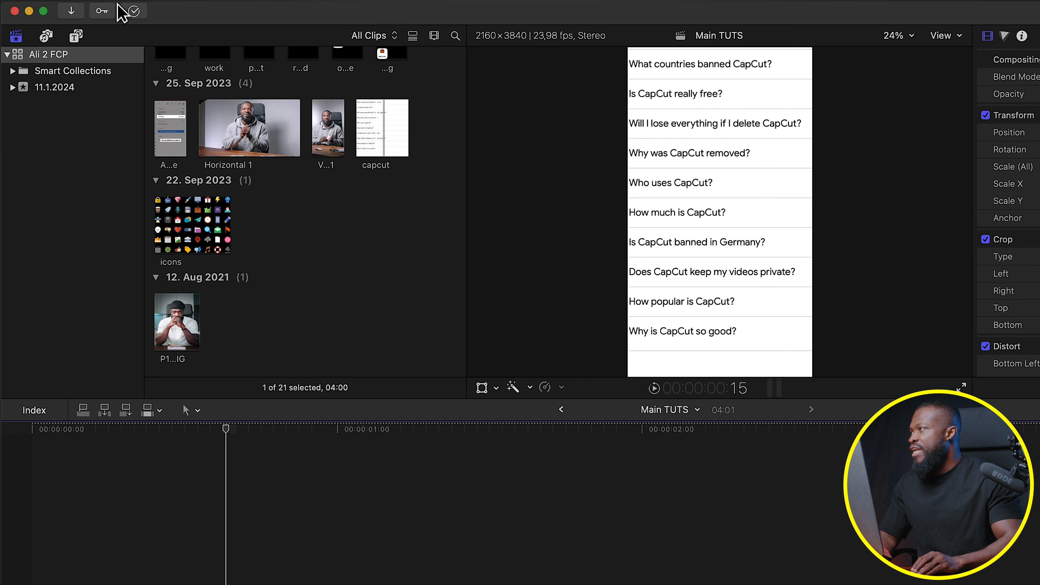
Step: Place a Custom solid generator above the capcut clip, starting at the beginning of the timeline
click(79, 40)
scroll(58, 302, down, 15)
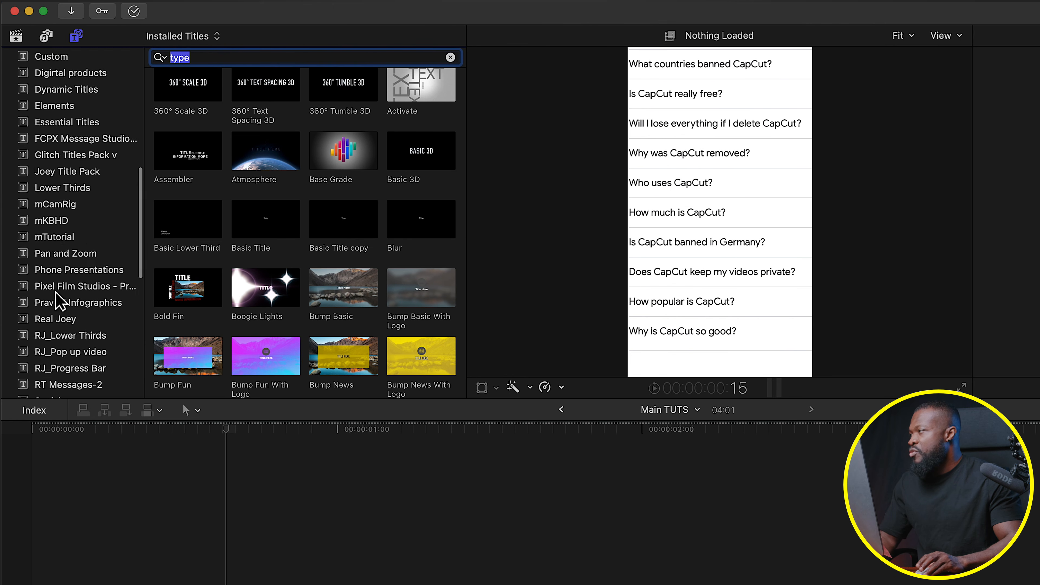
click(64, 375)
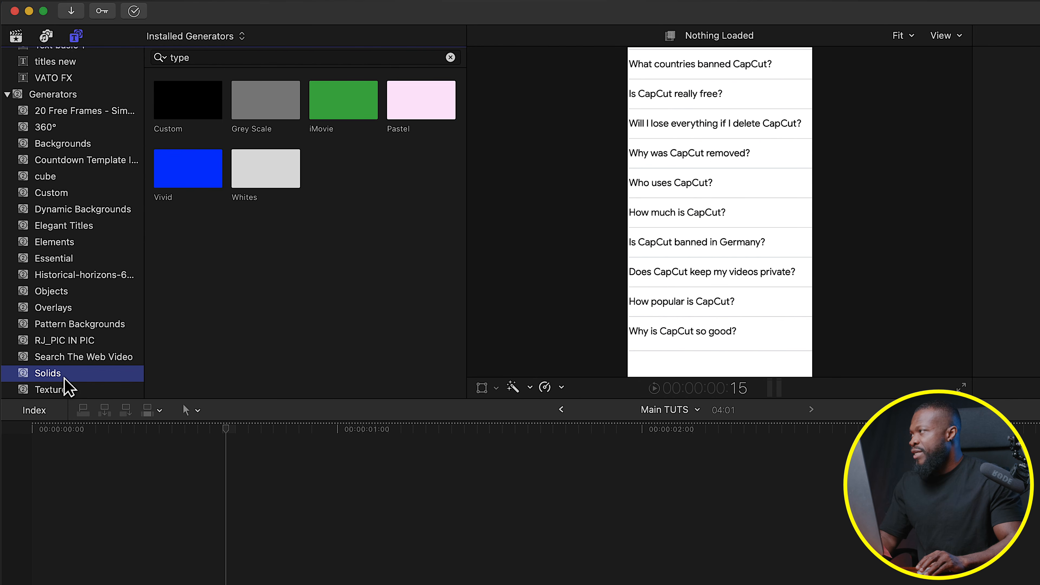
click(176, 100)
drag(144, 75, 23, 422)
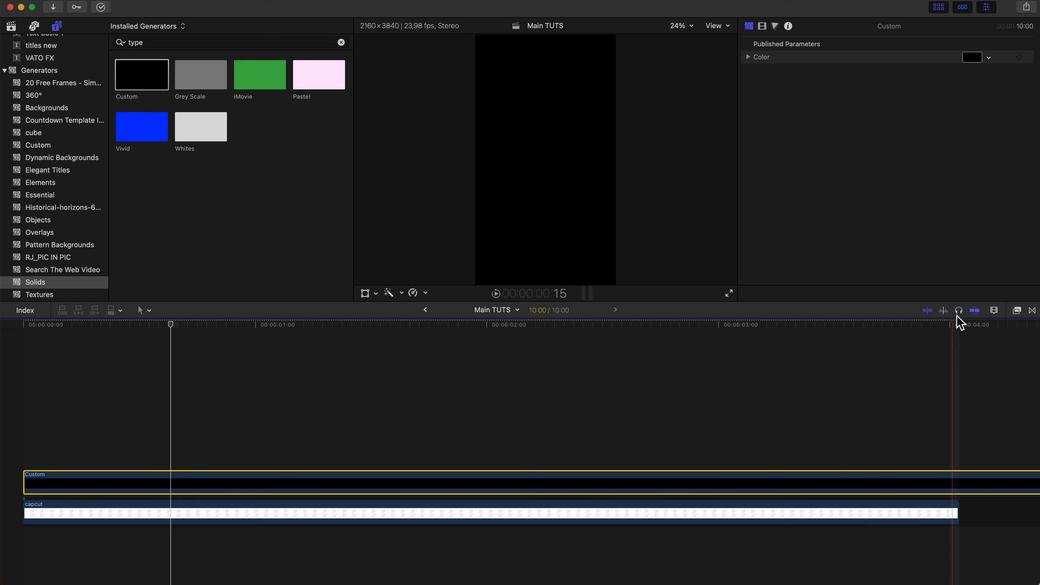
Step: Trim the end of the Custom solid to match the end of the capcut clip
click(960, 327)
scroll(960, 352, right, 2)
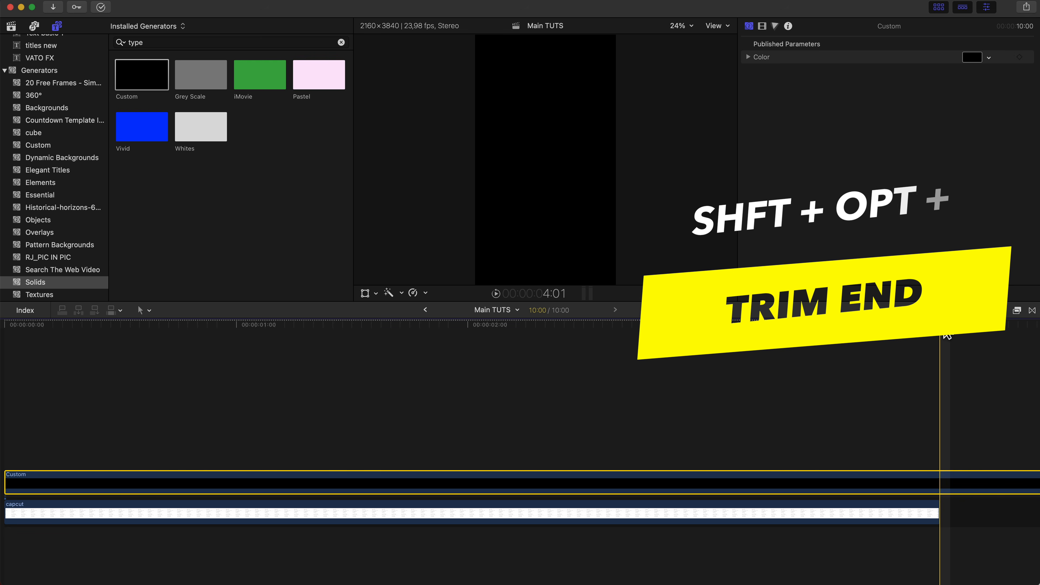
key(shift+alt+bracketright)
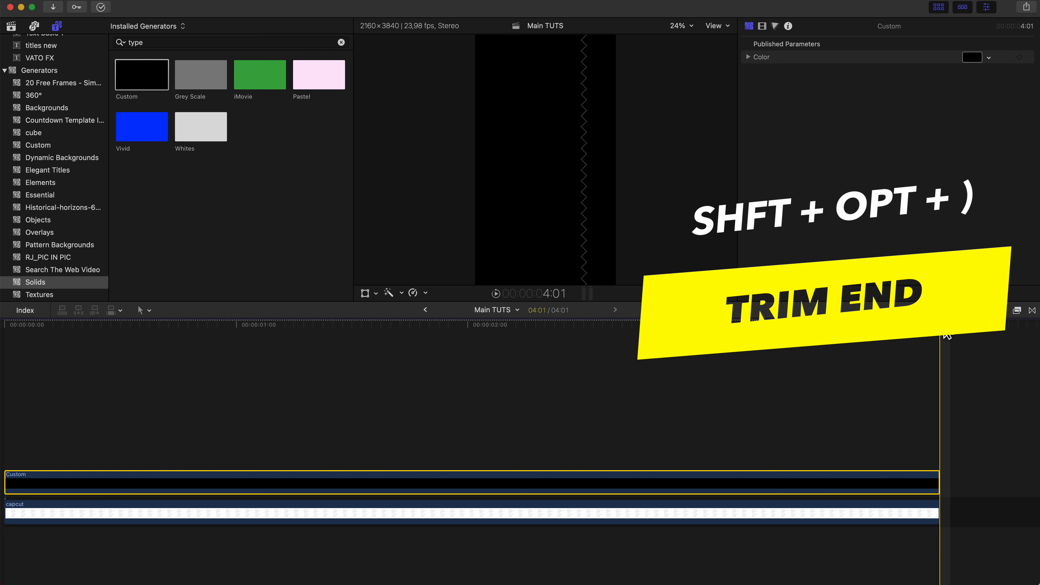
Step: Lower the Custom solid's opacity to 77.28% so the questions show through
click(238, 443)
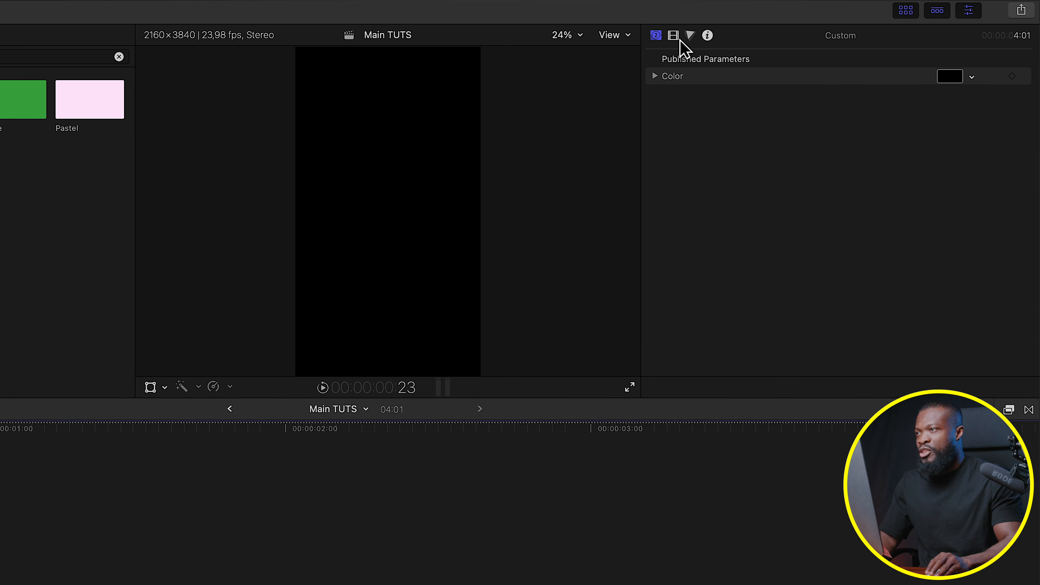
click(678, 38)
mouse_move(899, 97)
mouse_down()
mouse_move(889, 106)
mouse_move(882, 98)
mouse_up()
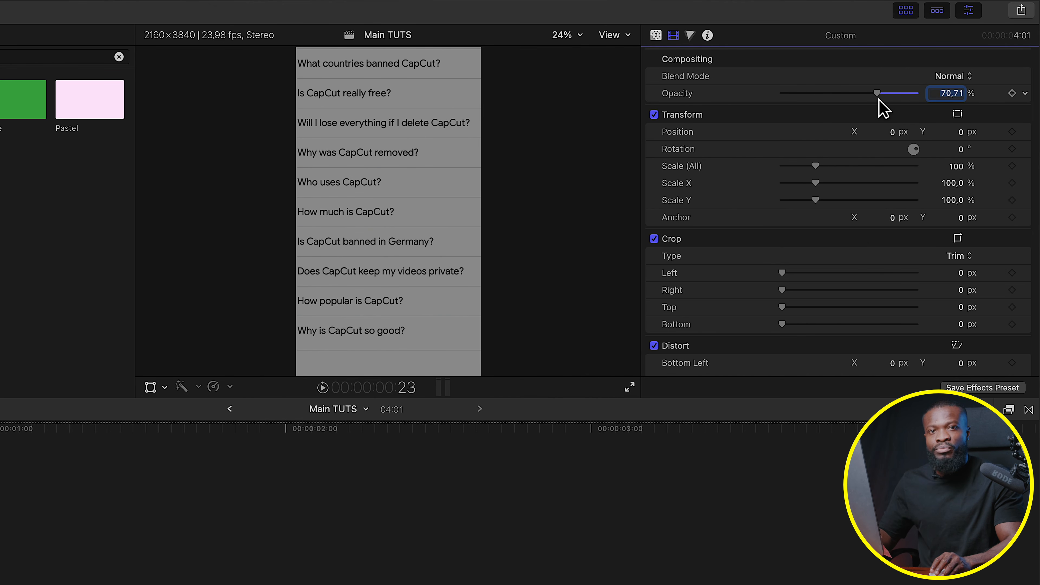
drag(883, 98, 893, 101)
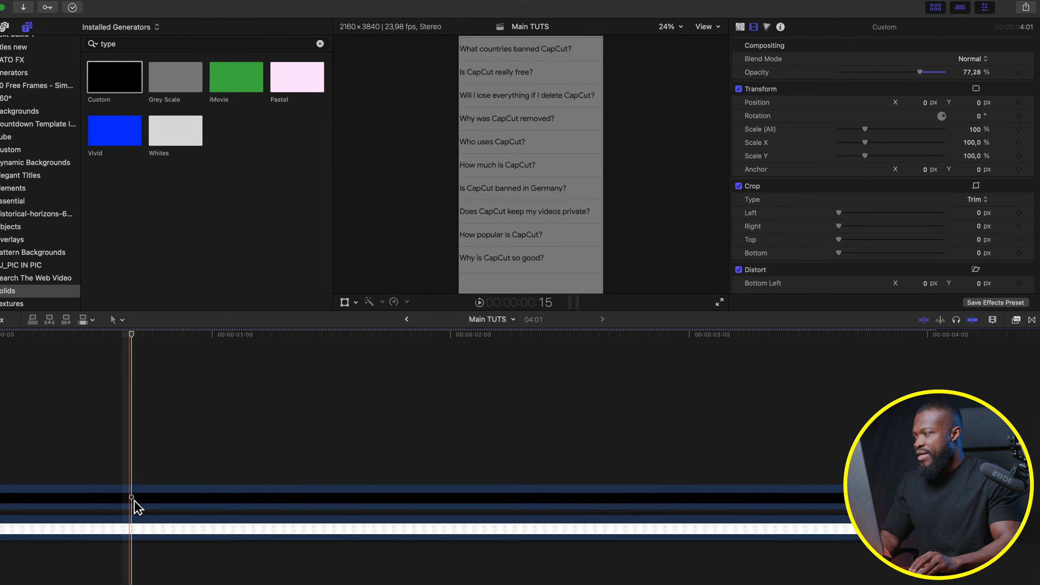
Step: Duplicate the Custom solid onto the layer directly above it
click(133, 499)
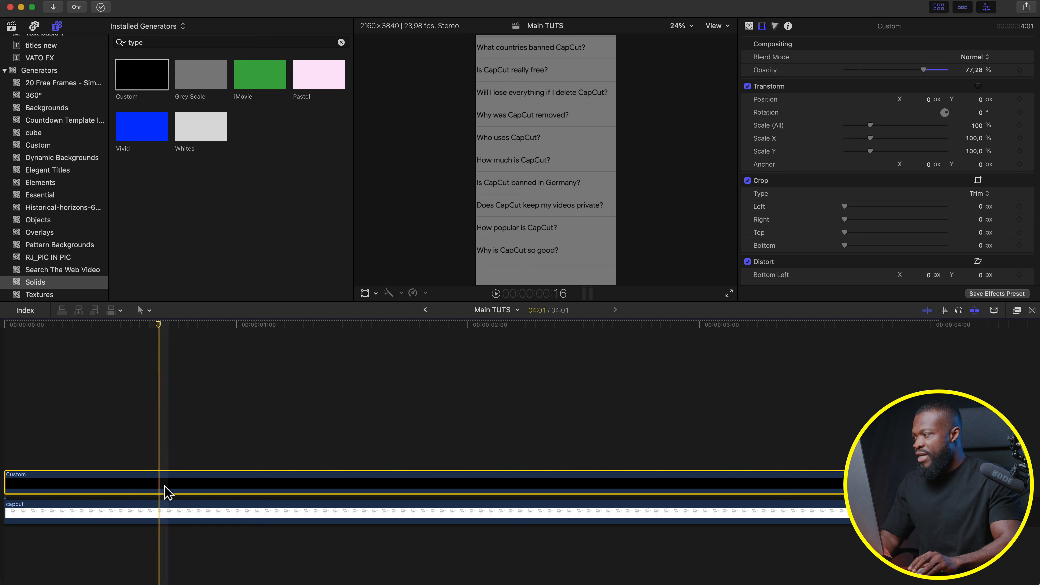
scroll(155, 486, left, 1)
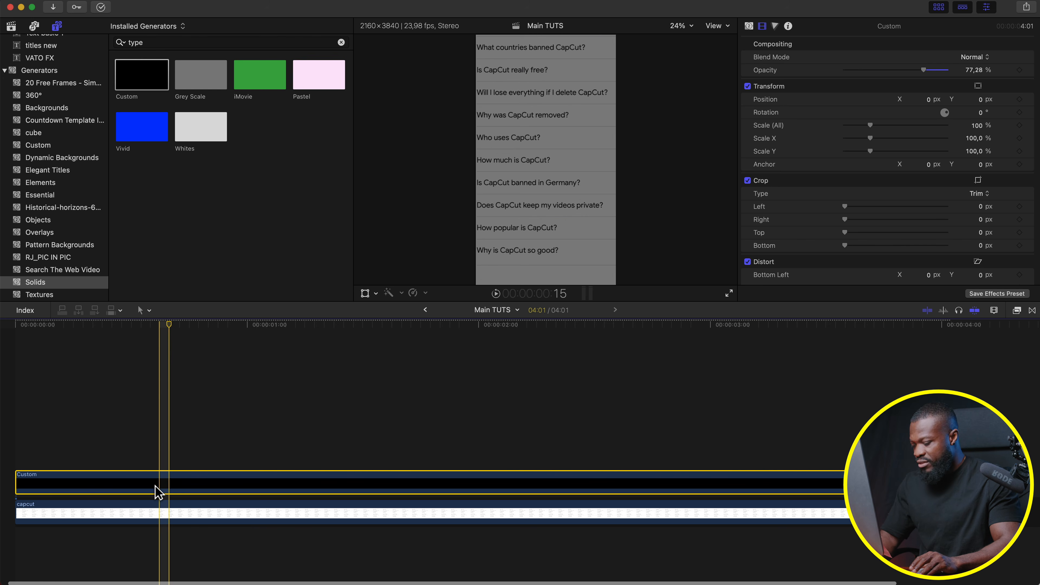
drag(157, 492, 156, 448)
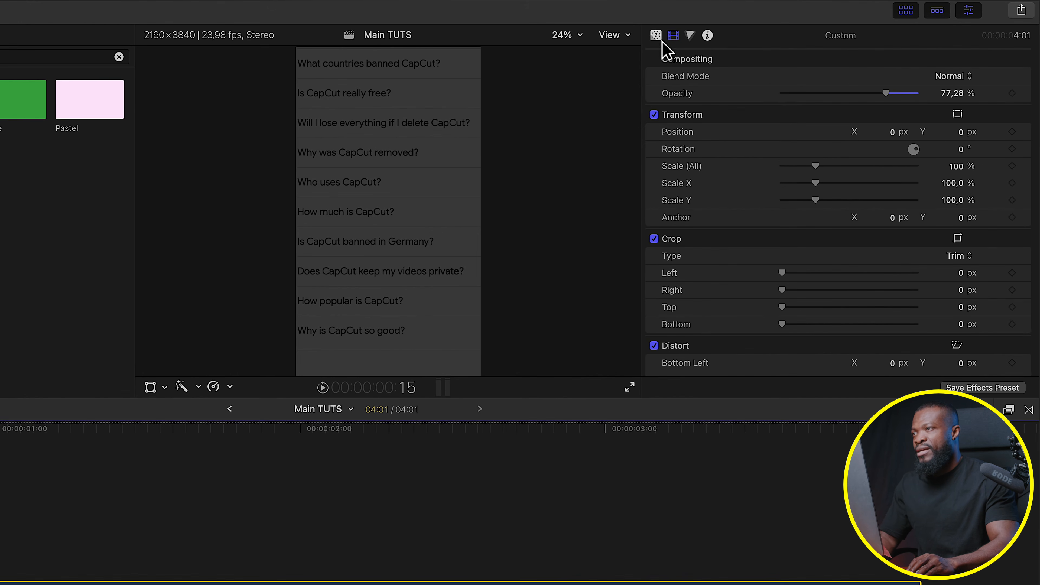
Step: Change the top Custom solid's color to White and raise its opacity to 100%
click(660, 36)
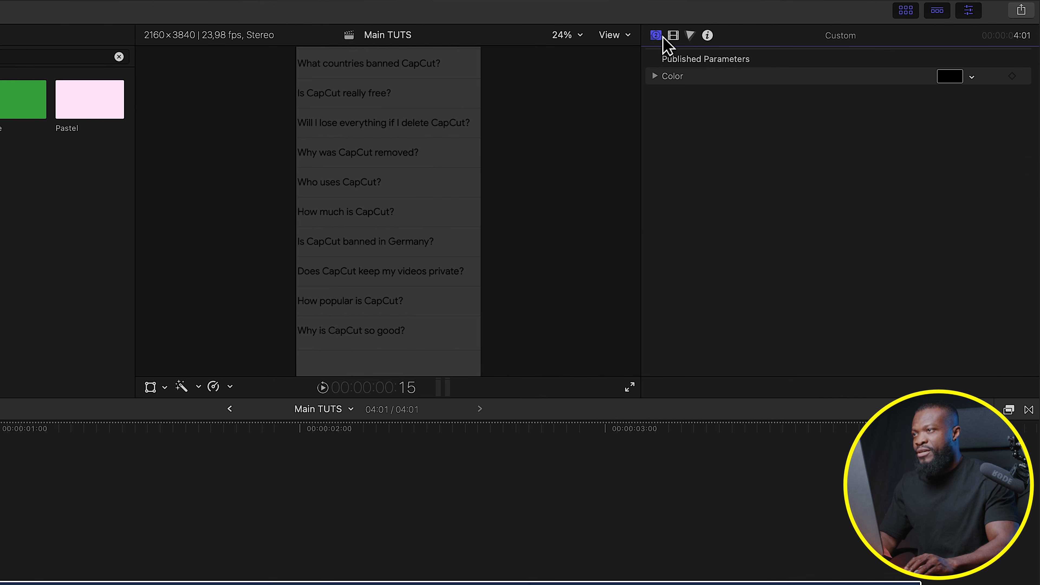
click(950, 77)
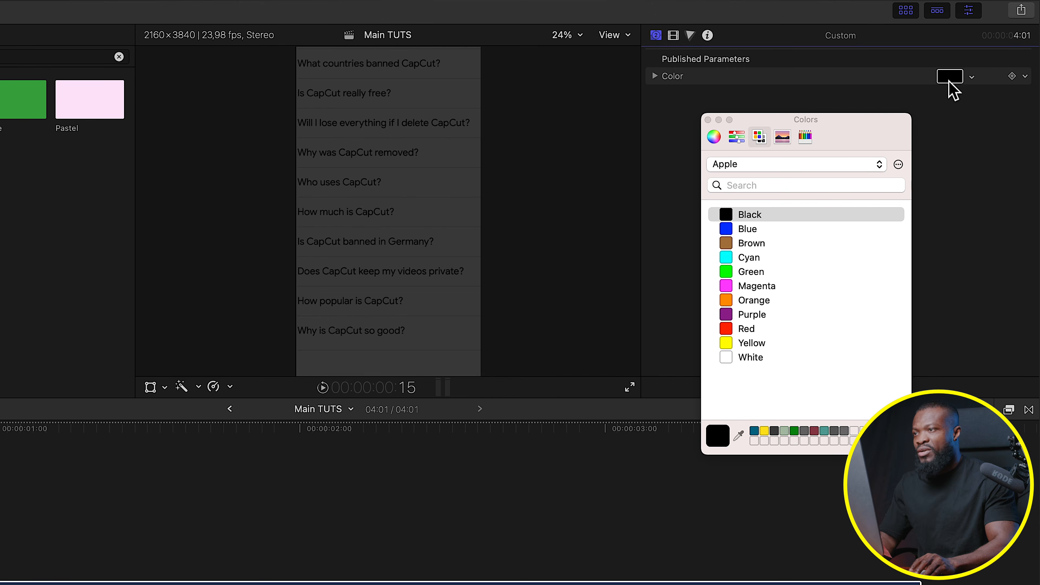
click(728, 358)
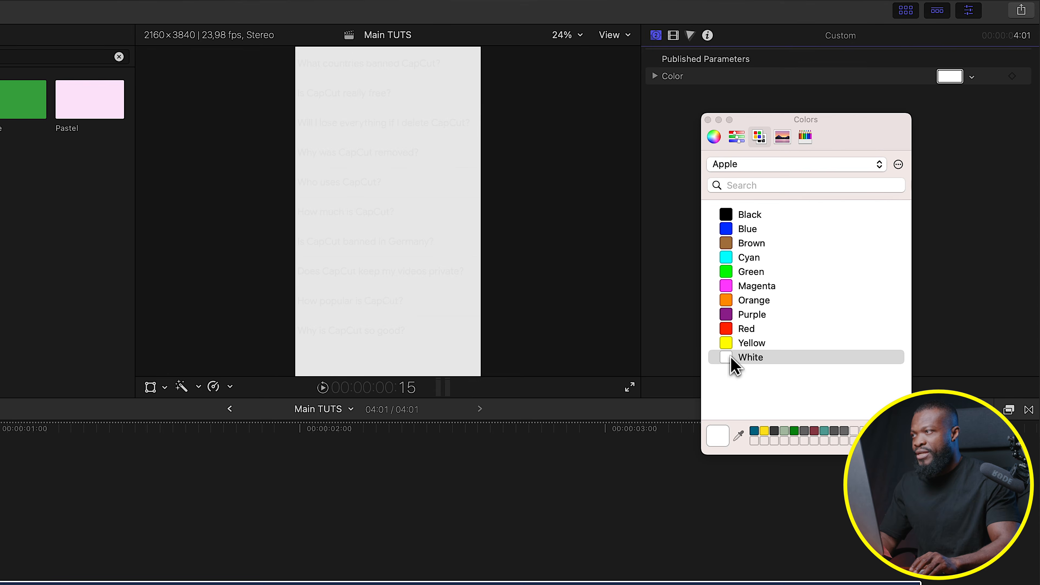
click(707, 120)
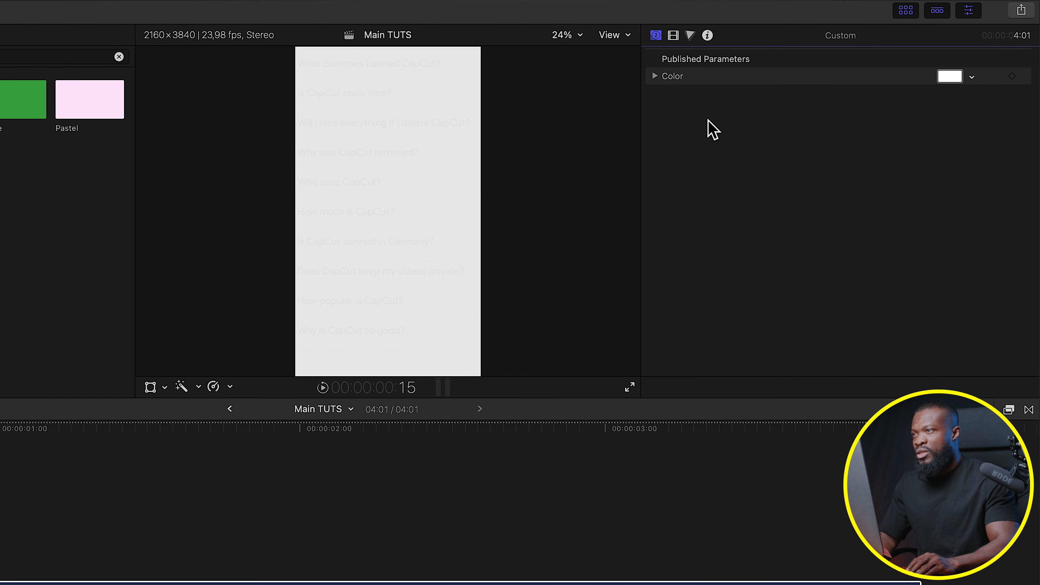
click(674, 36)
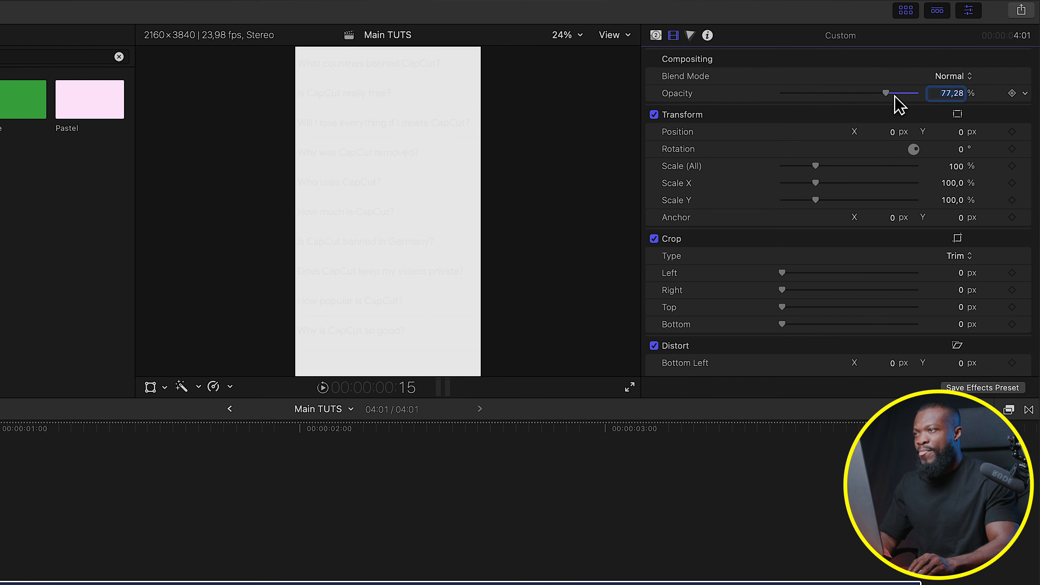
drag(896, 101, 949, 103)
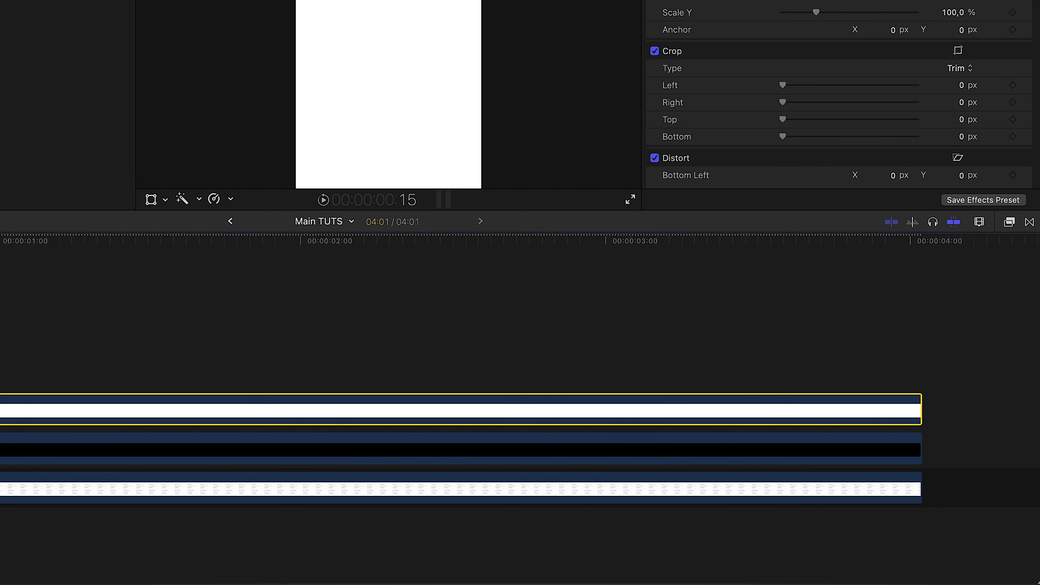
Step: Apply the Shape Mask effect from Masks and Keying to the white Custom solid
click(1011, 223)
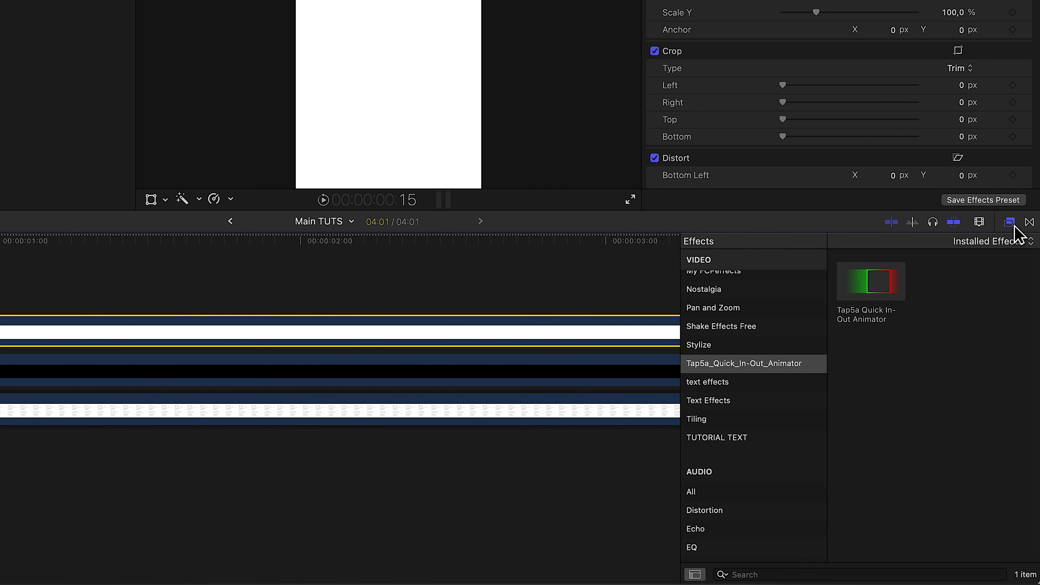
scroll(769, 382, up, 10)
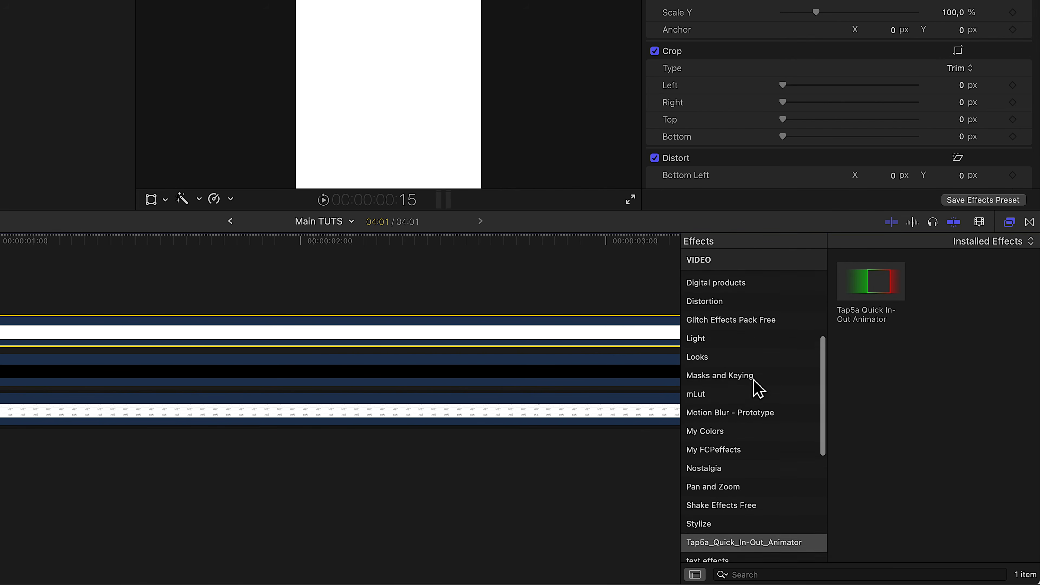
click(748, 406)
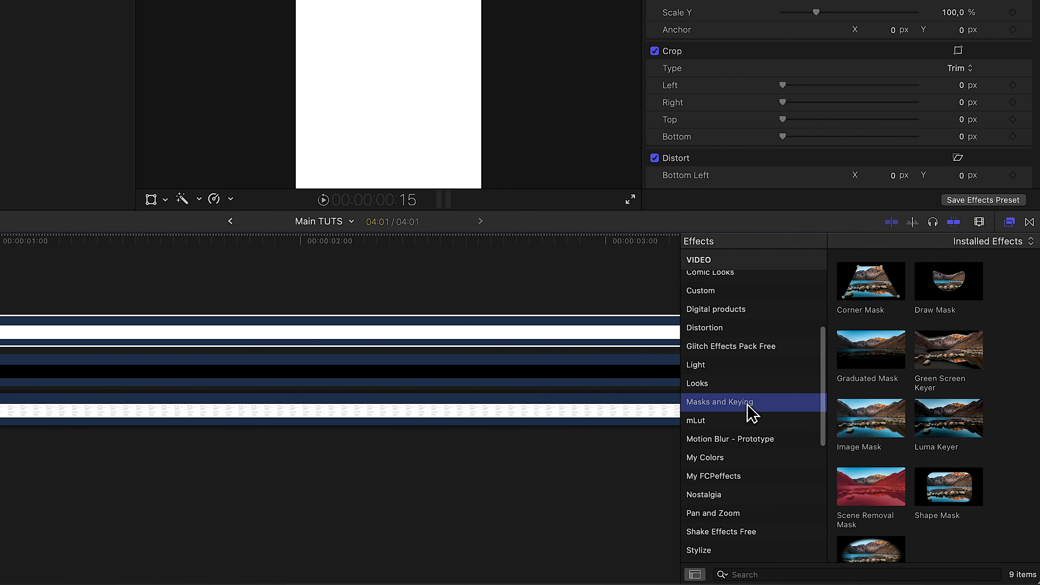
drag(972, 501, 135, 332)
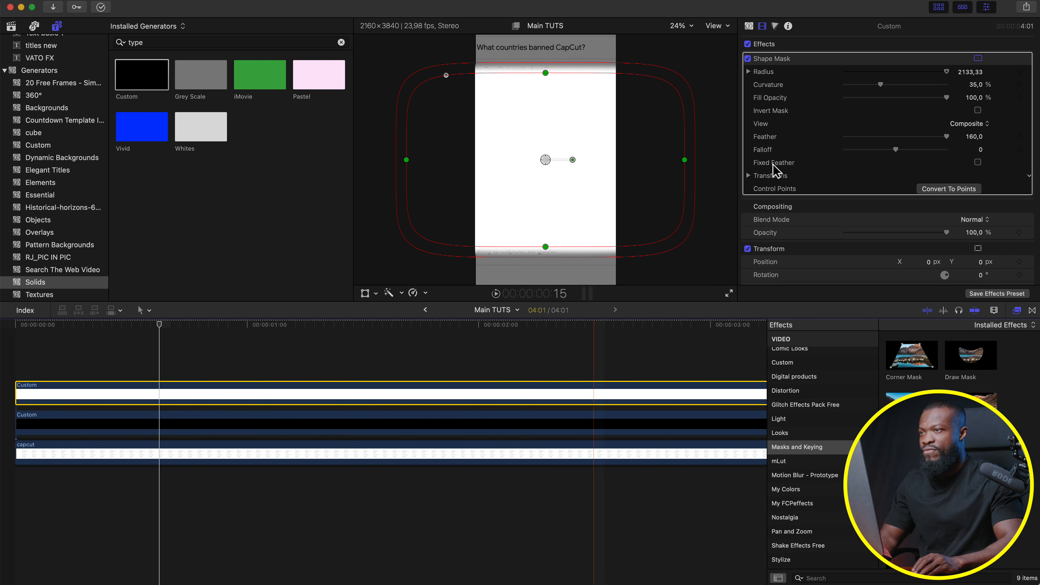
Step: Shape the mask into a full-width bar over the "How much is CapCut?" row, with feather 0 and curvature 15.06%
click(975, 137)
text(0)
key(Return)
drag(548, 76, 549, 148)
drag(408, 160, 476, 161)
drag(548, 147, 550, 155)
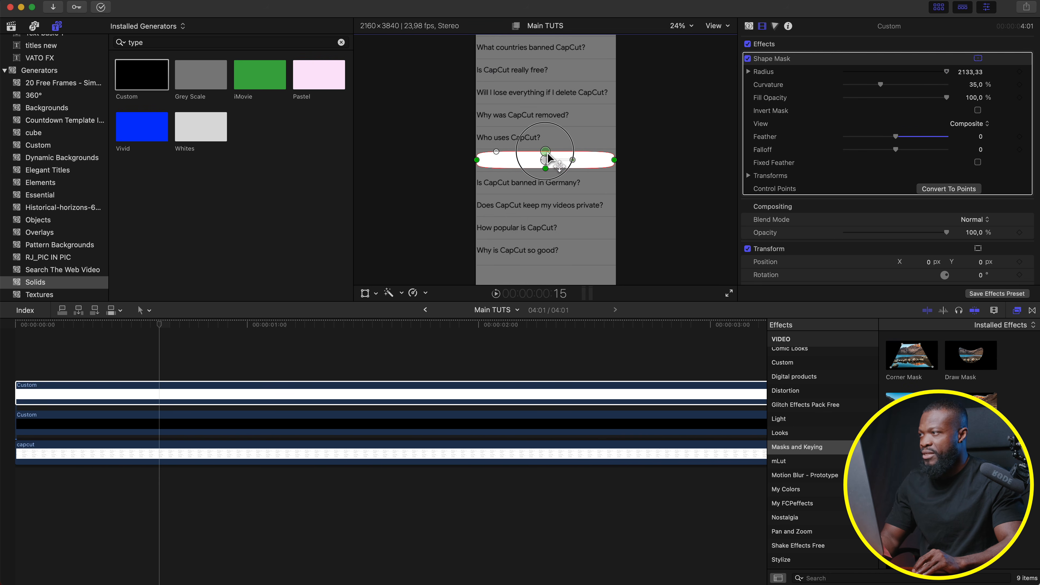
drag(883, 85, 864, 92)
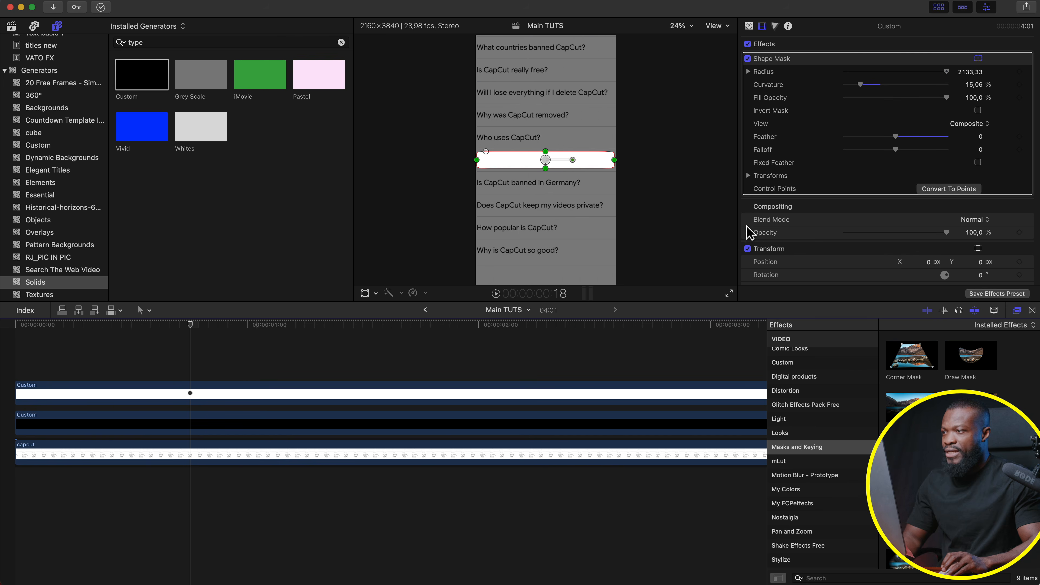
Step: Set the white solid's blend mode to Overlay and the black solid's opacity to 85.6%
click(974, 222)
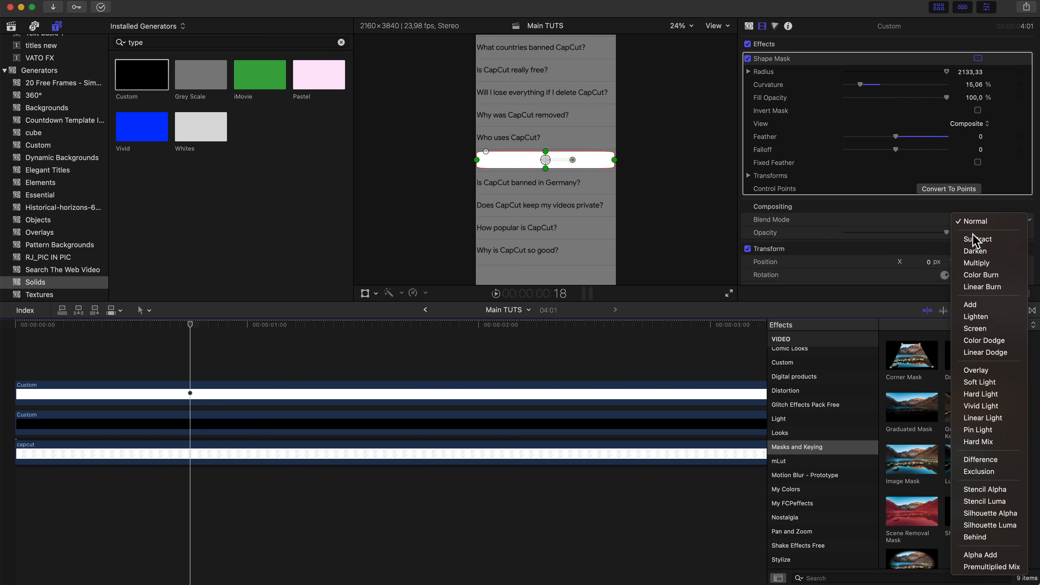
click(982, 372)
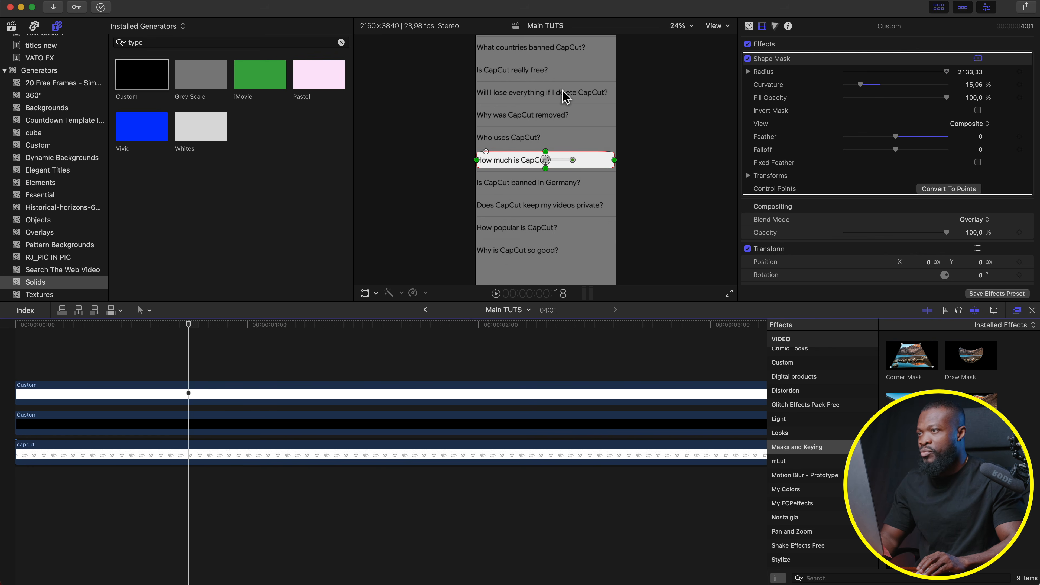
click(226, 428)
drag(929, 71, 938, 72)
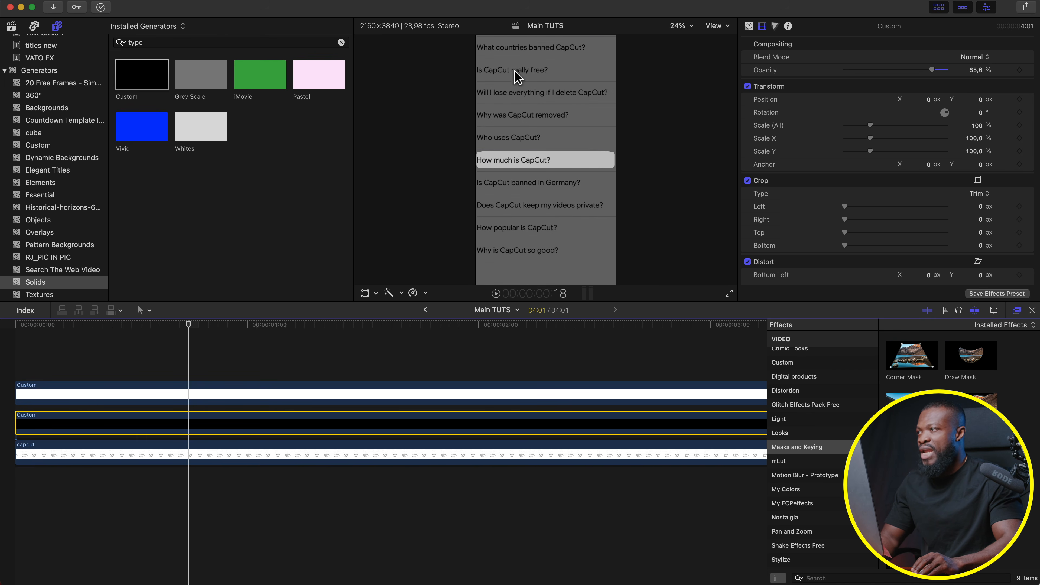
Step: Move the white solid's mask bar up over the "Is CapCut really free?" row
click(176, 400)
drag(568, 162, 566, 73)
drag(566, 73, 567, 72)
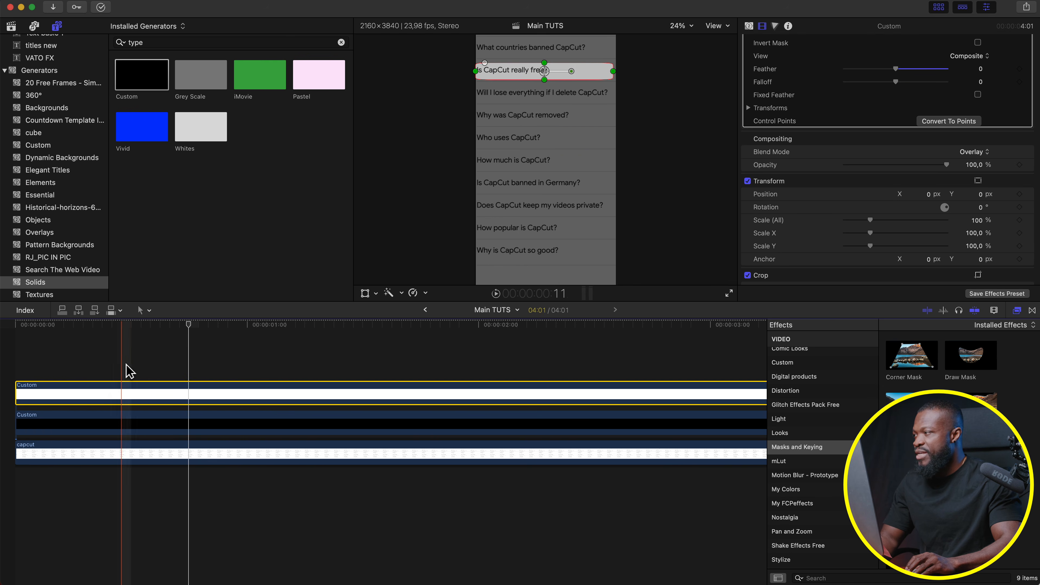
Step: Keyframe the white solid's Position at frame 12, and ten frames further on at Y -324.3 px over the "Will I lose everything" row
click(137, 365)
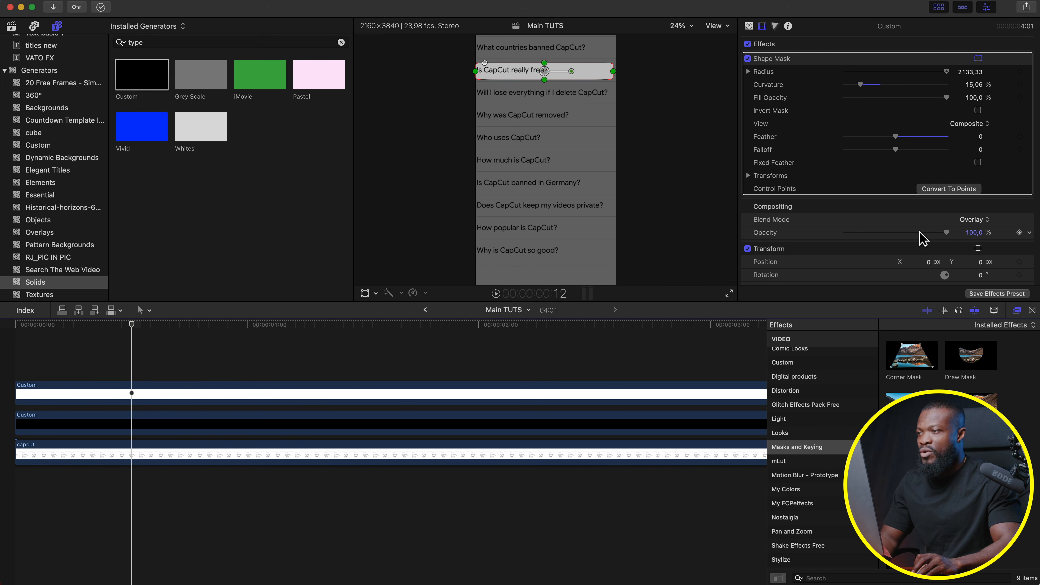
scroll(922, 238, down, 5)
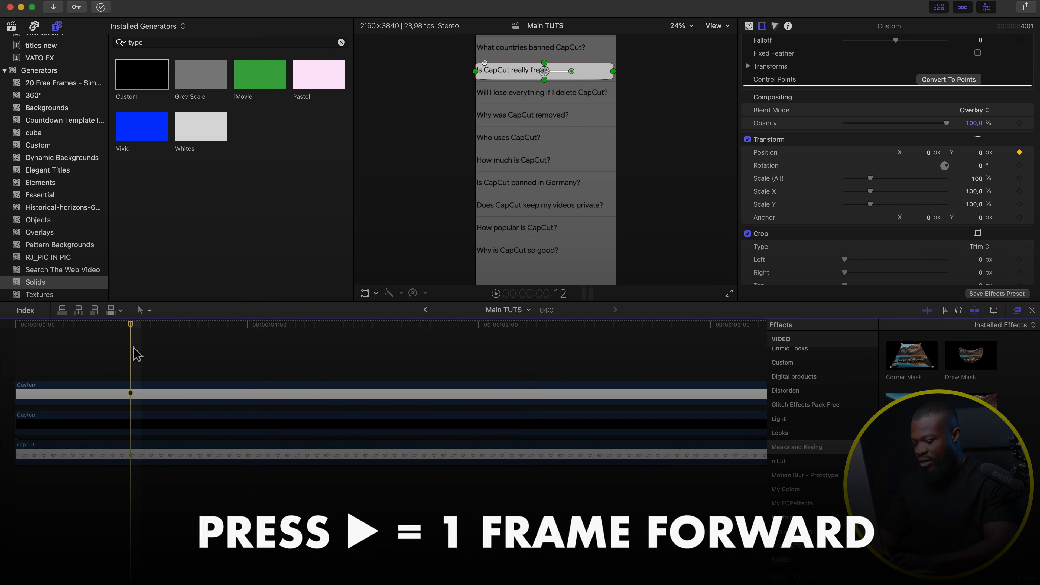
key(Right)
key(Right)
key(Right)
key(Right)
key(Right)
key(Right)
key(Right)
key(Right)
key(Right)
key(Right)
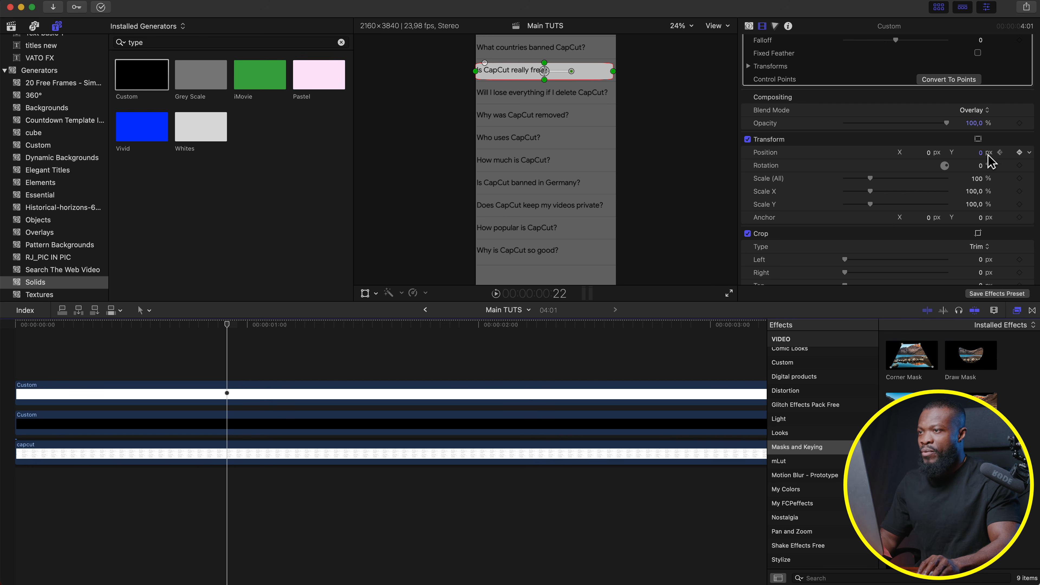
mouse_move(982, 153)
mouse_down()
mouse_move(981, 205)
mouse_move(979, 155)
mouse_up()
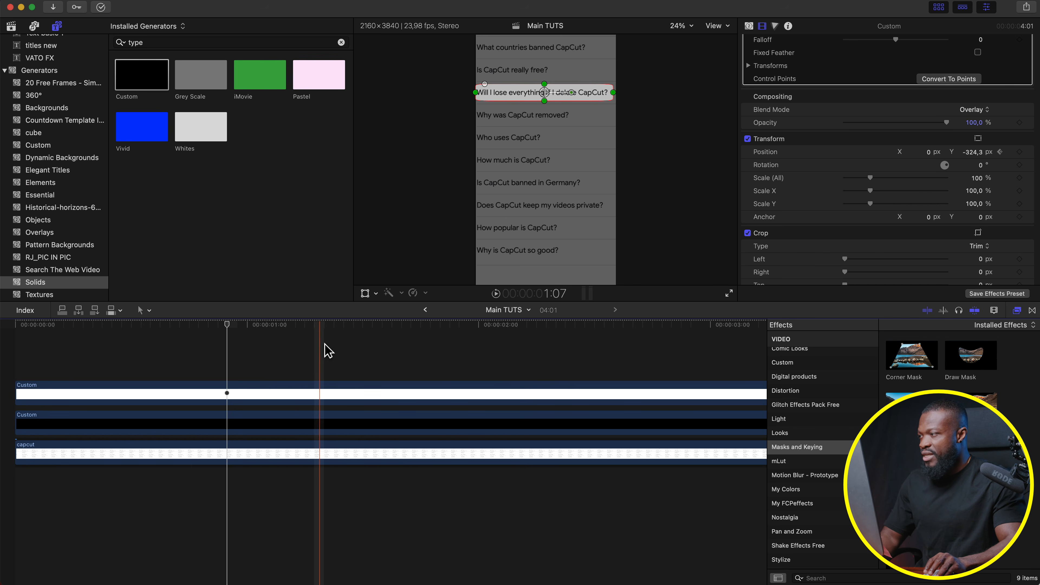
Step: Add a holding Position keyframe at 1:09 and set Y to -667.0 px at 1:19, over the "Why was CapCut removed?" row
click(342, 343)
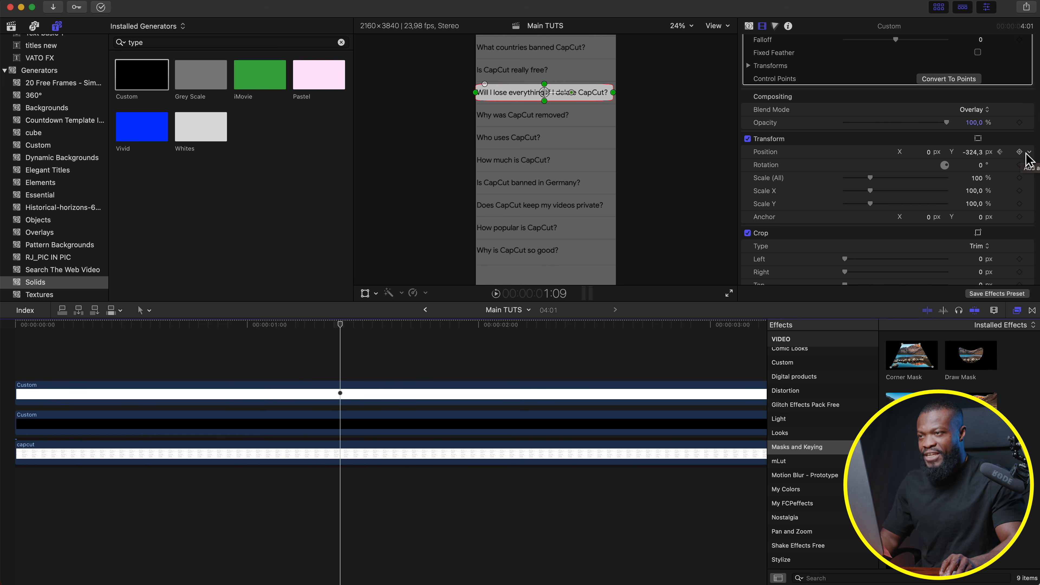
click(1022, 154)
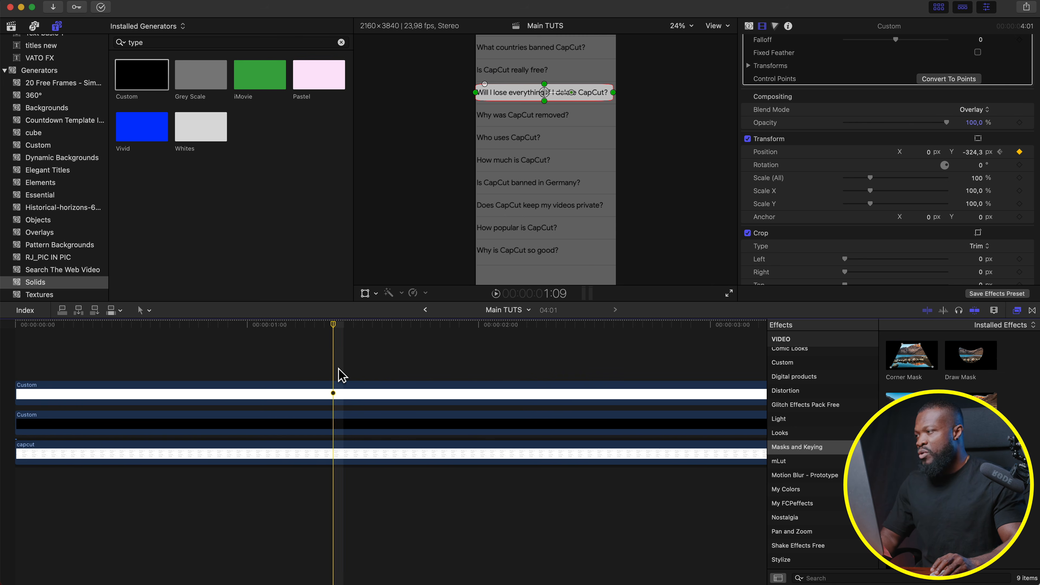
key(shift+Right)
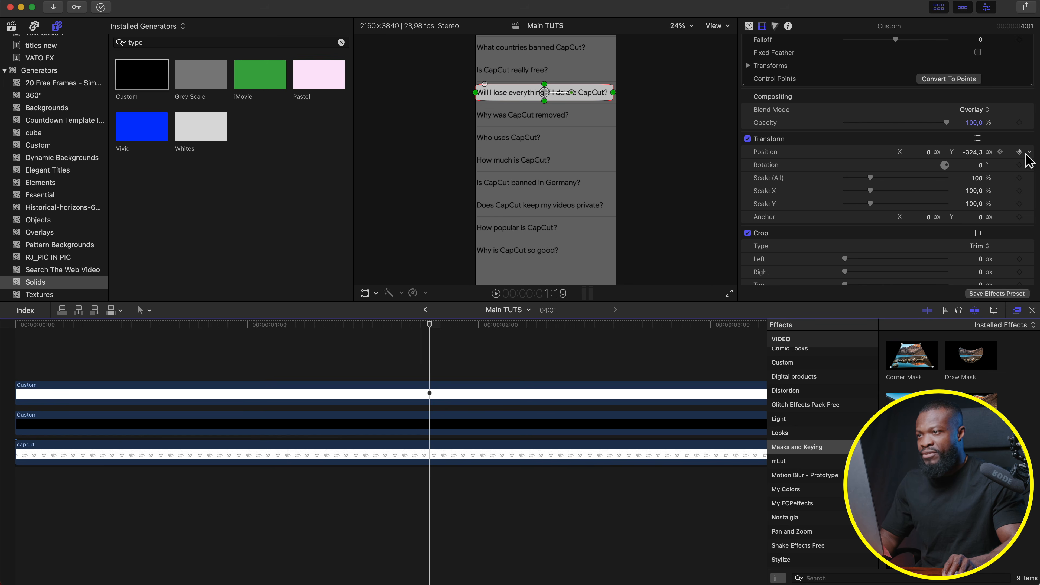
drag(972, 152, 981, 158)
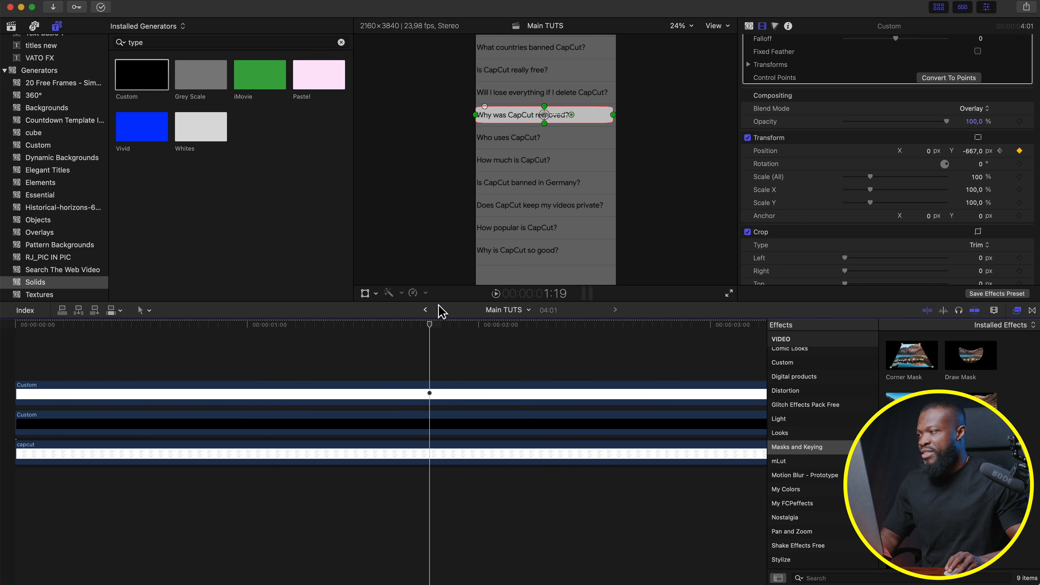
Step: Hide the mask's on-screen controls and play the highlight animation from the start of the timeline
click(26, 350)
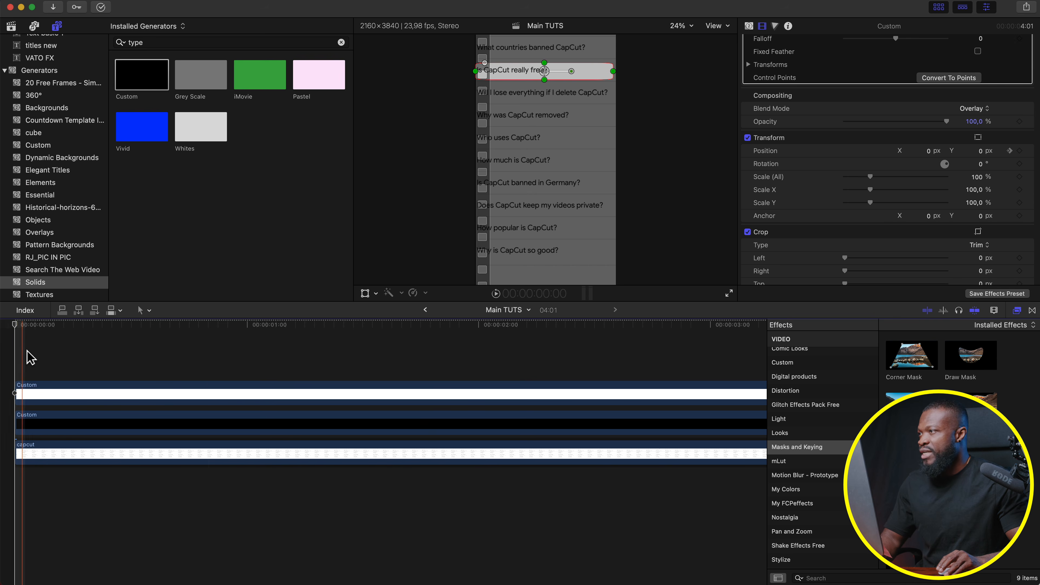
scroll(809, 86, up, 5)
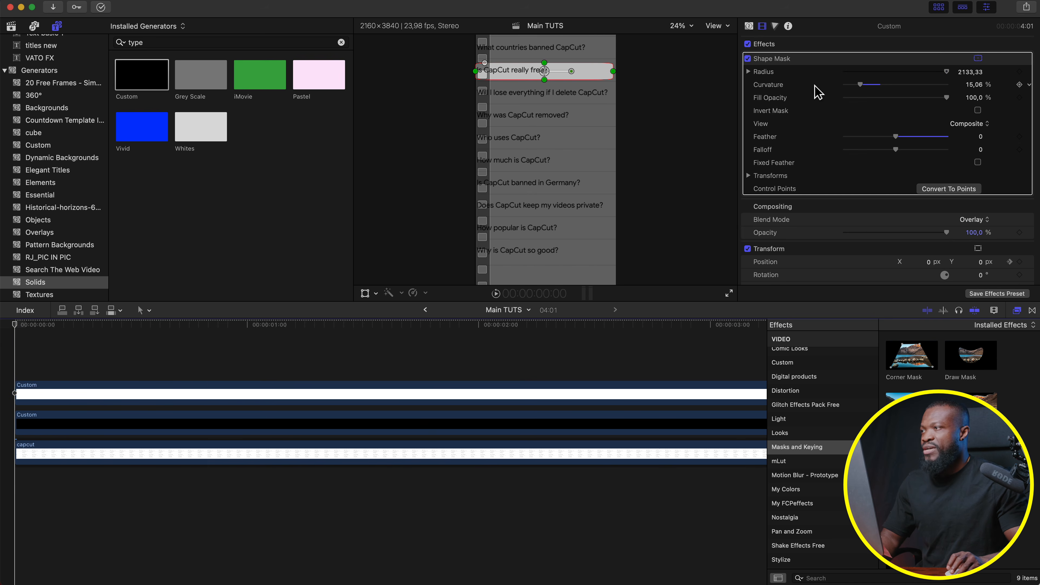
click(813, 45)
click(312, 355)
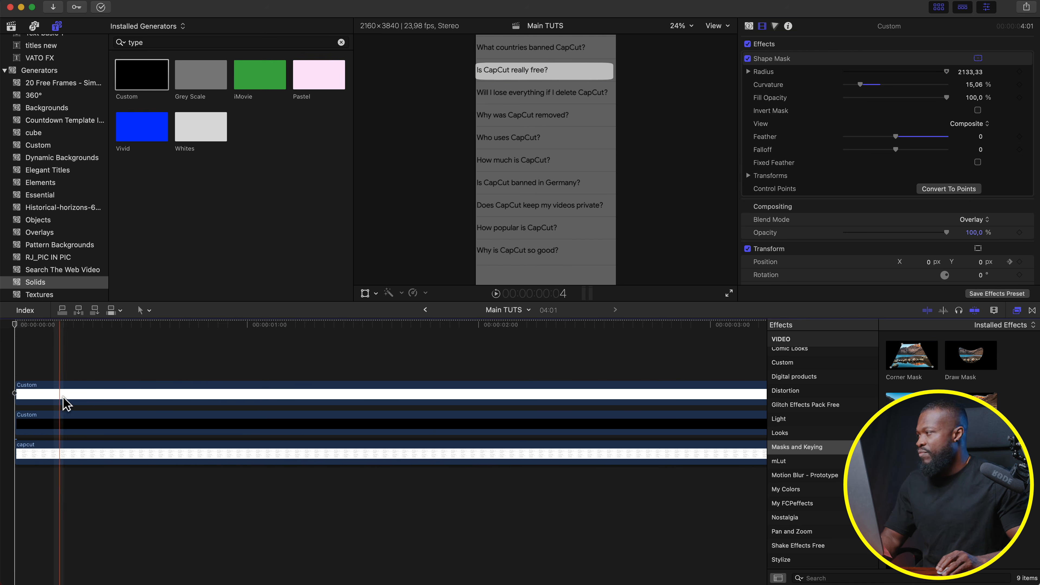
key(space)
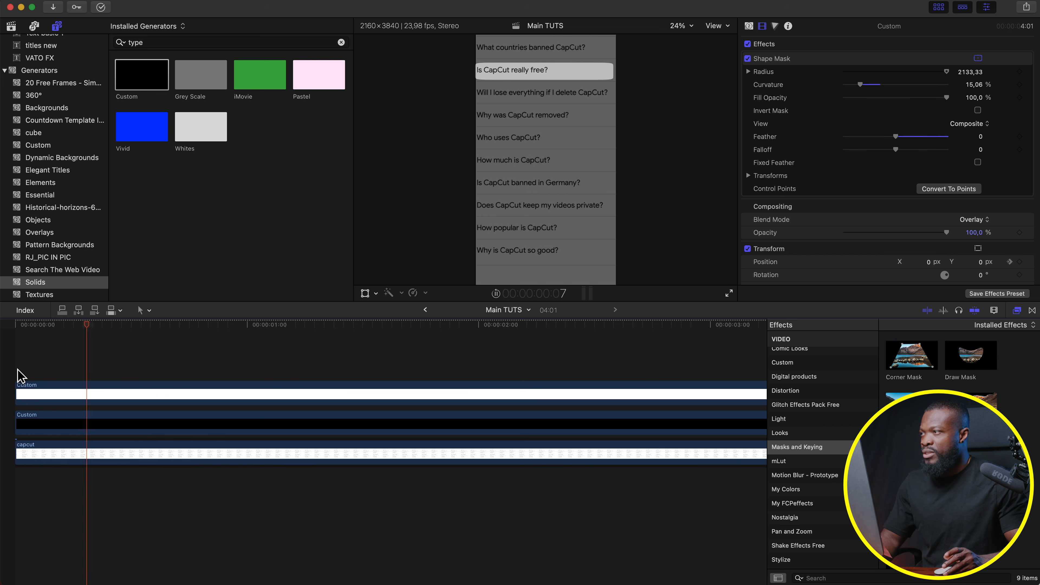
key(space)
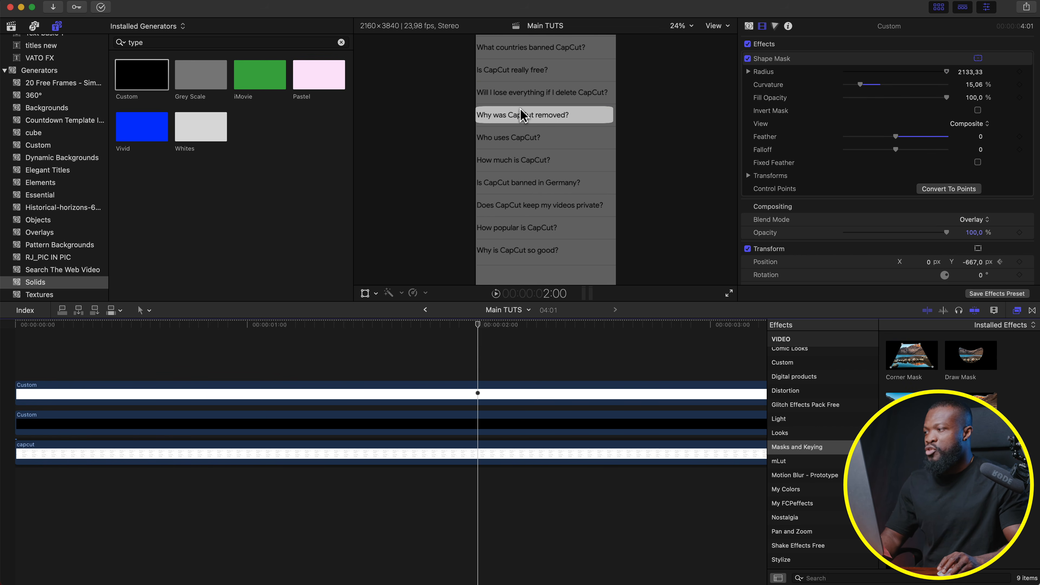
Step: Show the white solid's video animation and move its second Transform keyframe to about 1:01 to slow the first move
click(399, 404)
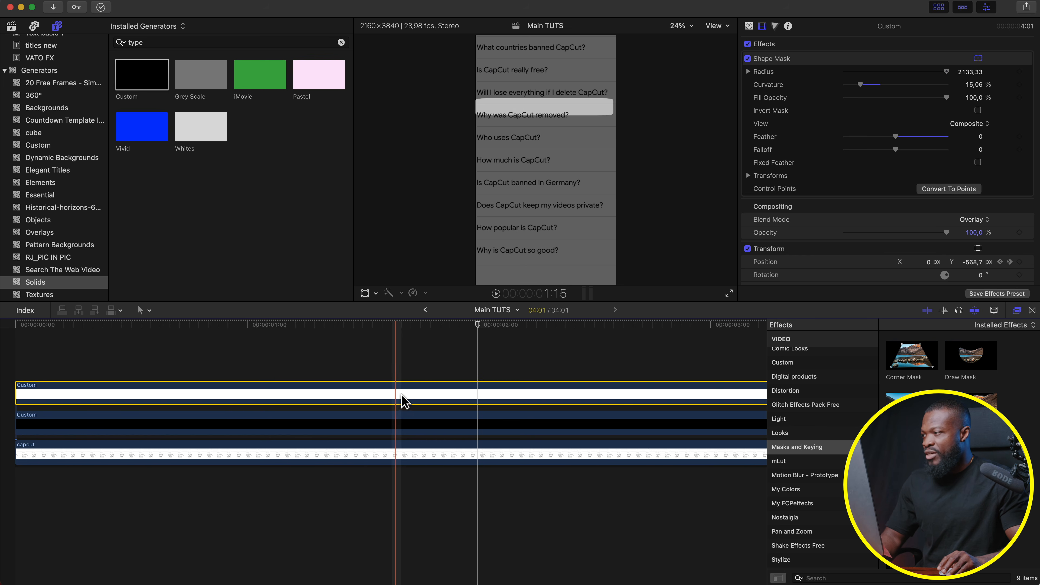
key(ctrl+v)
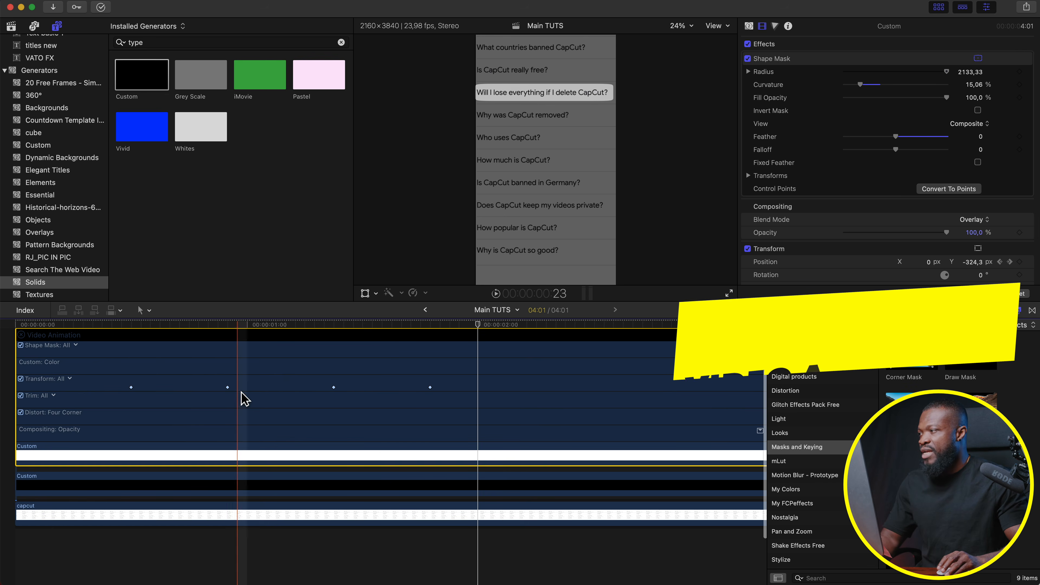
click(228, 388)
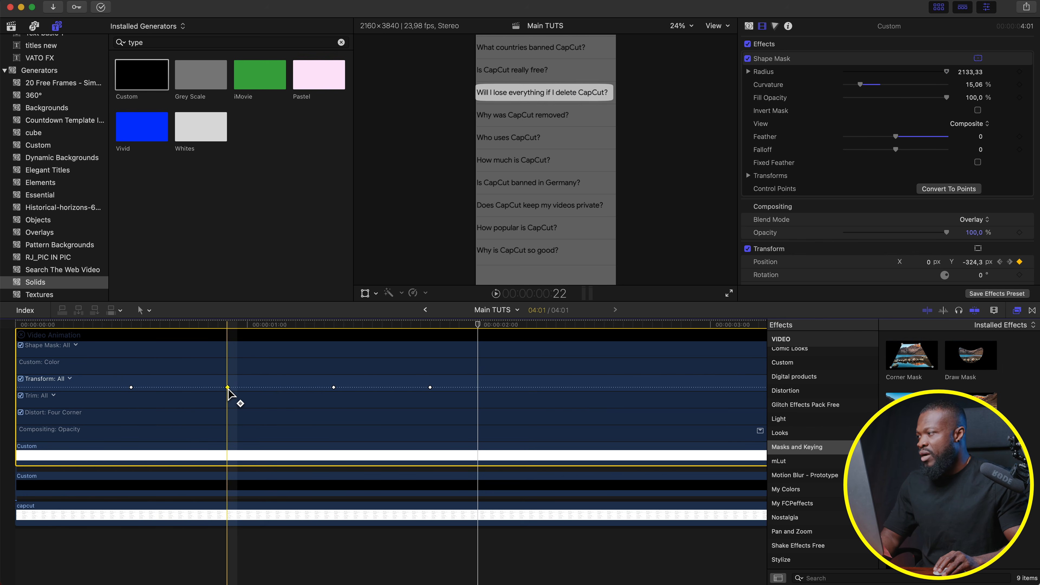
drag(230, 391, 256, 392)
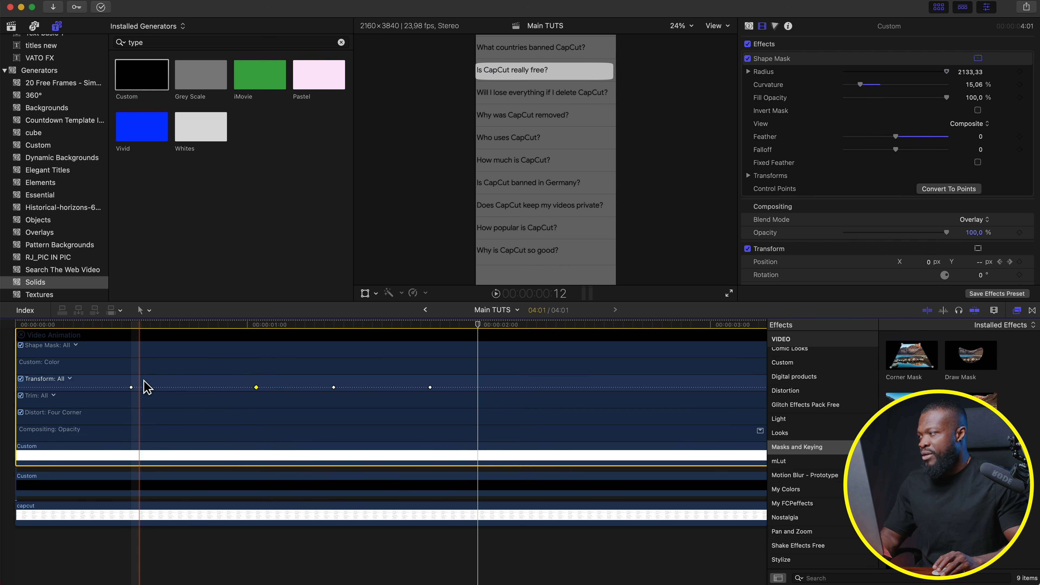
key(space)
key(space)
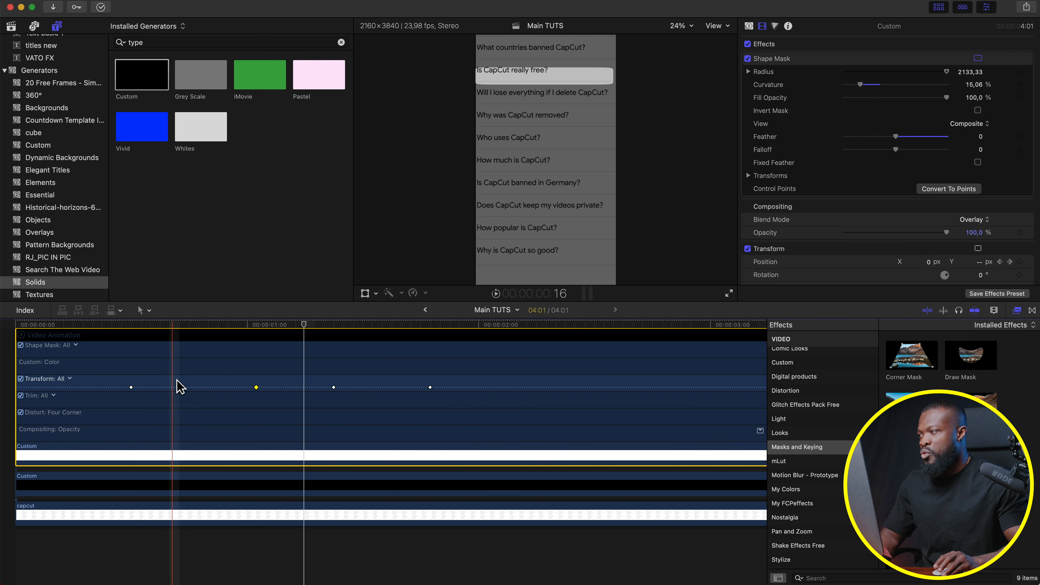
Step: Move the second Transform keyframe to about frame 16 to speed up the first move
drag(257, 388, 171, 389)
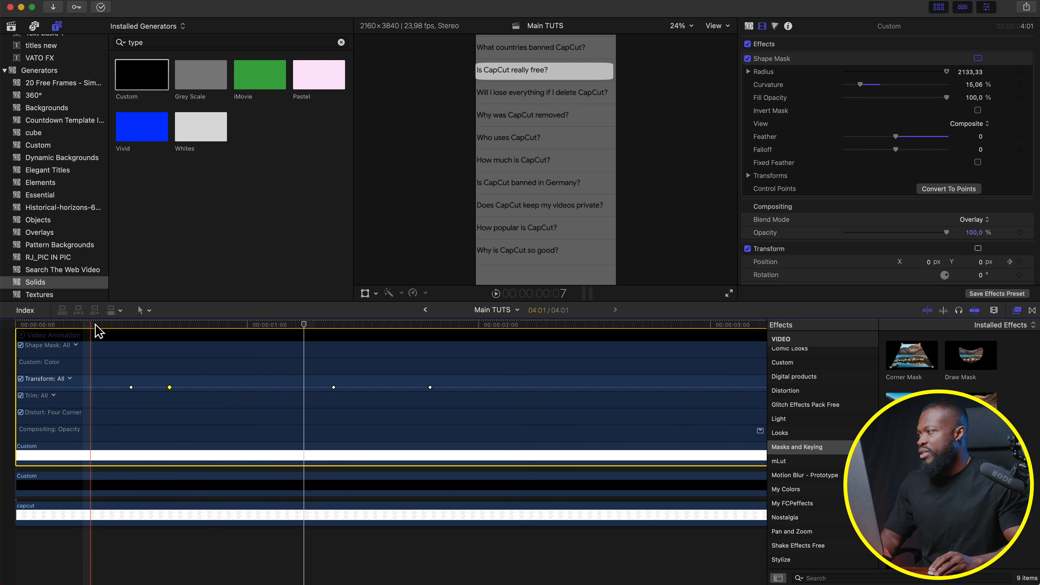
Step: Play the highlight animation over the question list to check the adjusted keyframe timing
key(space)
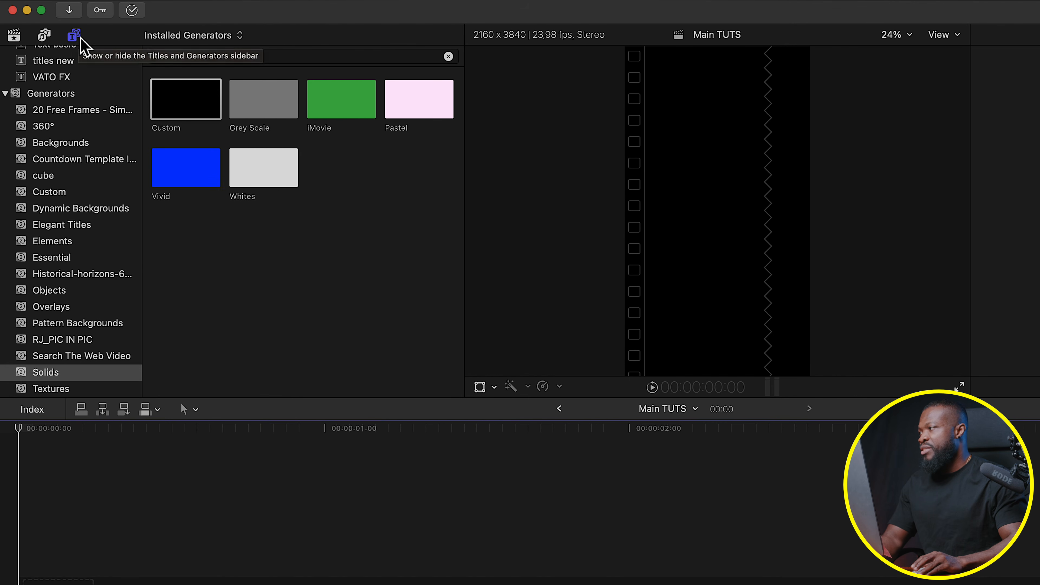
Step: Add the Custom solid generator at the start of the empty Main TUTS timeline
scroll(106, 362, down, 2)
click(84, 374)
drag(186, 107, 44, 465)
key(super+4)
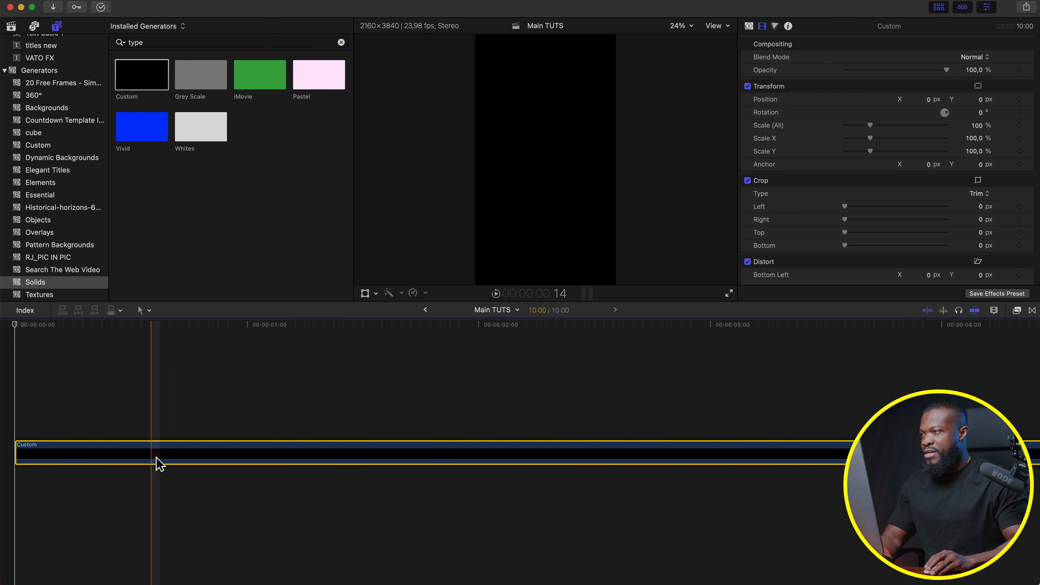
Step: Change the Custom solid's color to White from the Apple color palette
click(319, 448)
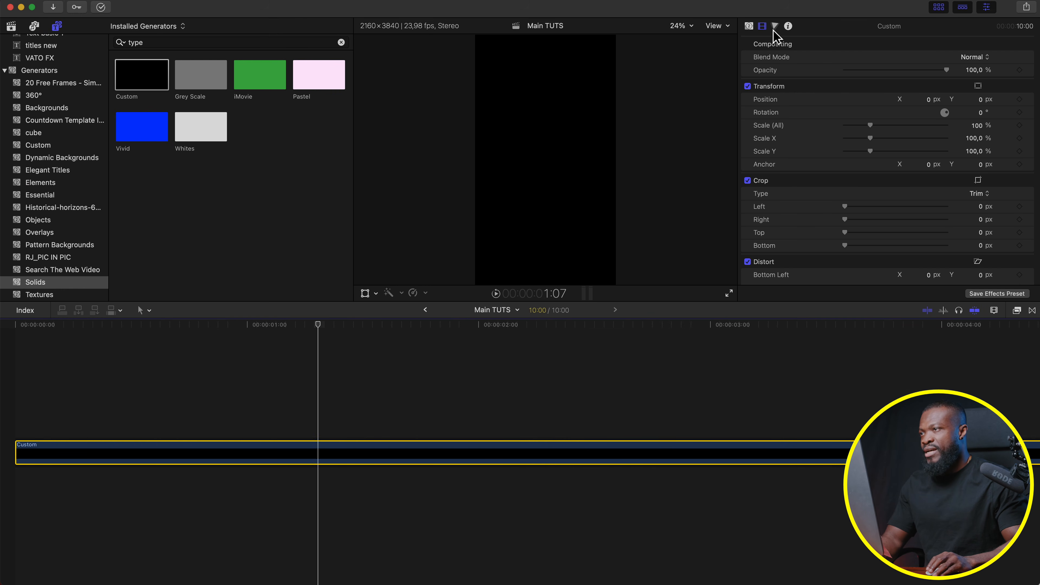
click(749, 27)
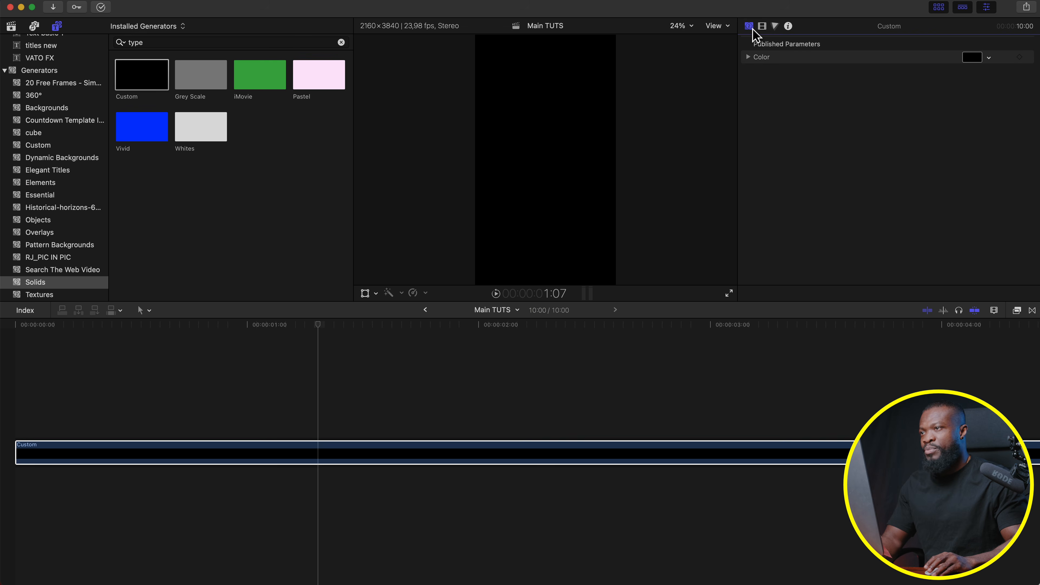
click(972, 58)
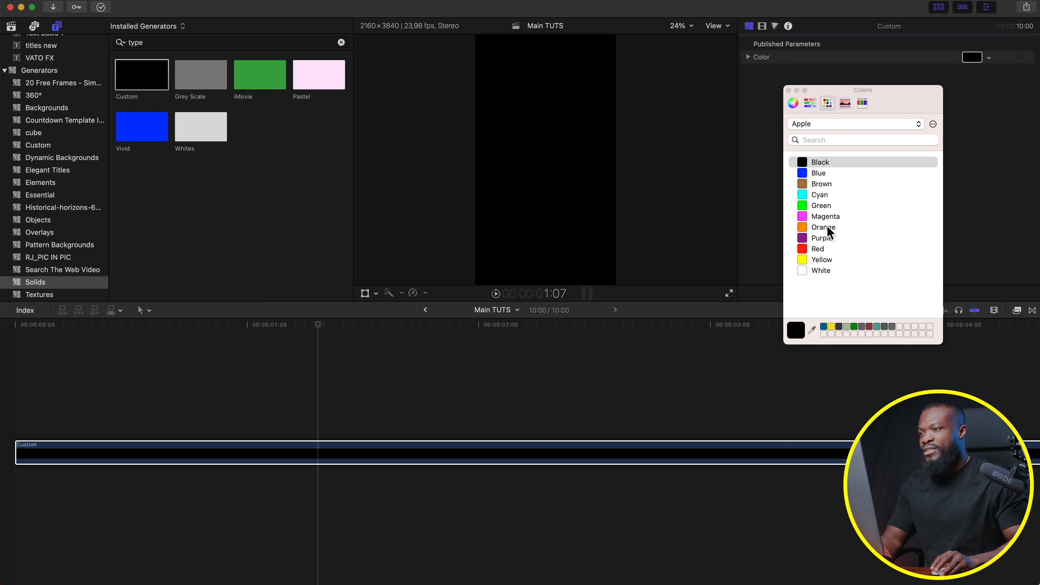
click(804, 272)
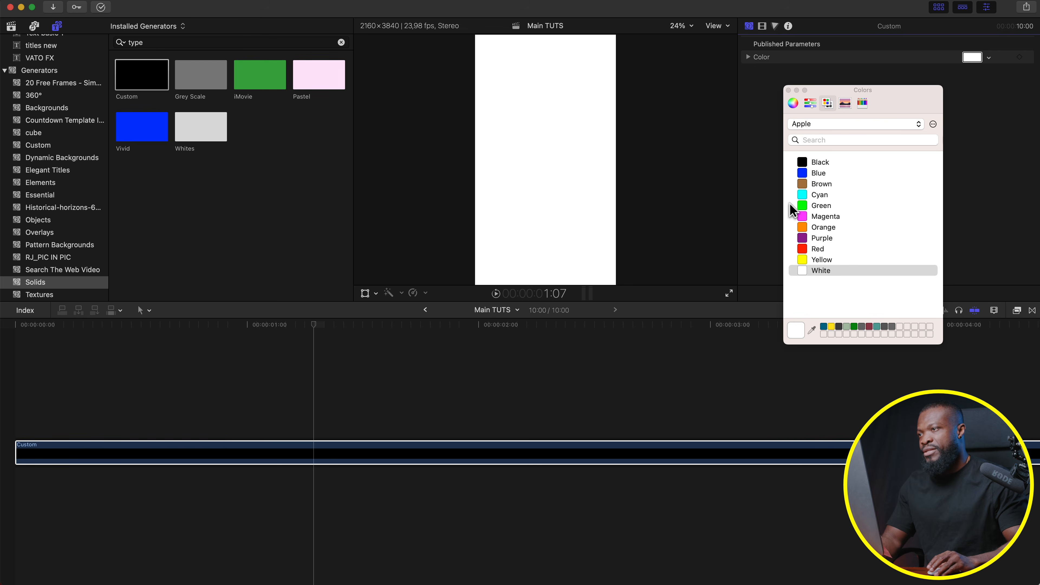
click(788, 90)
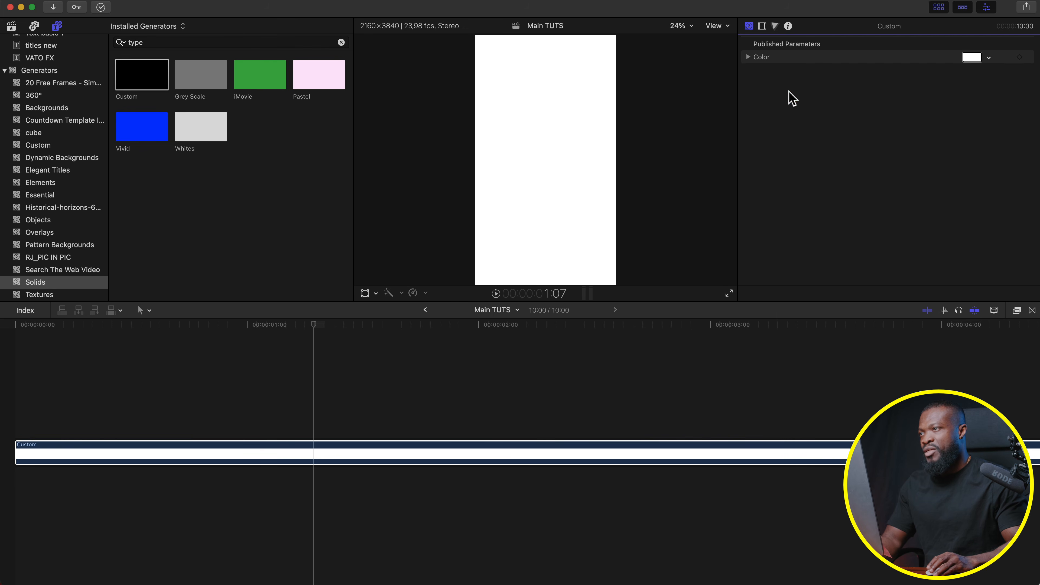
Step: Apply the Shape Mask effect to the white solid and fit the whole clip in the timeline
click(762, 27)
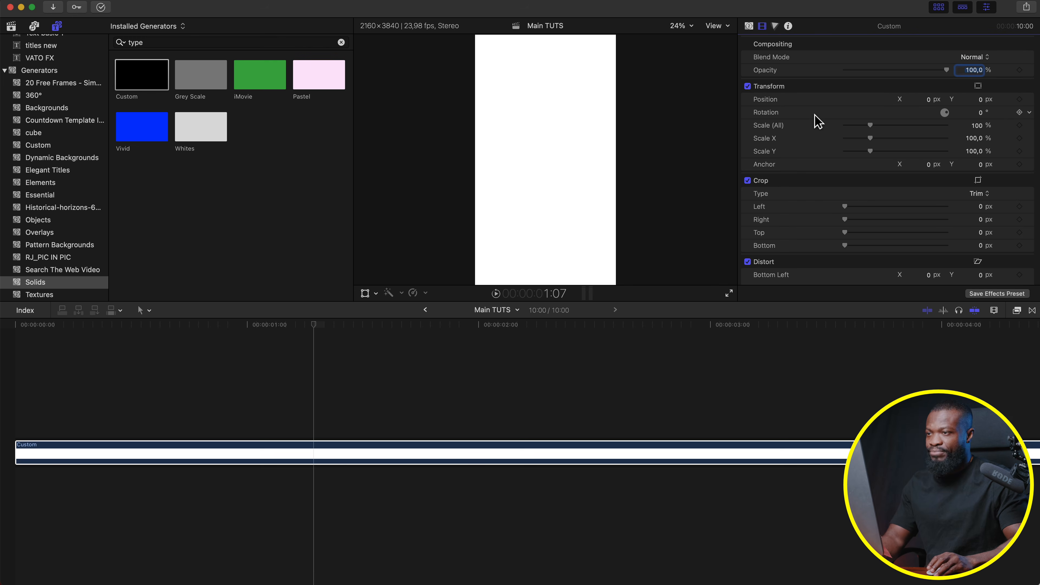
click(1016, 311)
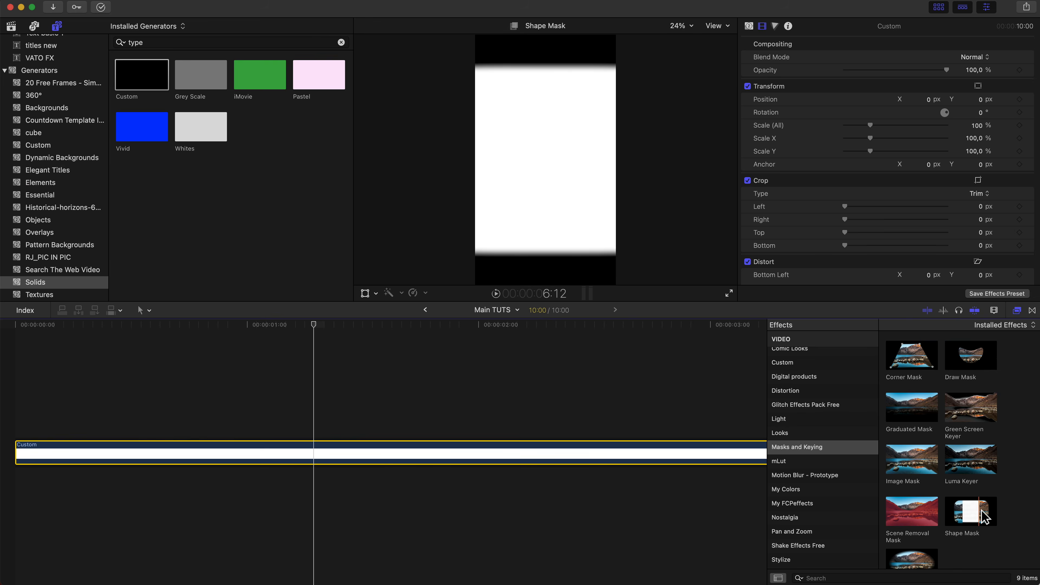
drag(984, 517, 403, 449)
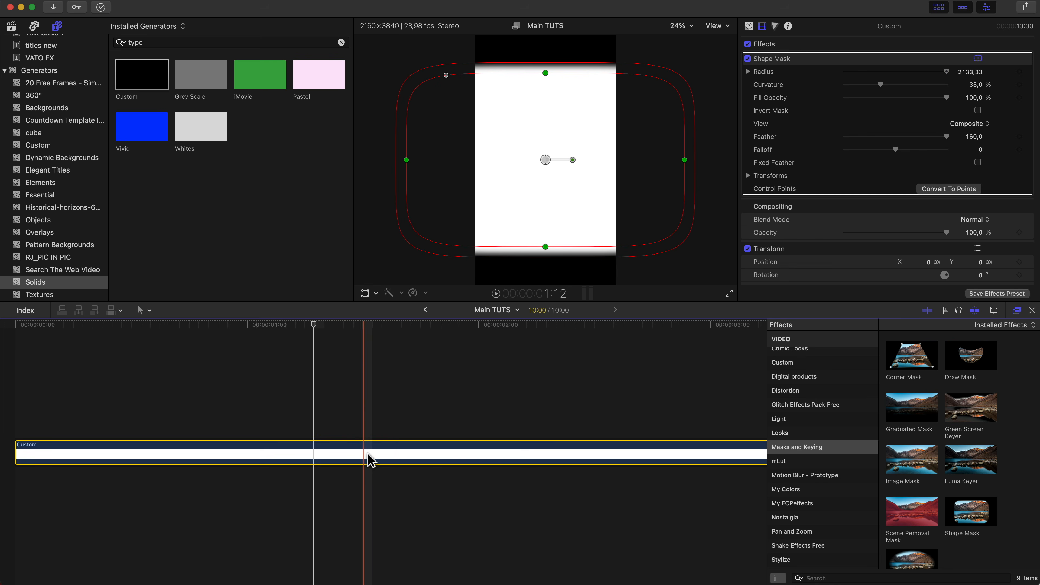
click(1018, 309)
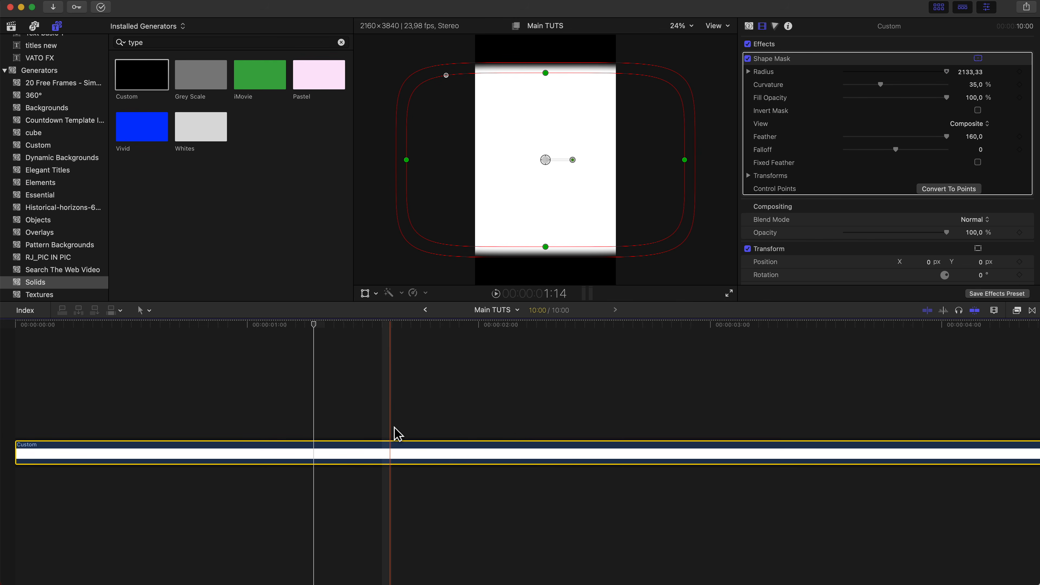
key(shift+z)
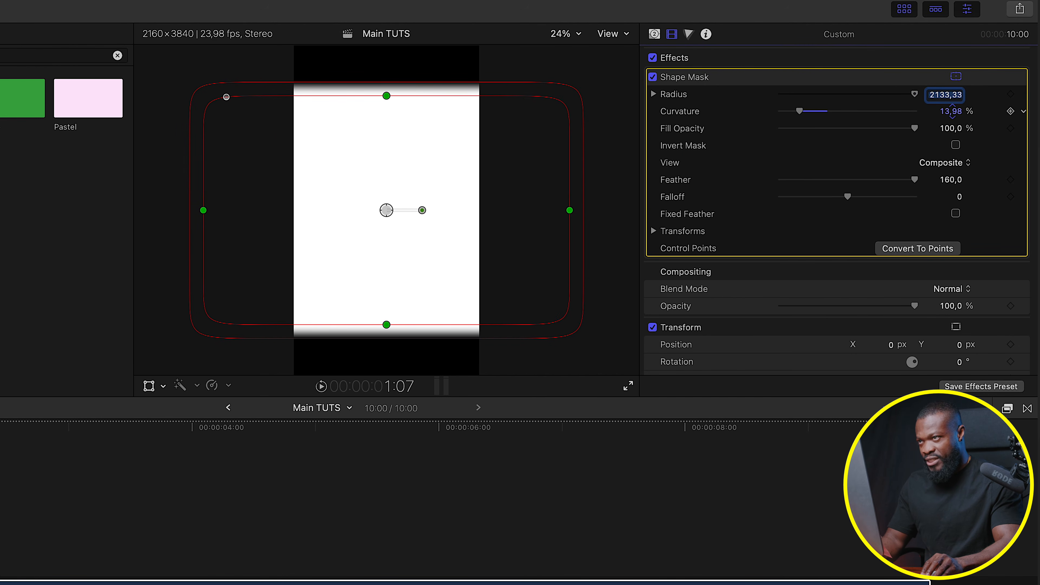
Step: Set the solid's mask curvature to about 12.98% and feather to 0, and shrink it to a wide rounded card inside the frame
click(949, 180)
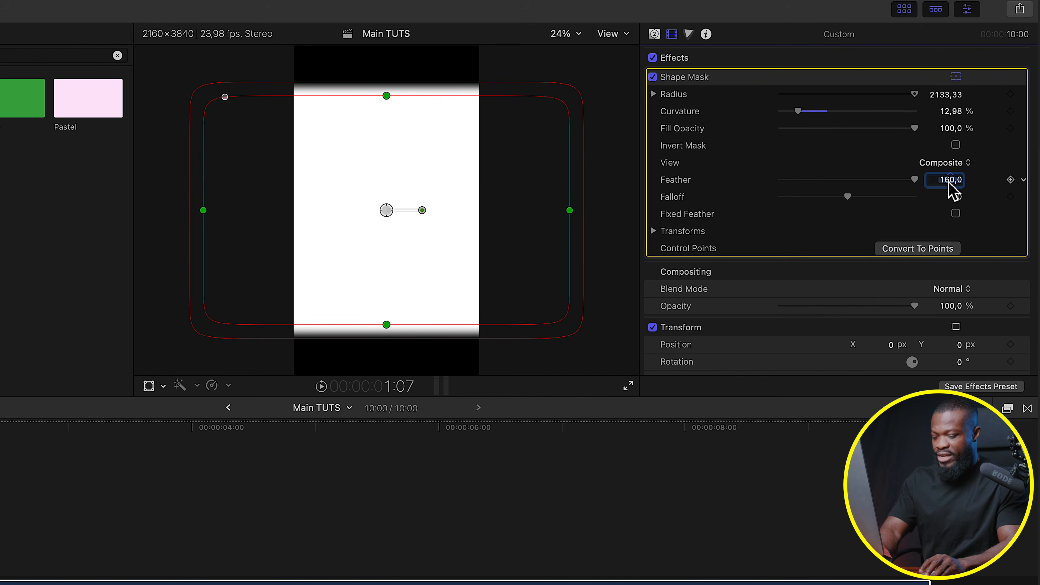
key(Return)
drag(569, 210, 472, 211)
drag(386, 325, 387, 263)
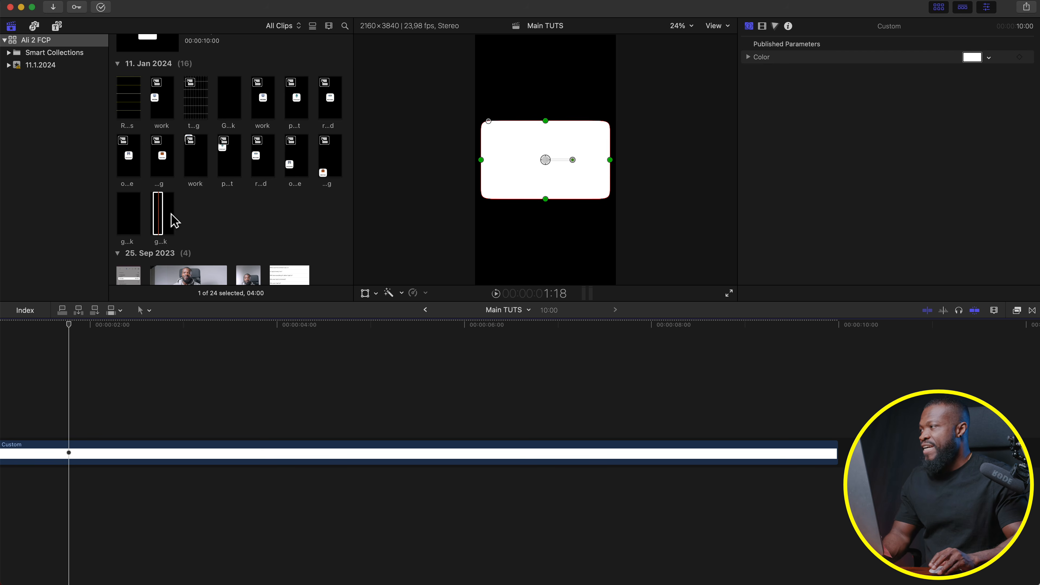
Step: Place the gridline black clip above the white solid, starting at zero and extended to 10:00
click(159, 215)
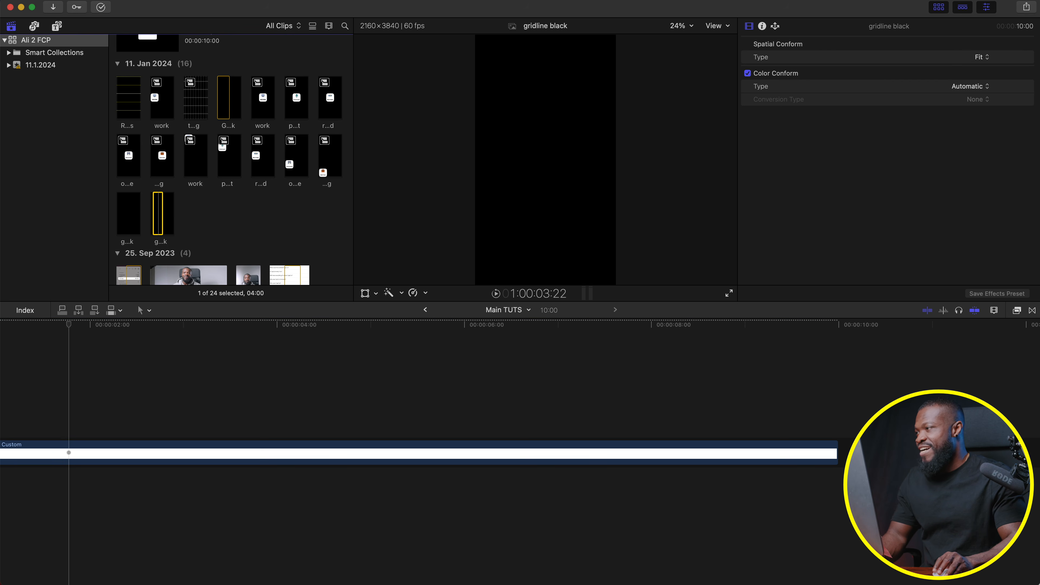
drag(165, 217, 39, 416)
scroll(39, 418, left, 5)
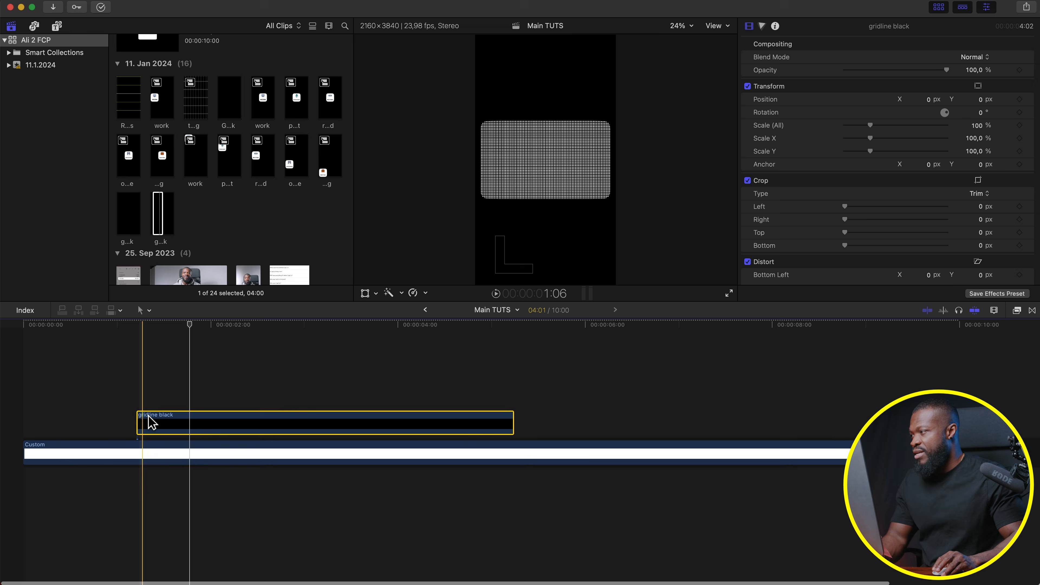
drag(139, 422, 25, 421)
drag(513, 426, 926, 421)
Step: Lower the gridline black clip's opacity to about 13.16%
click(241, 422)
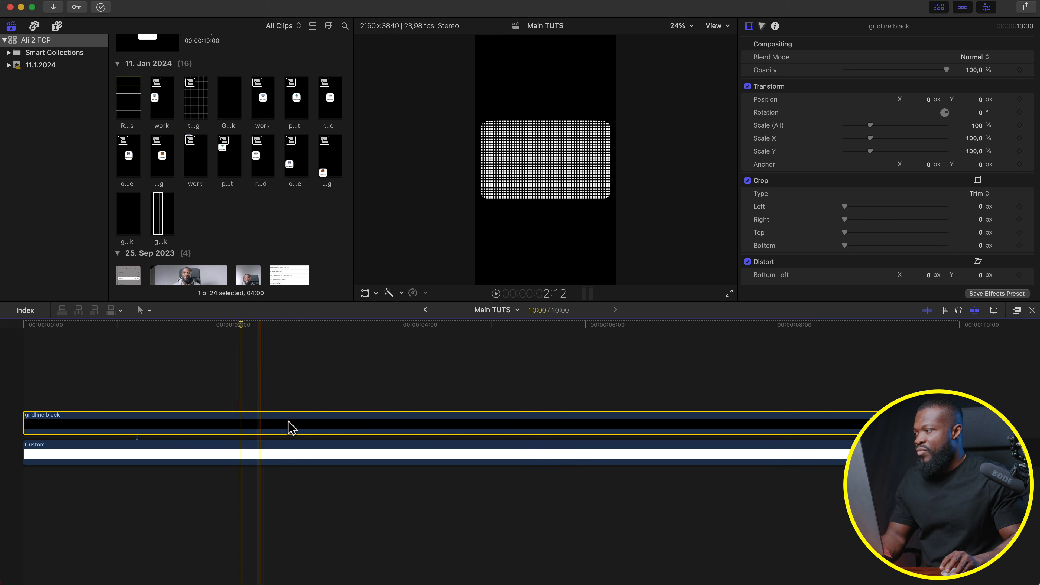
drag(897, 69, 875, 71)
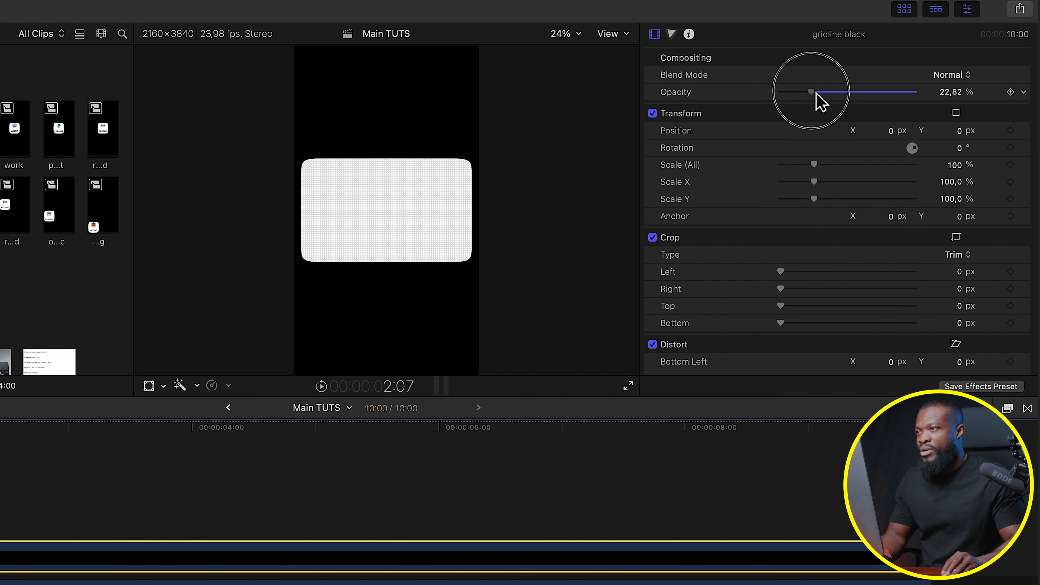
drag(815, 92, 808, 92)
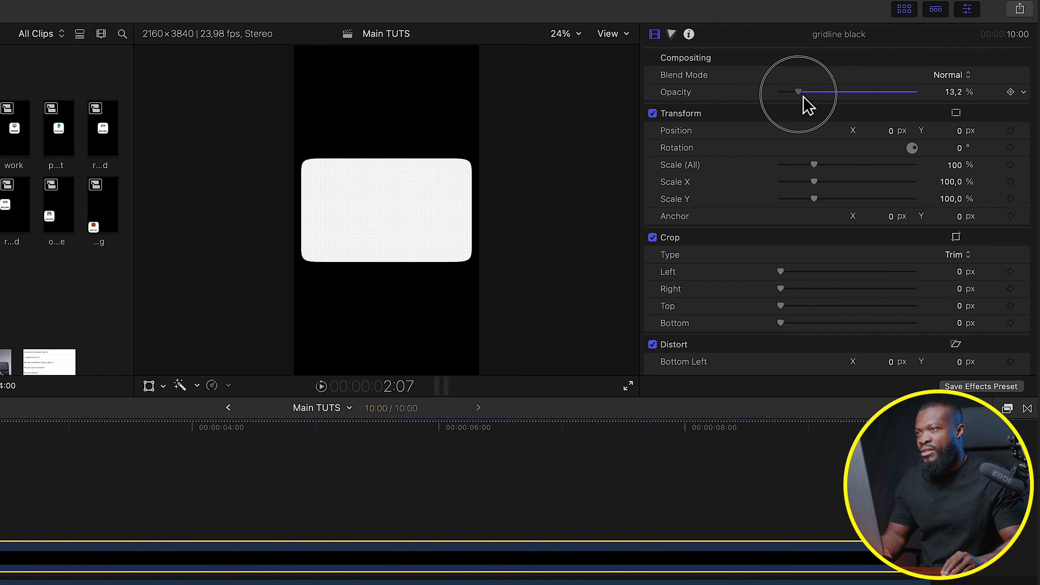
drag(803, 97, 802, 98)
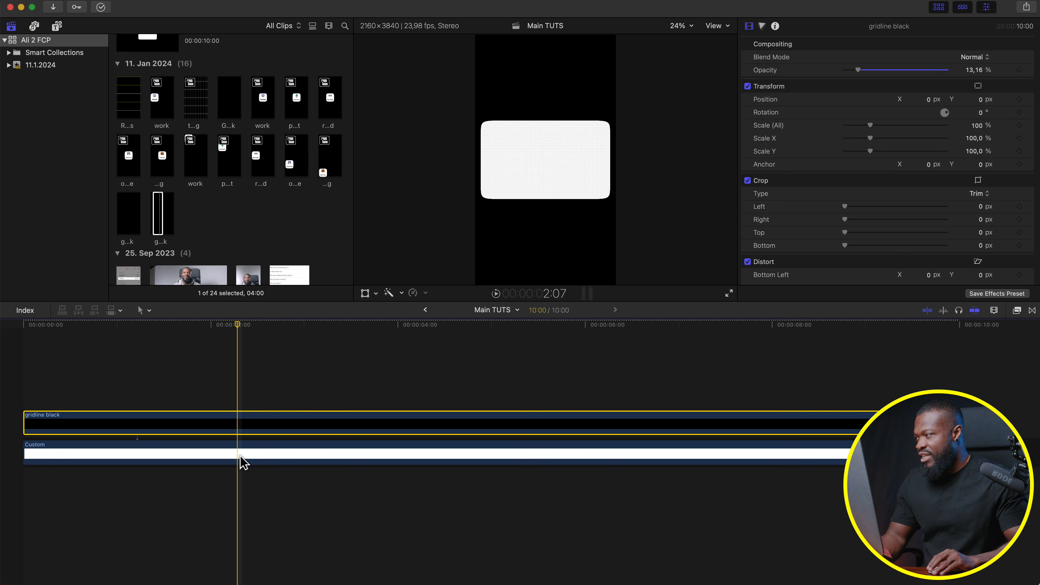
Step: Copy the white solid and paste only its Shape Mask attribute onto the gridline black clip, with keyframe timing set to Maintain
click(243, 455)
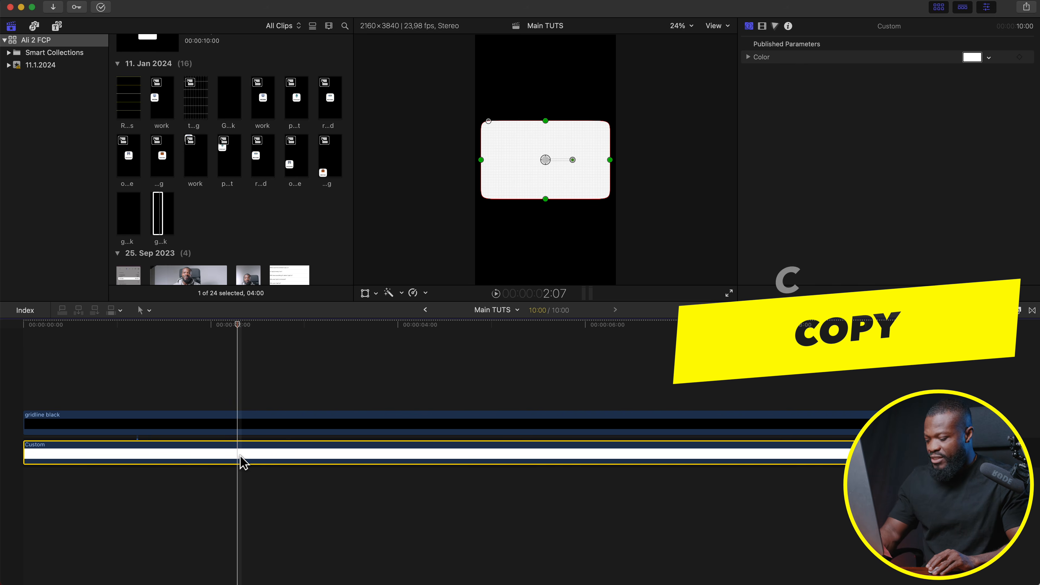
key(super+c)
click(230, 423)
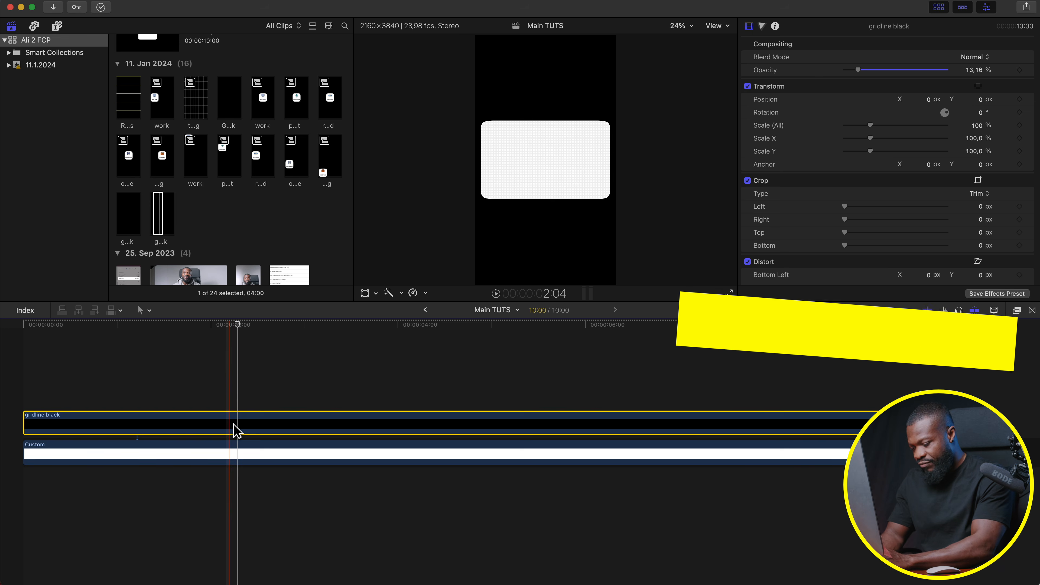
key(shift+super+v)
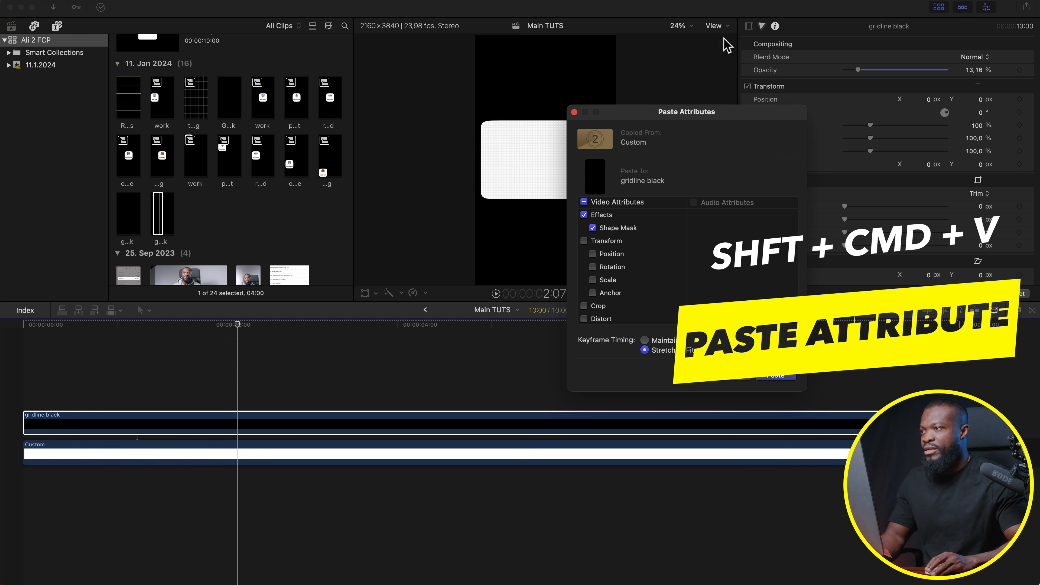
drag(690, 119, 644, 121)
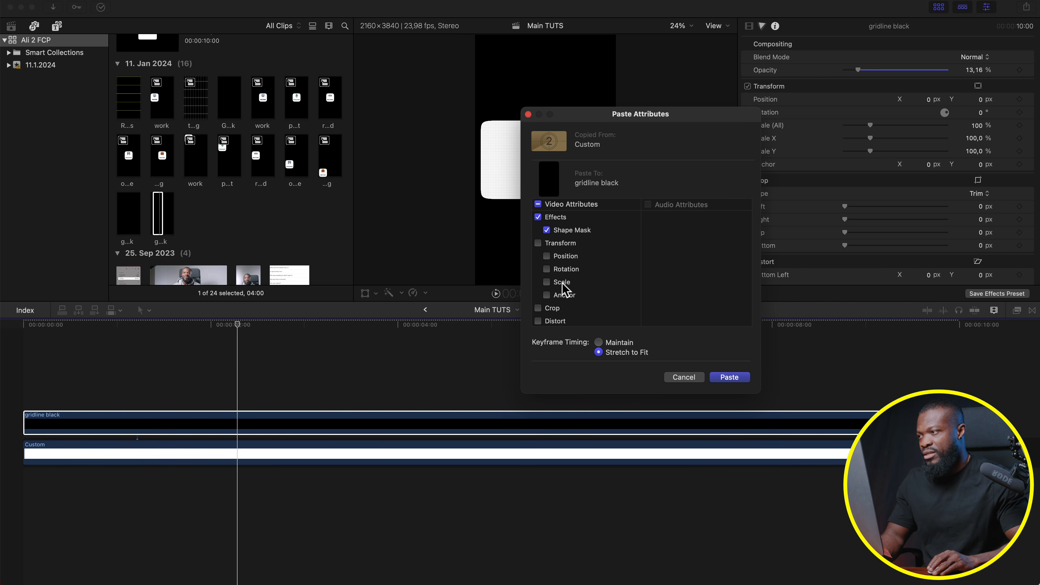
scroll(573, 269, down, 3)
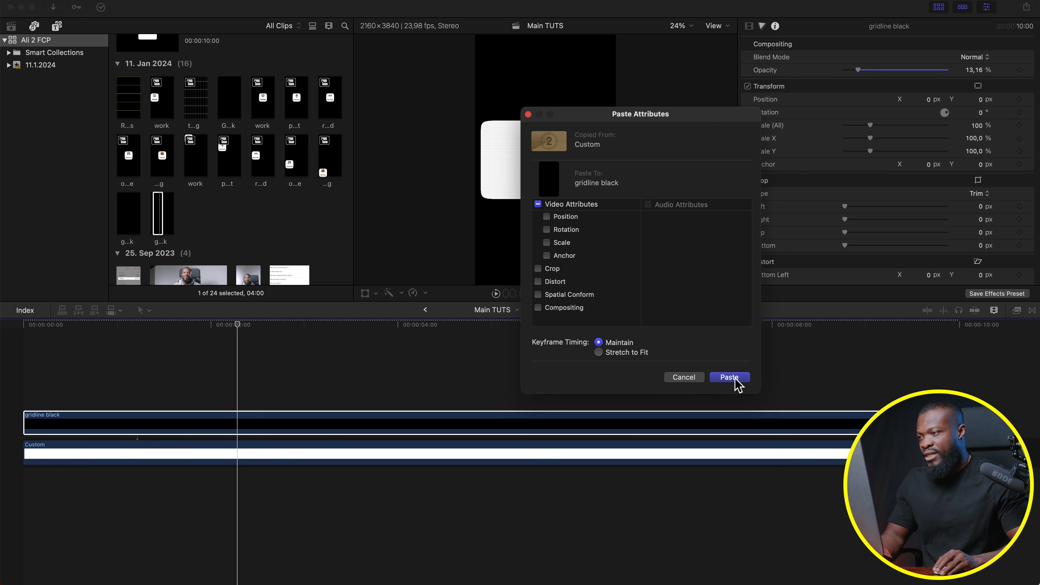
click(733, 377)
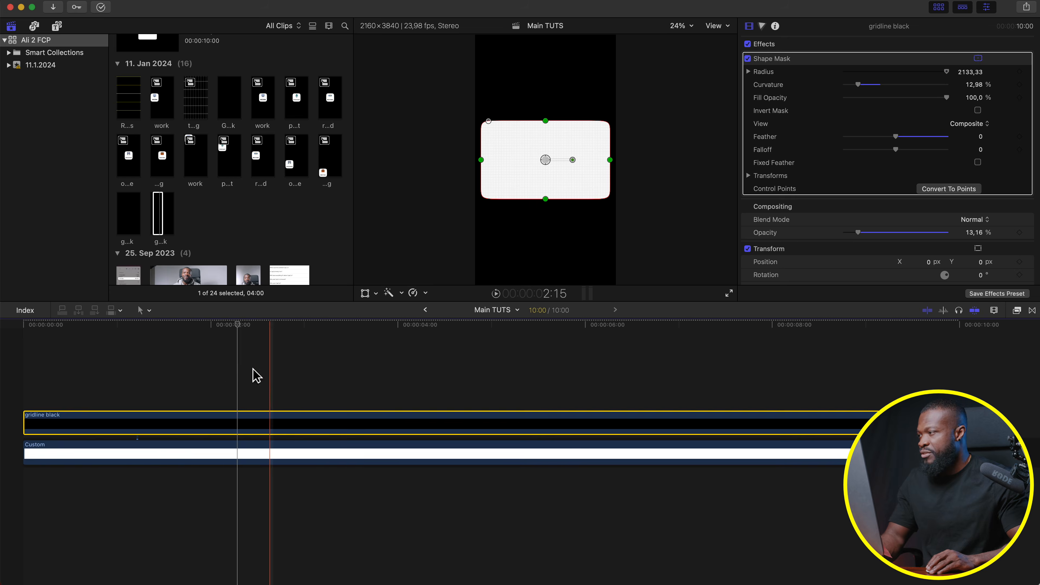
Step: Place the portrait photo P1377429IG above the gridline clip, starting at zero and extended to 10:00
click(195, 377)
scroll(311, 205, down, 5)
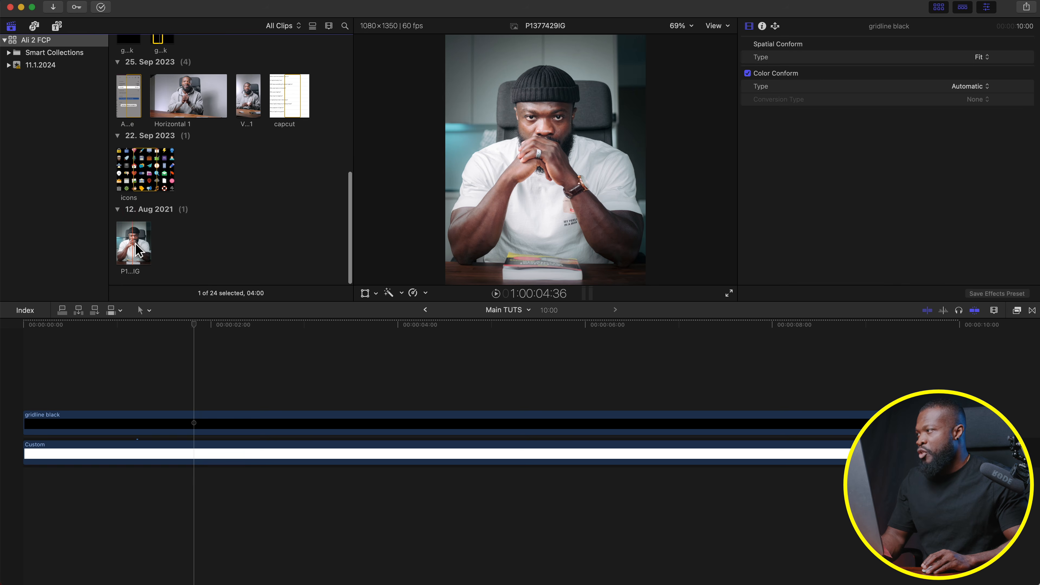
drag(137, 244, 35, 383)
drag(478, 393, 958, 394)
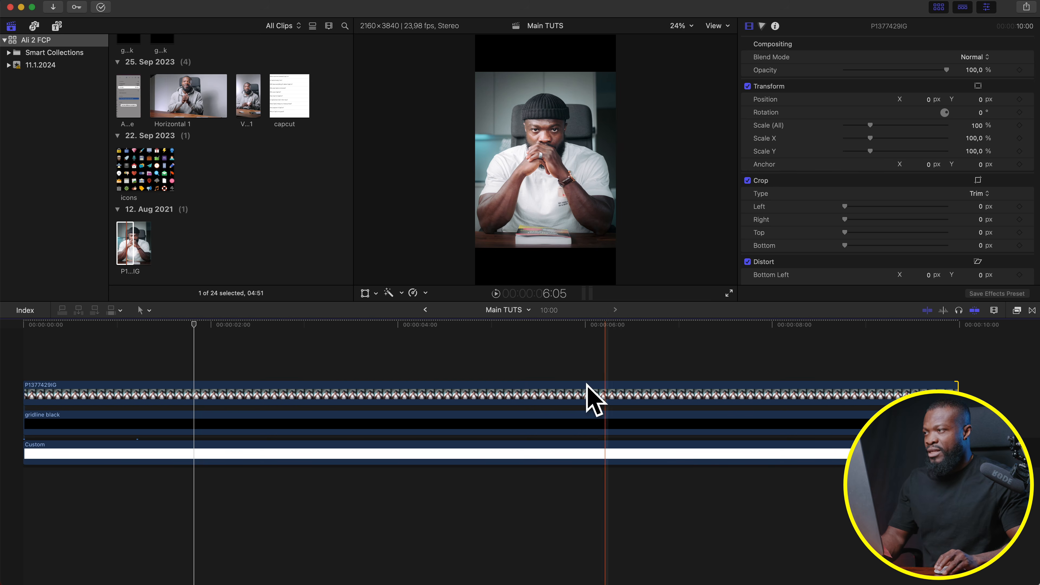
Step: Apply the Shape Mask effect to the portrait photo clip
click(357, 392)
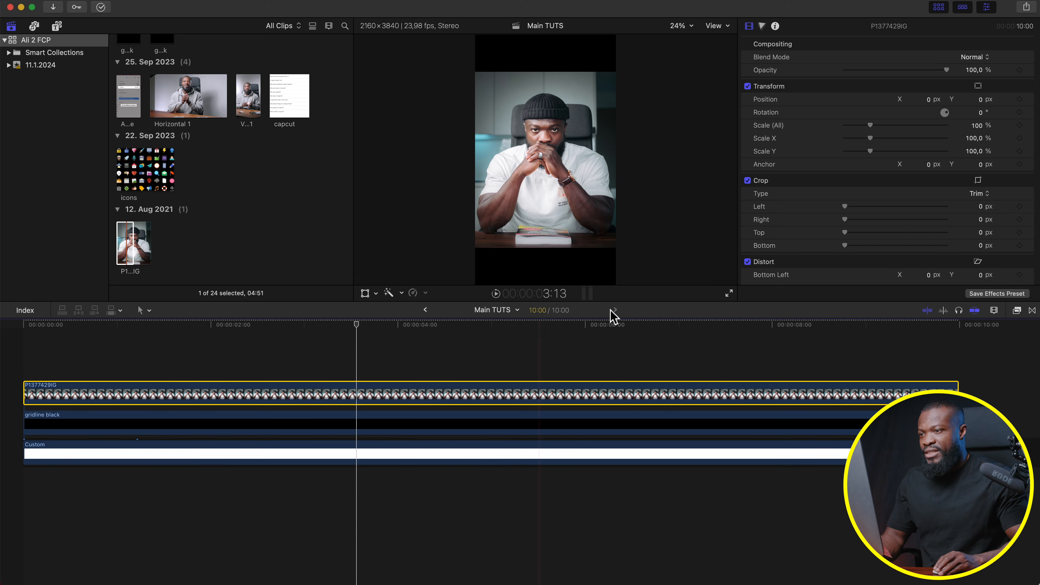
click(1019, 312)
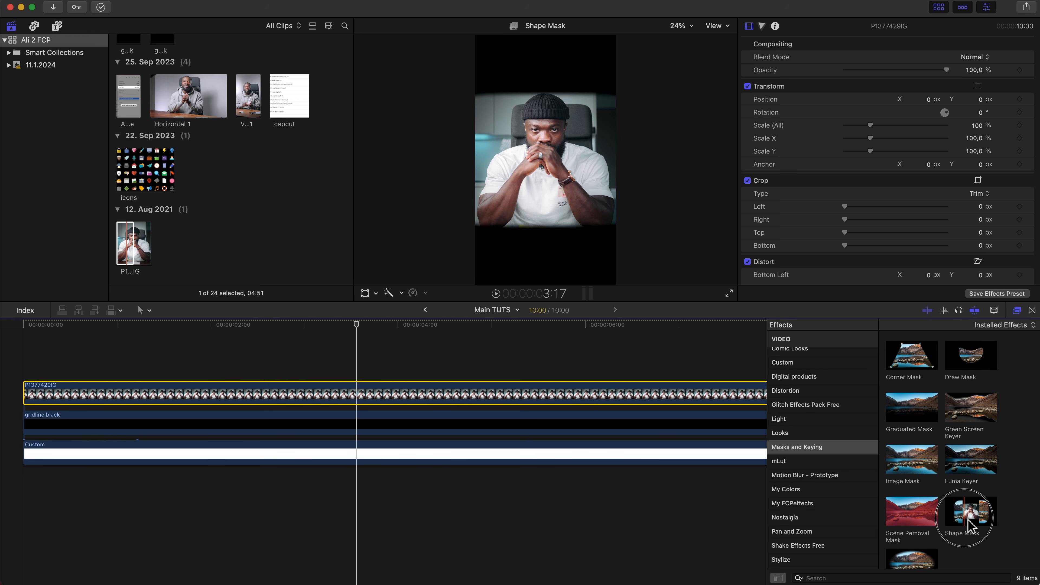
drag(970, 524, 524, 400)
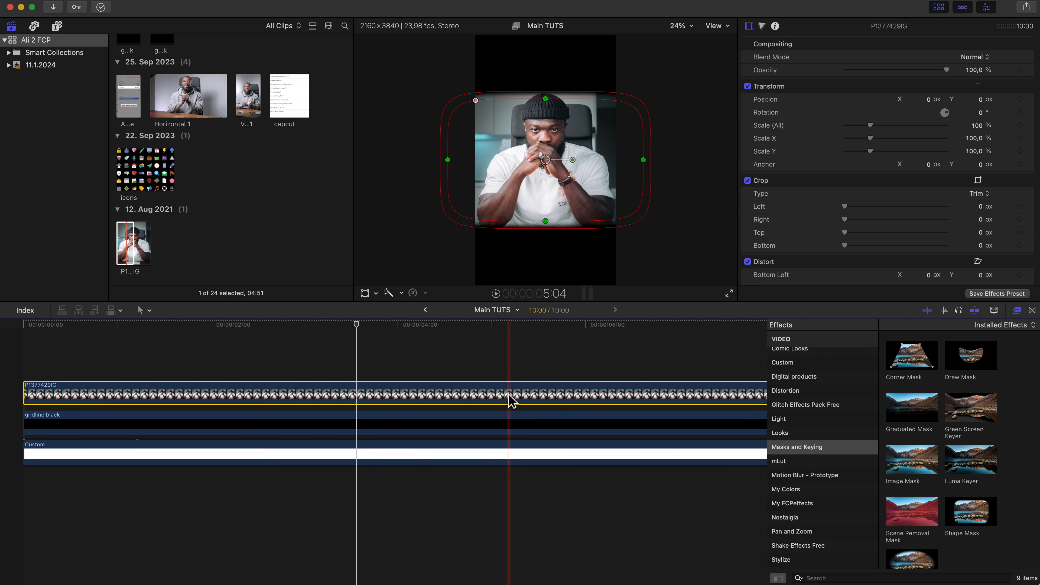
click(1019, 311)
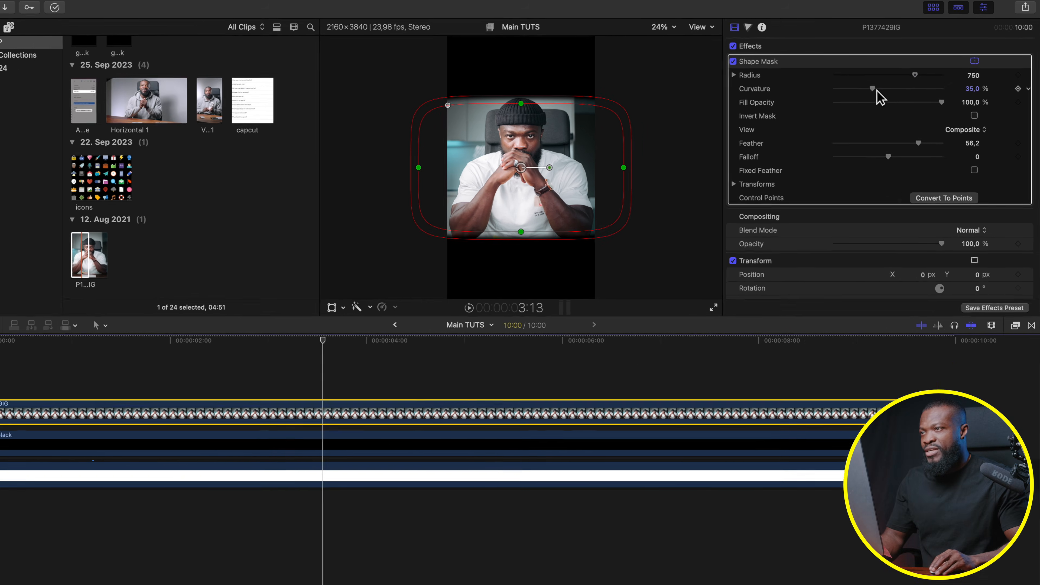
Step: Set the photo mask's curvature to 100% and its feather to 0
drag(880, 85, 1015, 84)
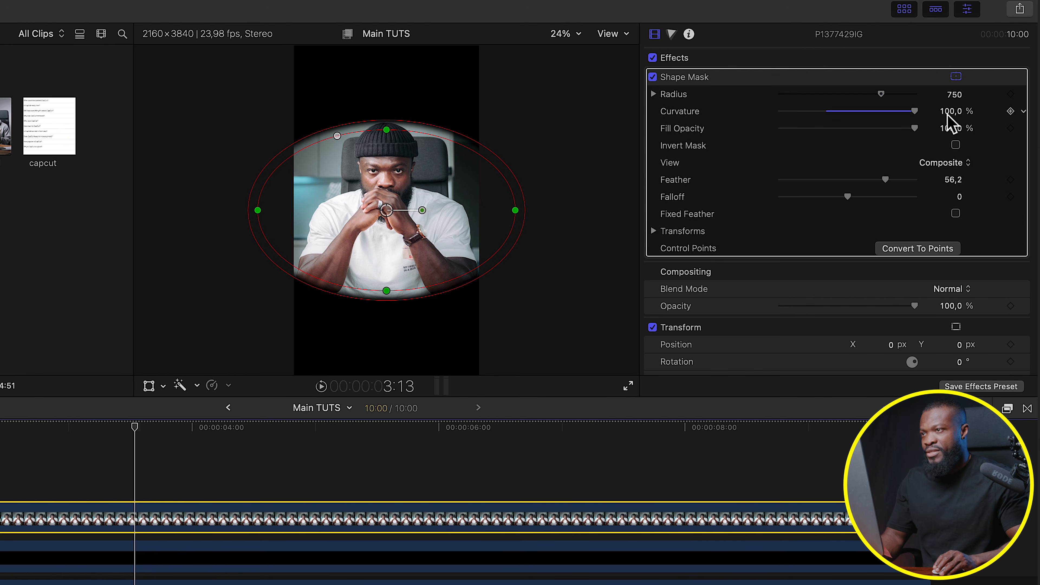
click(952, 180)
text(0)
key(Return)
Step: Resize the photo's mask to a near-circle about as wide as the frame and move it slightly down over the portrait
drag(259, 211, 311, 205)
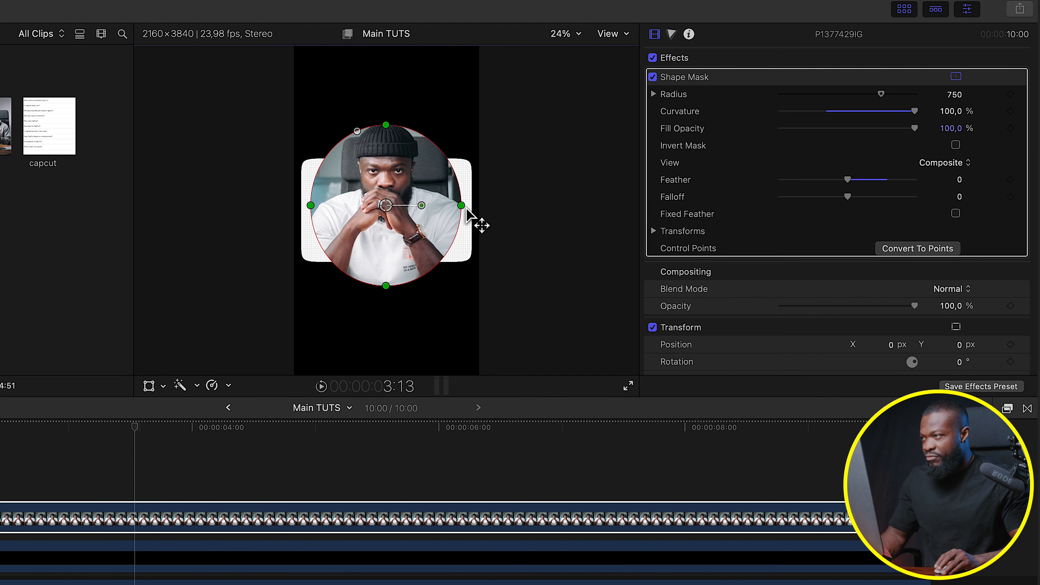
mouse_move(465, 208)
mouse_down()
mouse_move(489, 211)
mouse_move(475, 212)
mouse_move(482, 217)
mouse_up()
drag(389, 208, 390, 225)
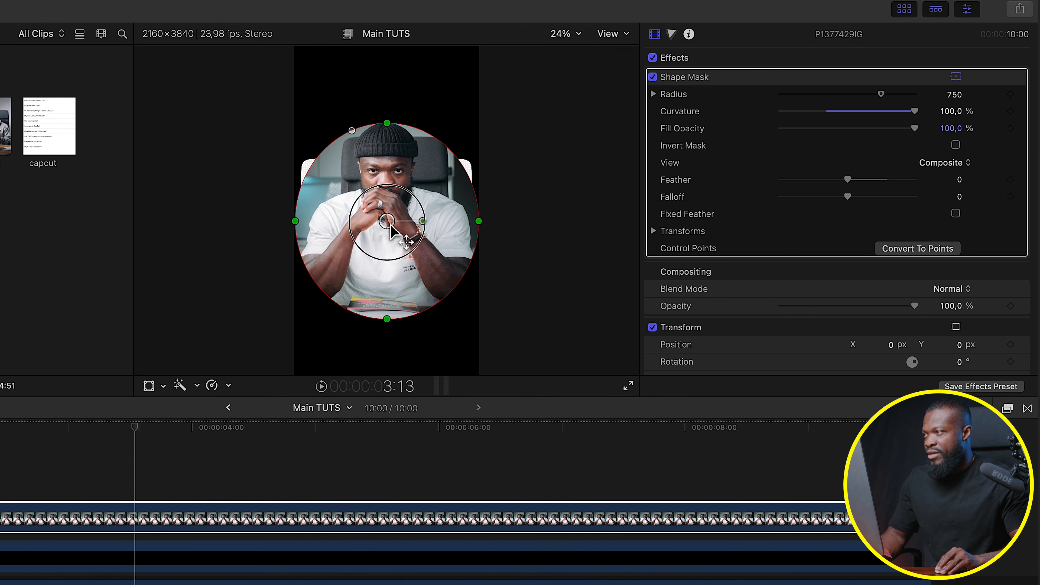
Step: Scale the portrait photo down and move it into the white card's upper-left corner, at about X -723, Y 334 px
click(957, 328)
scroll(819, 287, down, 4)
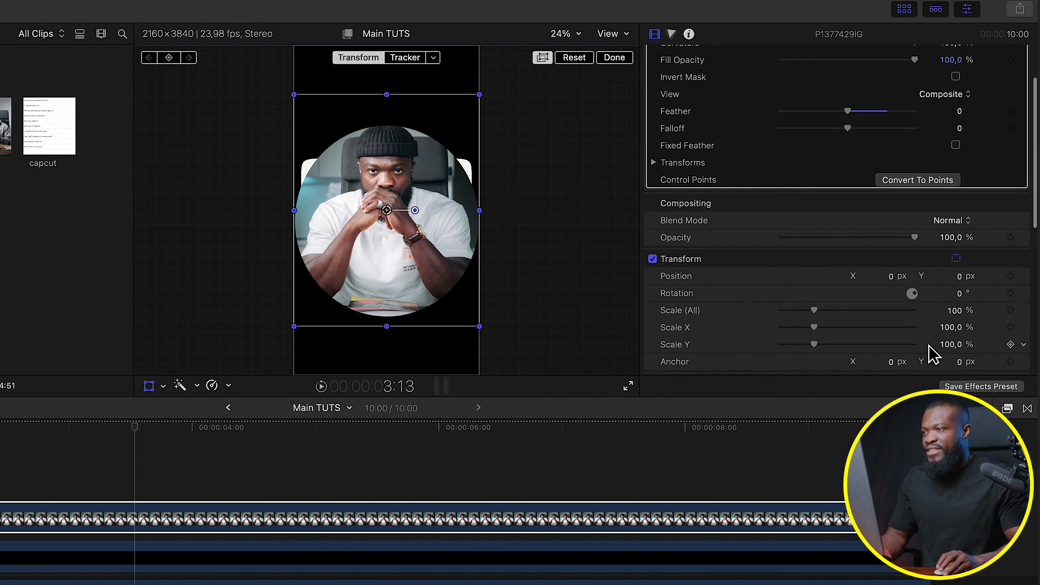
drag(815, 309, 787, 312)
drag(394, 232, 332, 196)
click(626, 61)
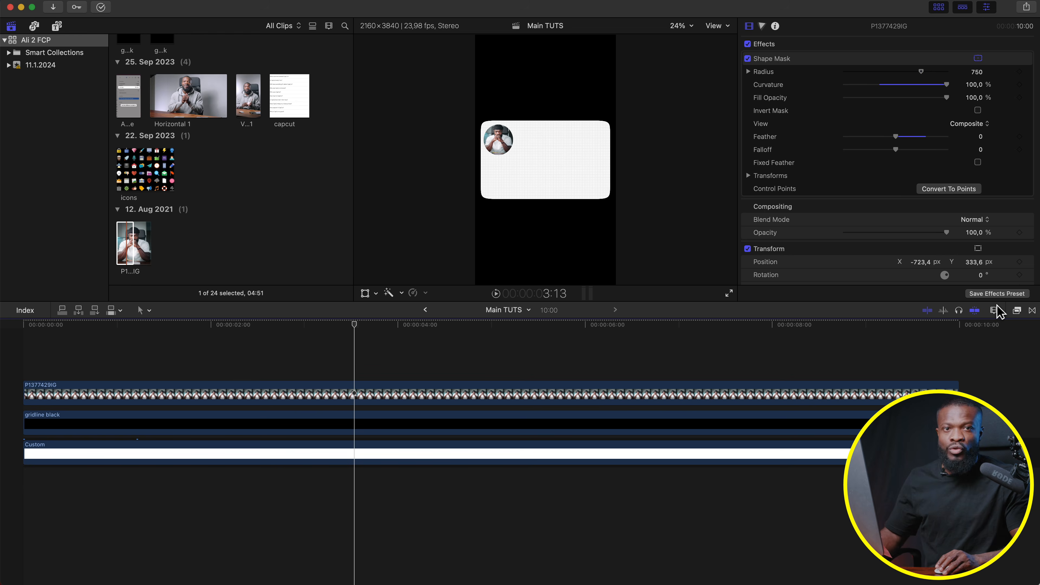
Step: Apply the Stylize effect Drop Shadow to the portrait photo clip
click(1017, 311)
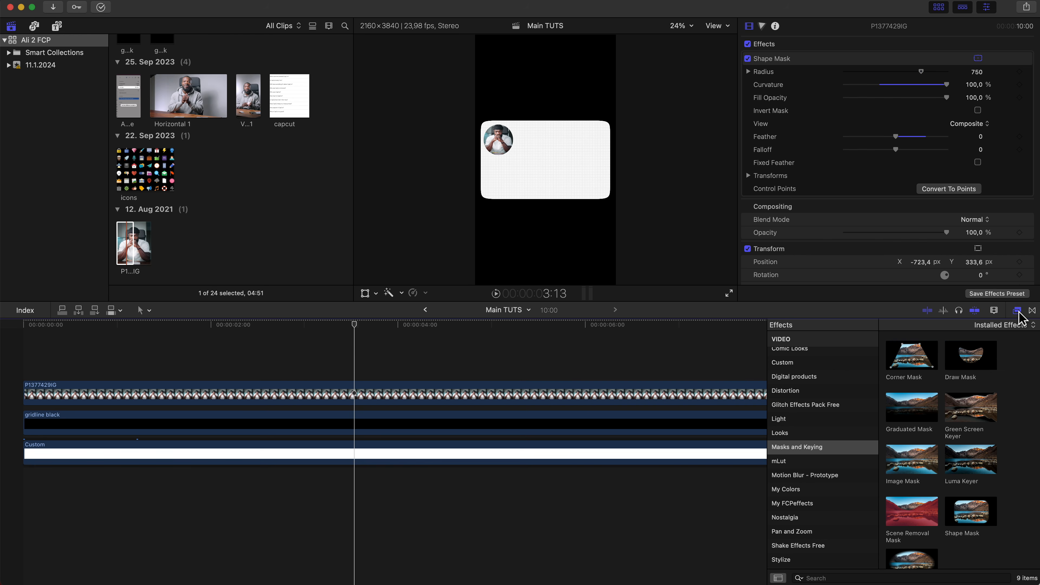
scroll(789, 434, down, 5)
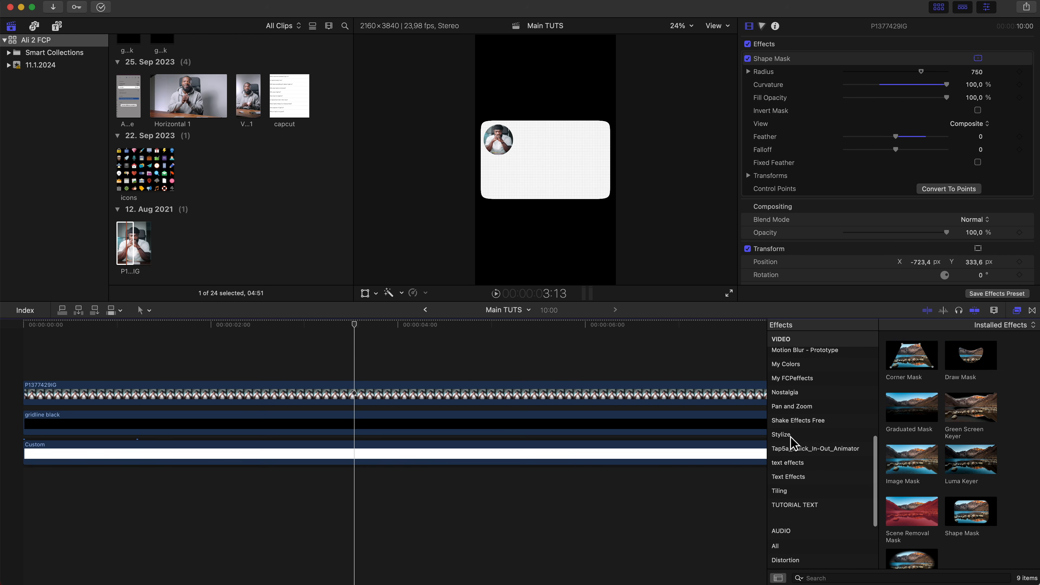
click(790, 438)
scroll(913, 459, down, 5)
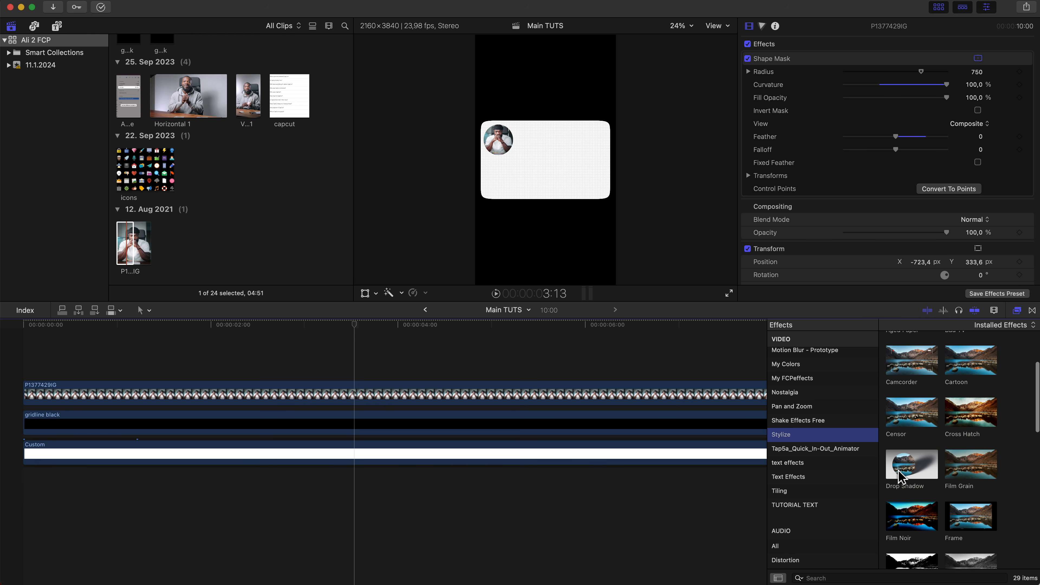
drag(917, 477, 370, 397)
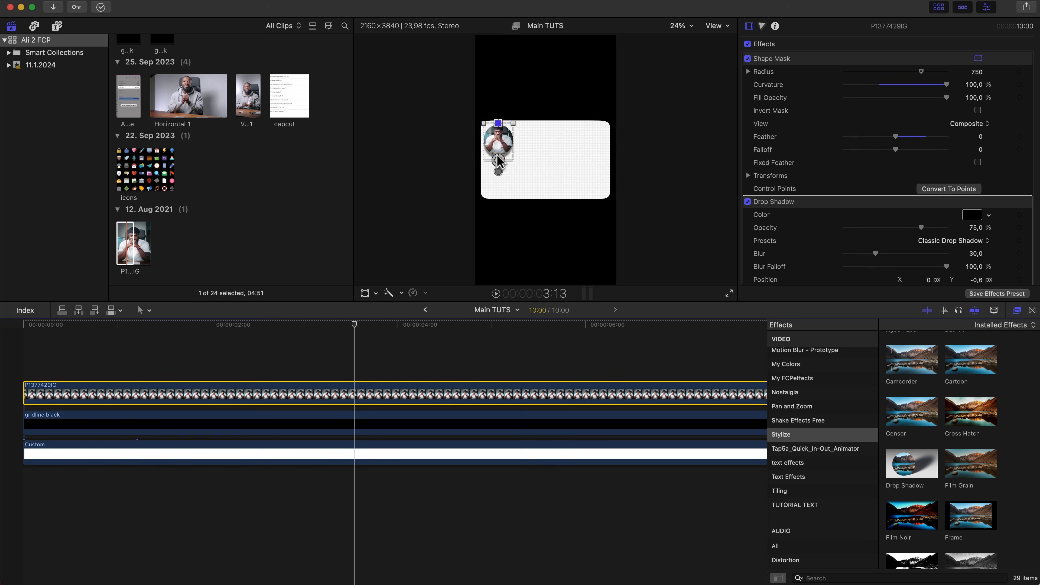
Step: Shift the portrait's drop shadow closer and slightly to the right, to about X 0.05, Y -0.55 px
click(681, 26)
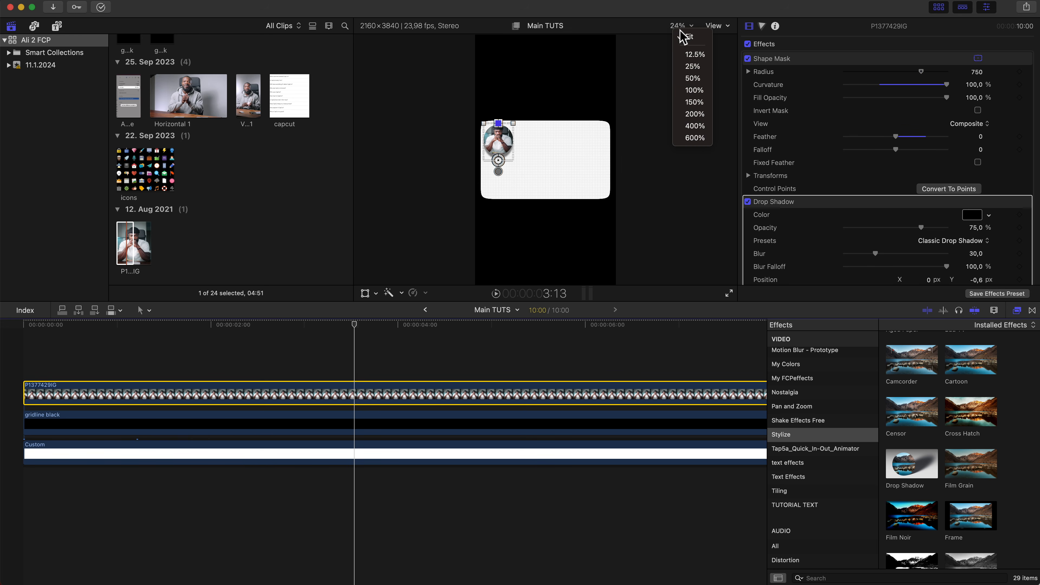
click(694, 90)
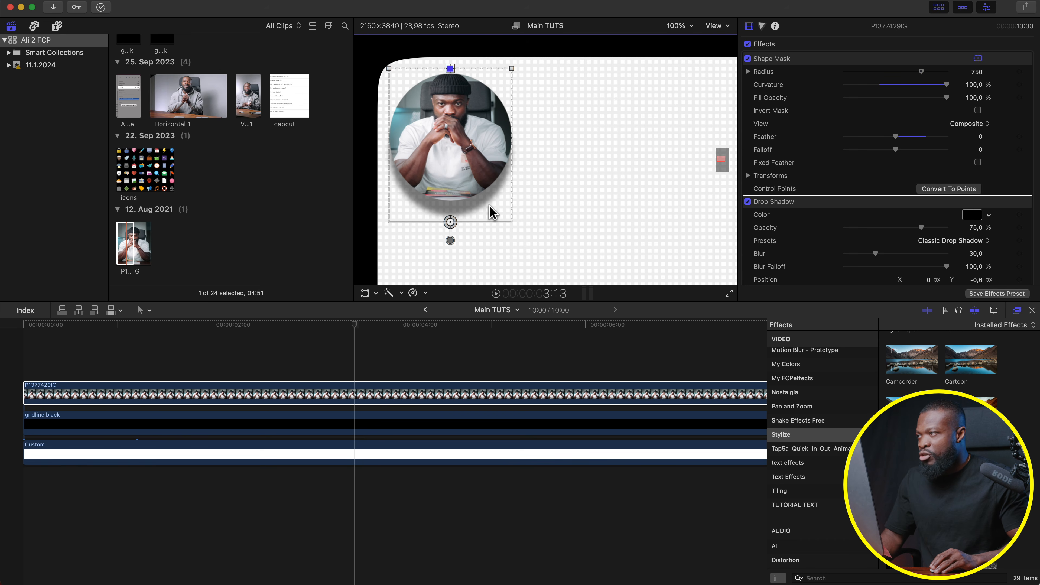
drag(485, 202, 496, 197)
click(683, 28)
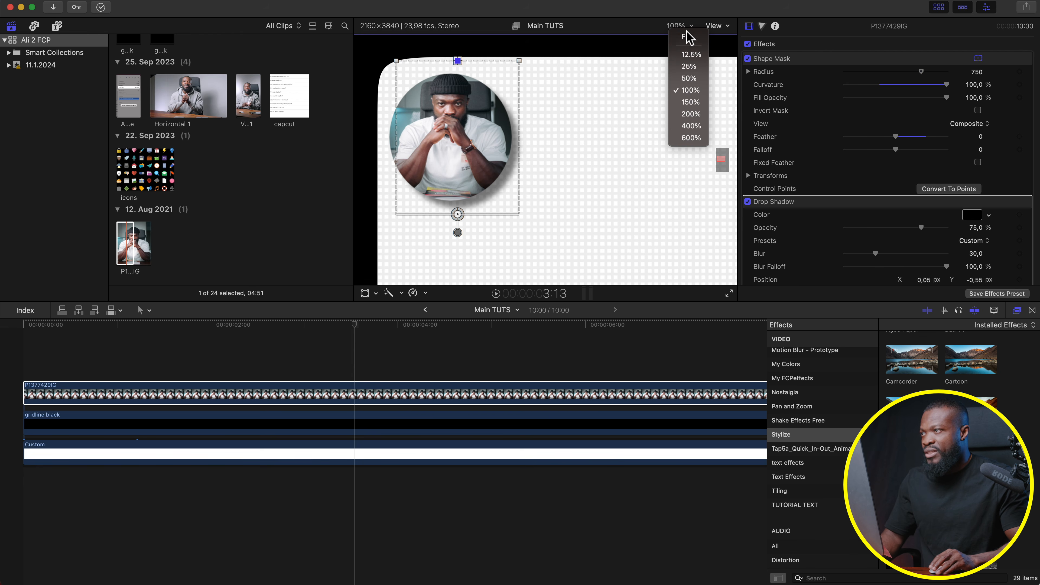
click(686, 37)
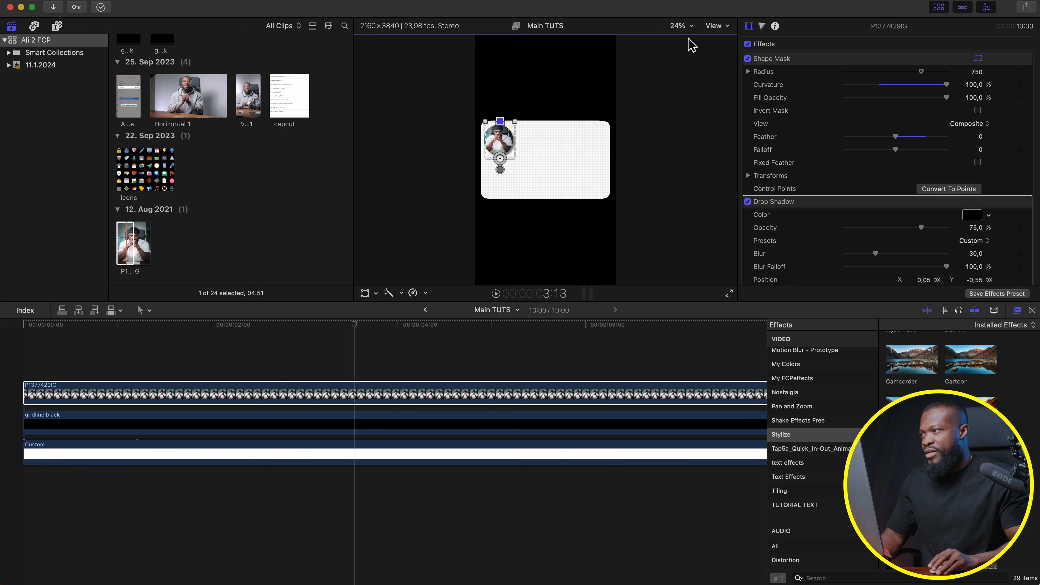
Step: Add a Basic Title above the portrait clip, starting at zero on the timeline
click(146, 371)
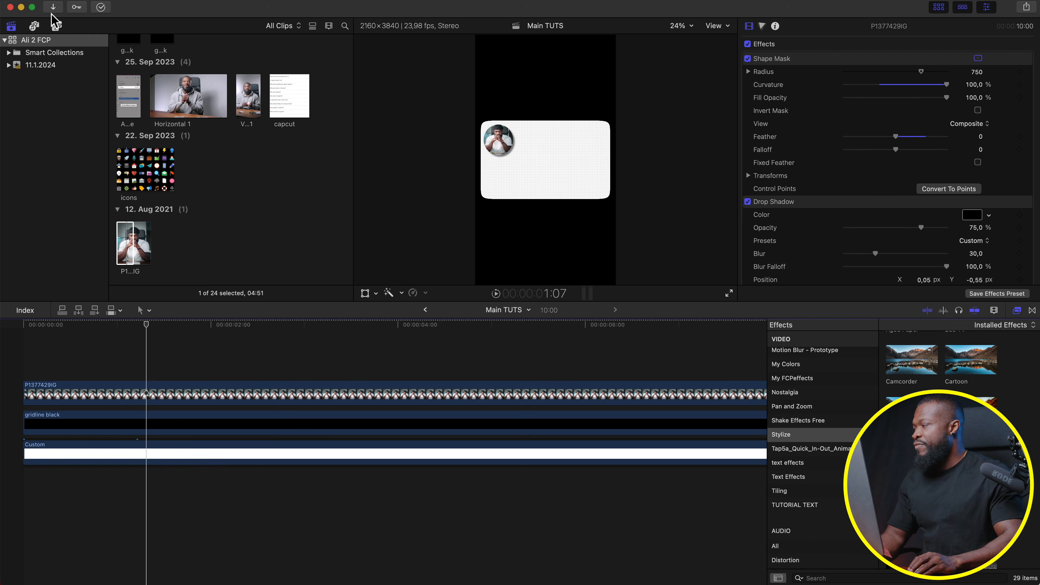
click(57, 26)
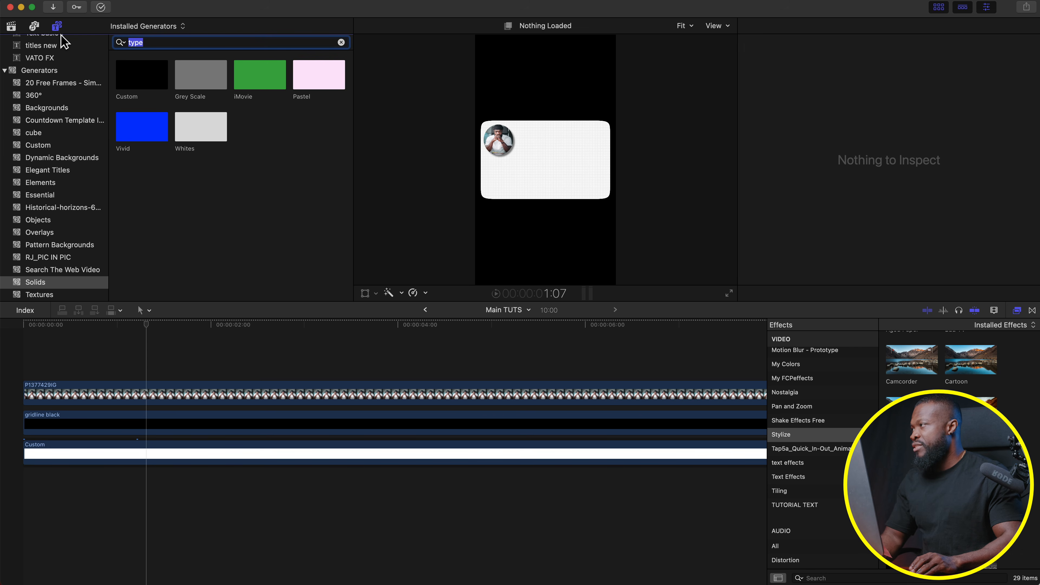
scroll(67, 82, up, 15)
click(53, 40)
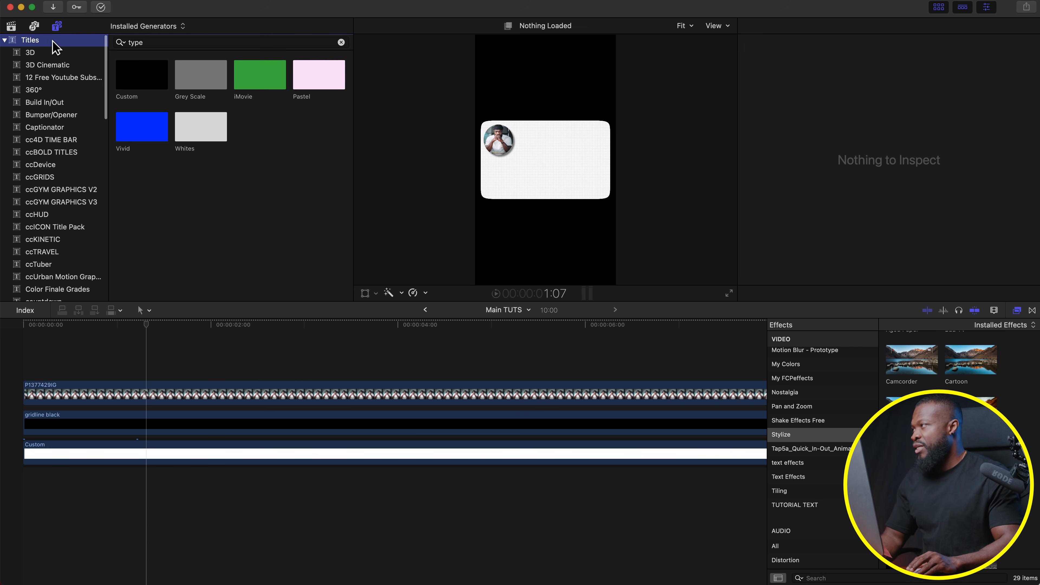
scroll(266, 221, down, 8)
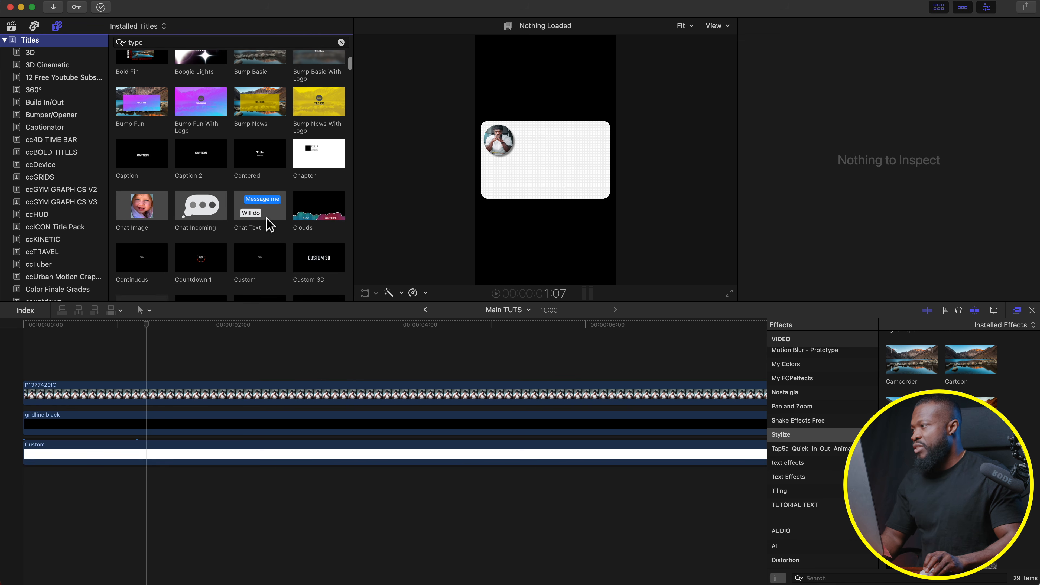
scroll(266, 224, up, 5)
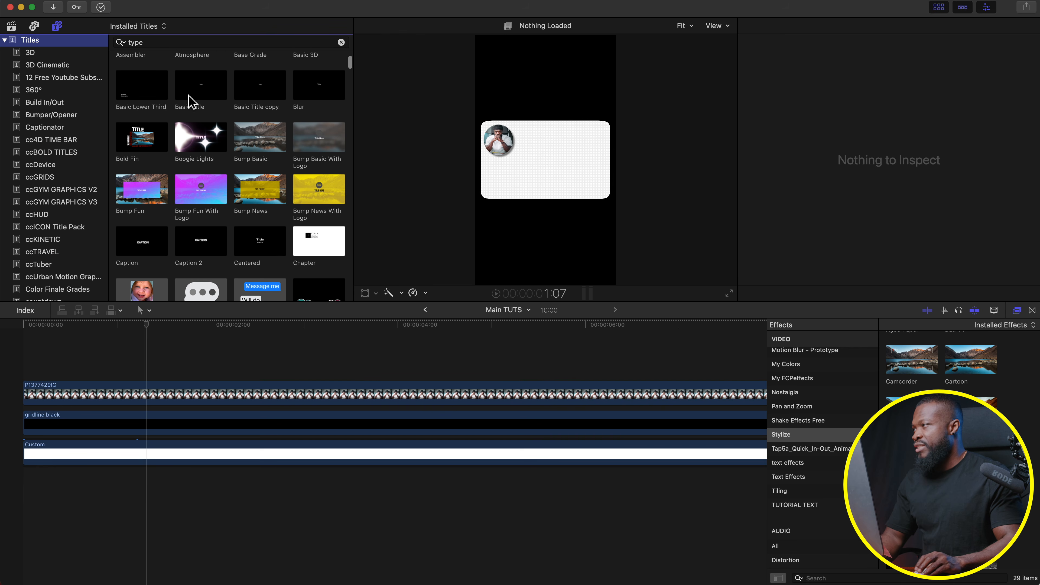
drag(193, 90, 31, 361)
click(1017, 310)
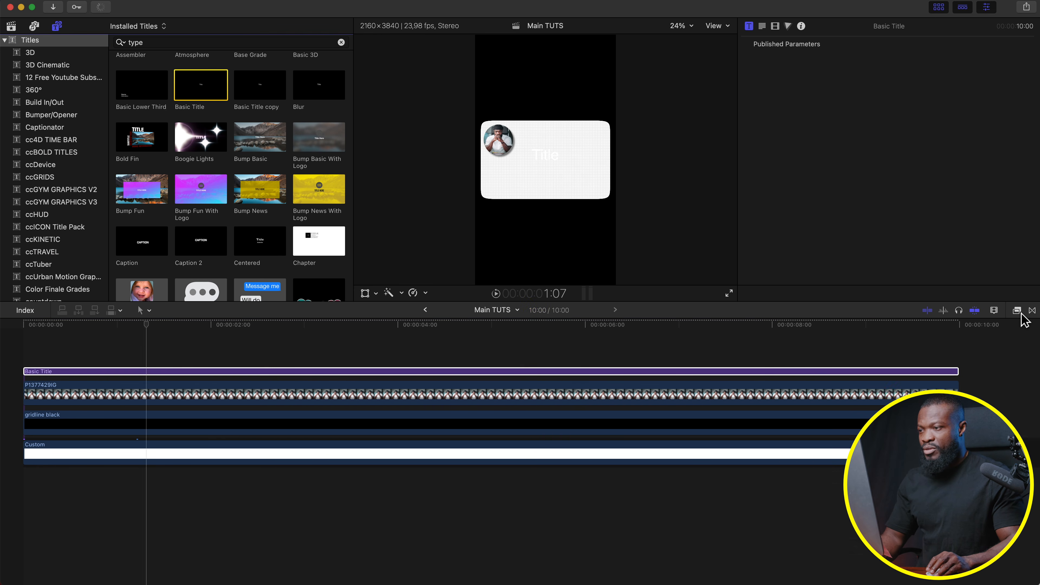
Step: Set the Basic Title's face colour to Black and replace its text with the creator's display name in capitals
click(390, 351)
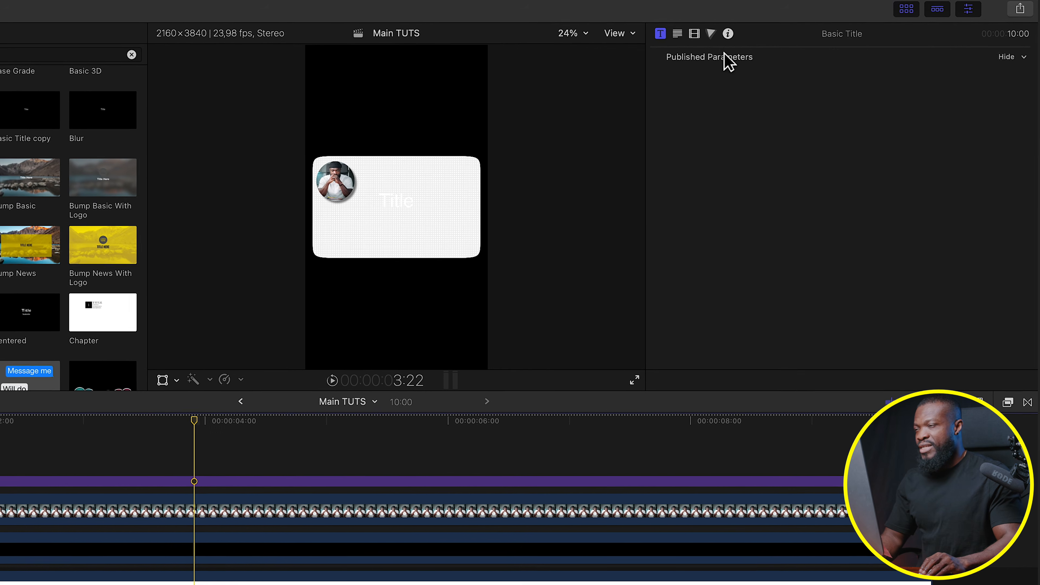
click(678, 39)
scroll(878, 290, down, 15)
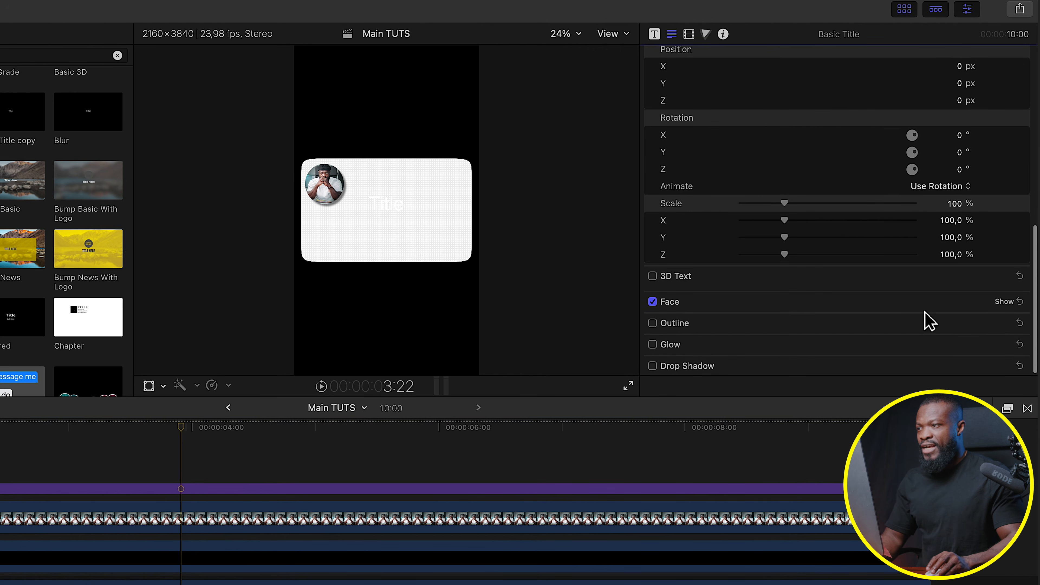
click(1005, 305)
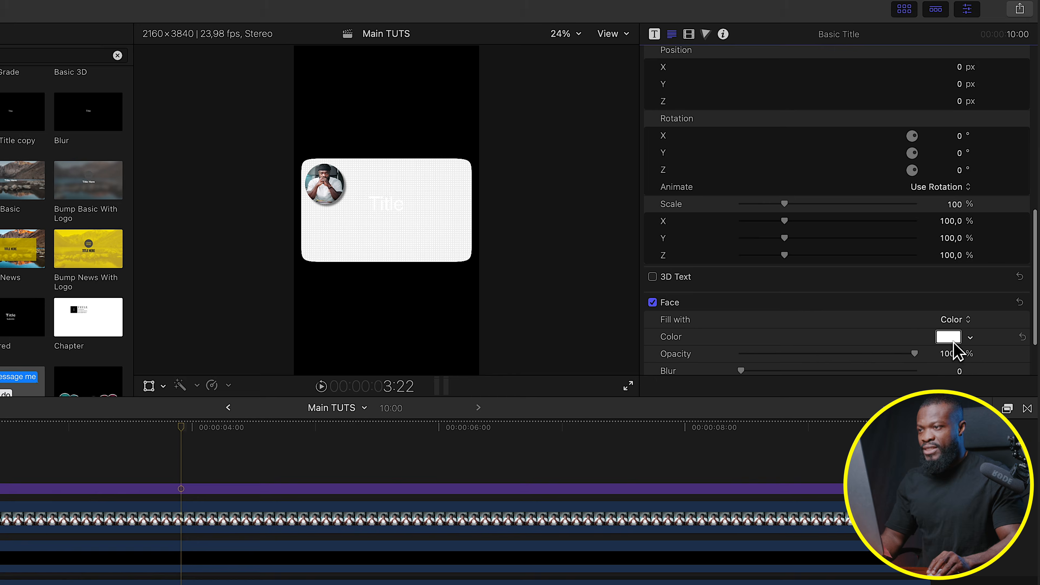
click(948, 338)
click(731, 217)
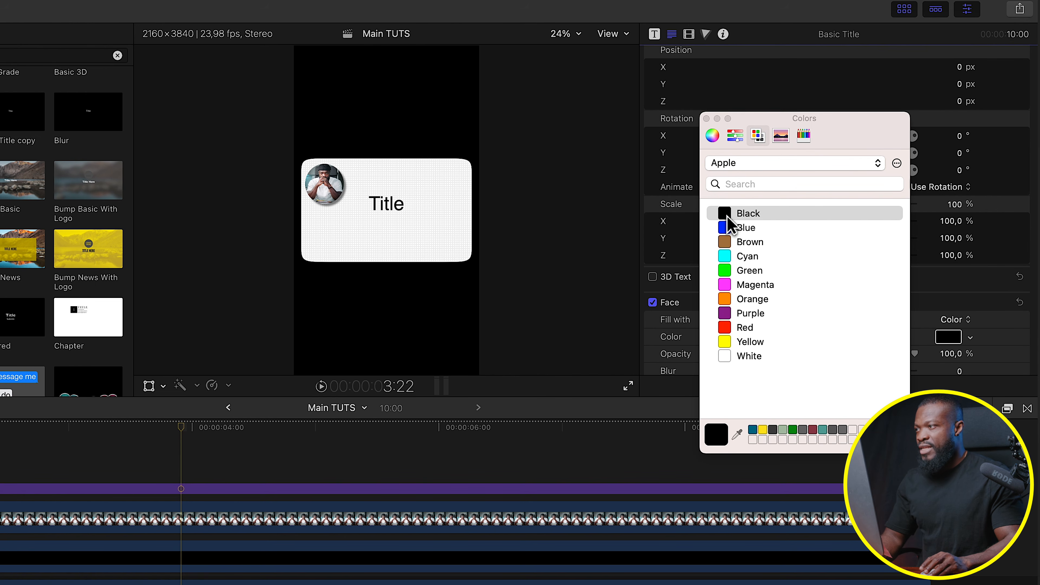
click(707, 118)
scroll(765, 139, up, 10)
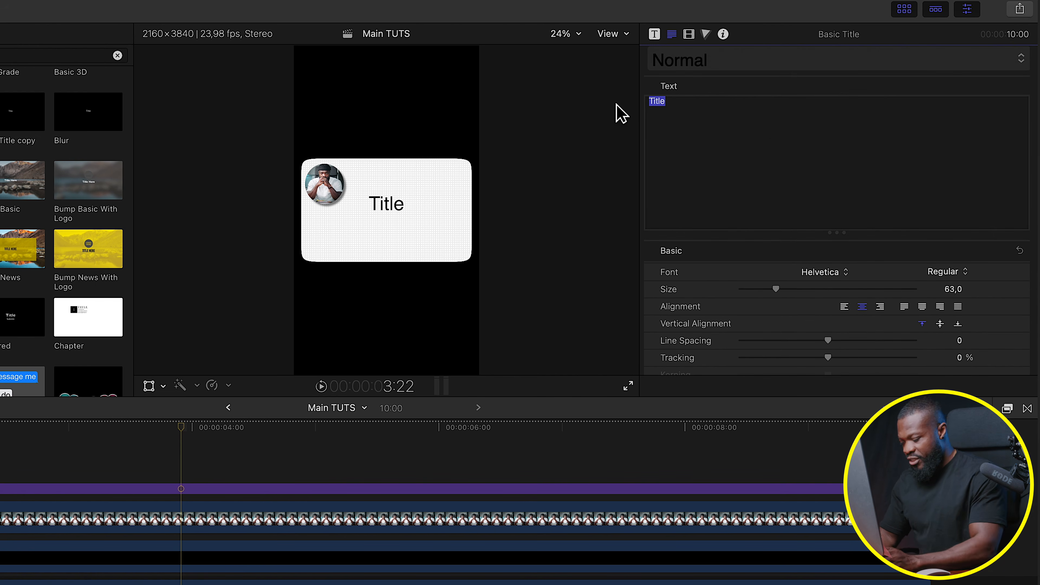
text(REAL JOEY)
Step: Set the name title's font to Montserrat Bold and place it on the card just right of the portrait
click(820, 274)
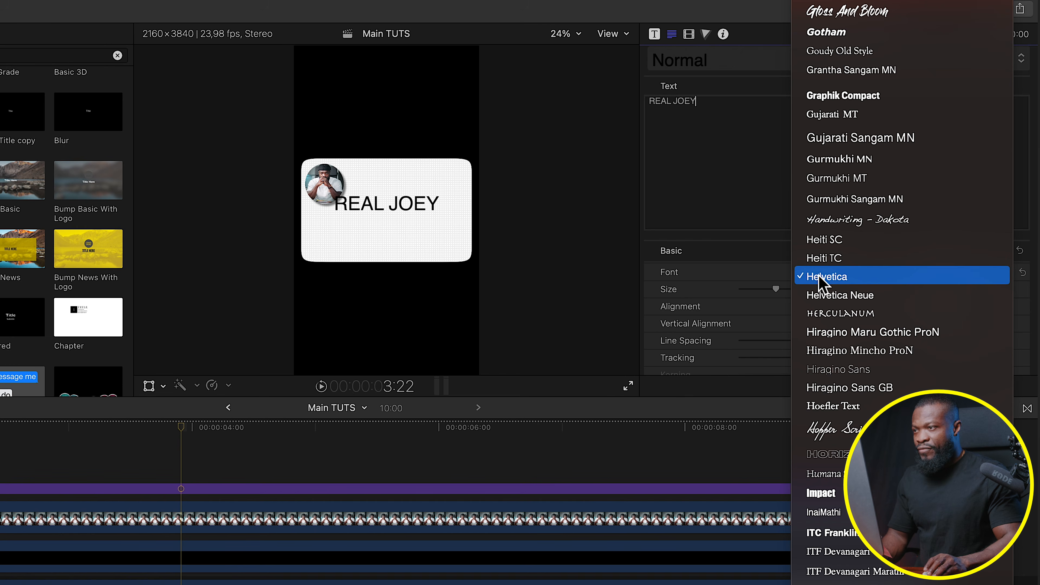
text(mont)
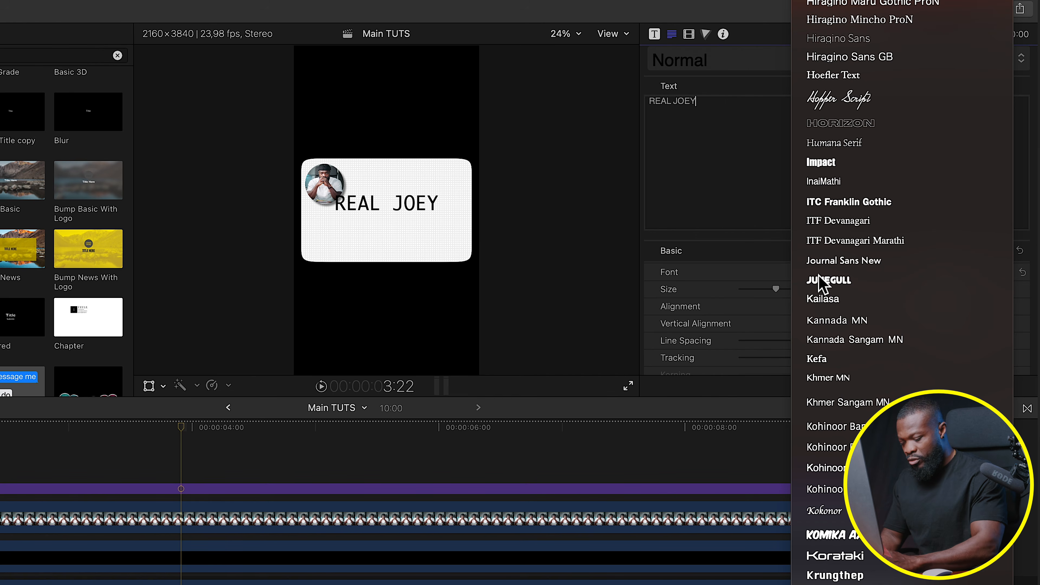
key(Return)
click(951, 273)
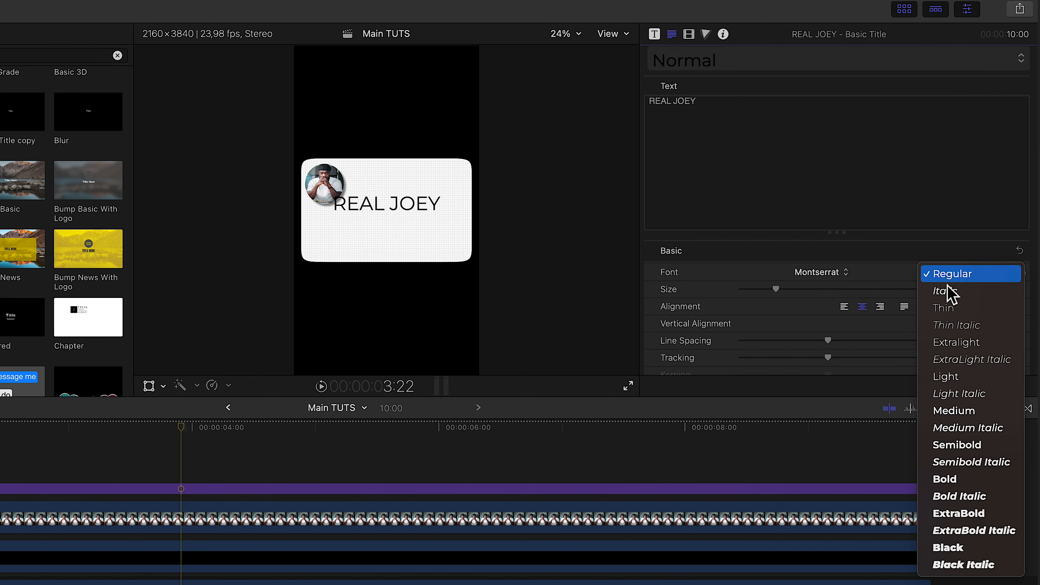
click(963, 487)
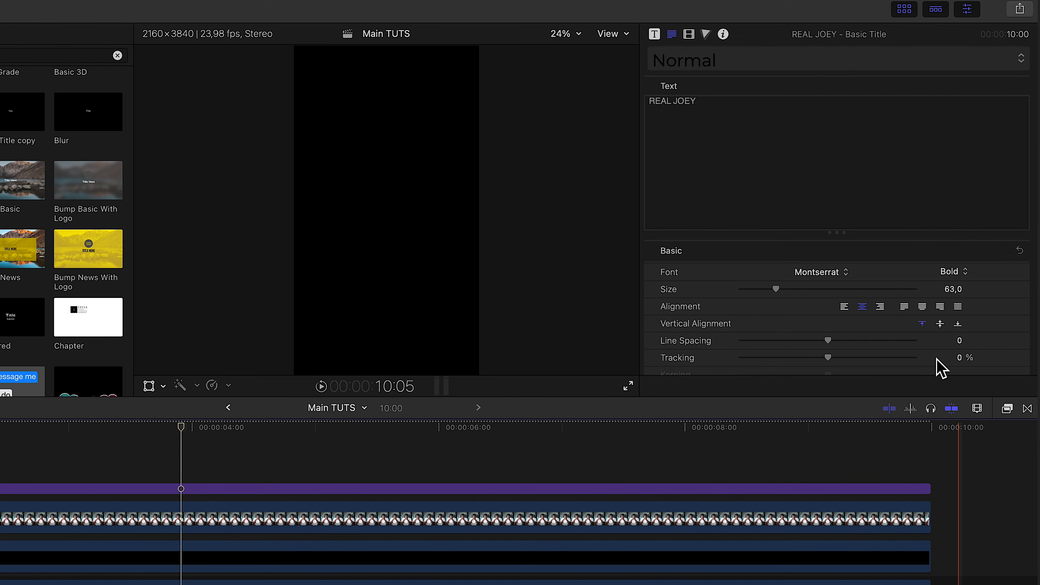
drag(421, 206, 436, 193)
drag(439, 185, 439, 183)
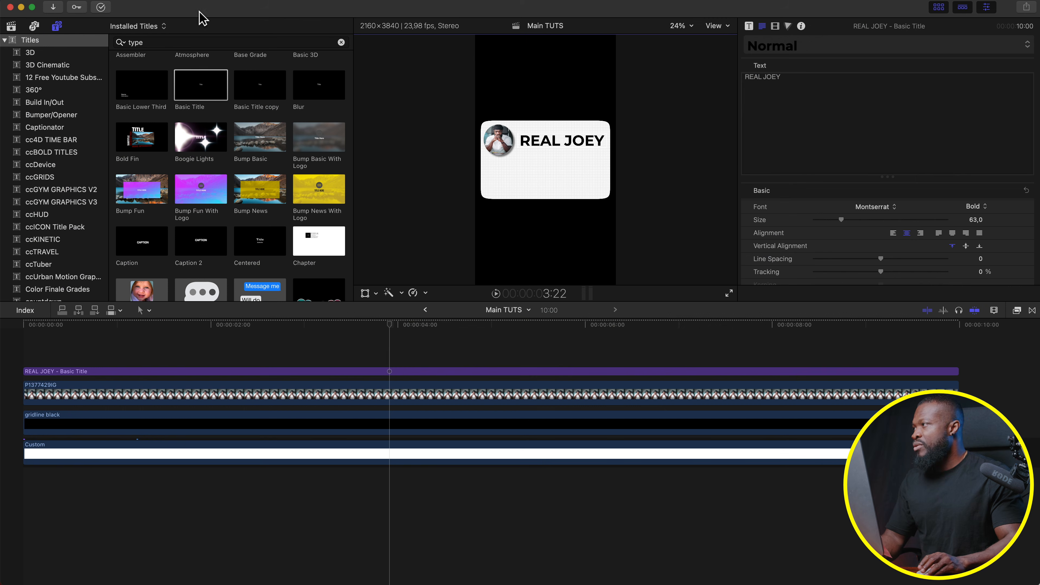
Step: Find the Typewriter title, place it above the name title starting at zero, and extend it to 10:00
click(177, 44)
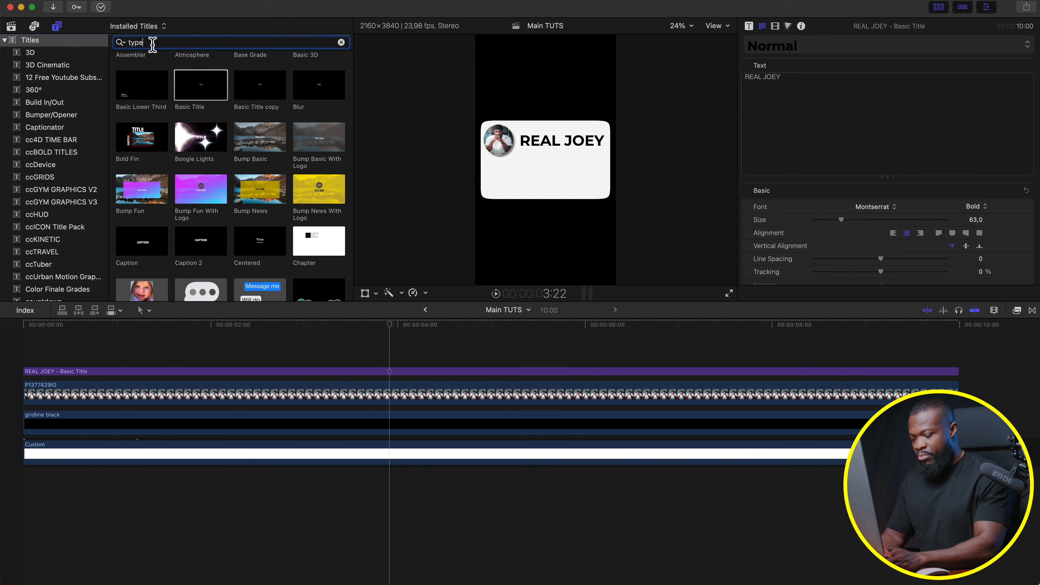
text(w)
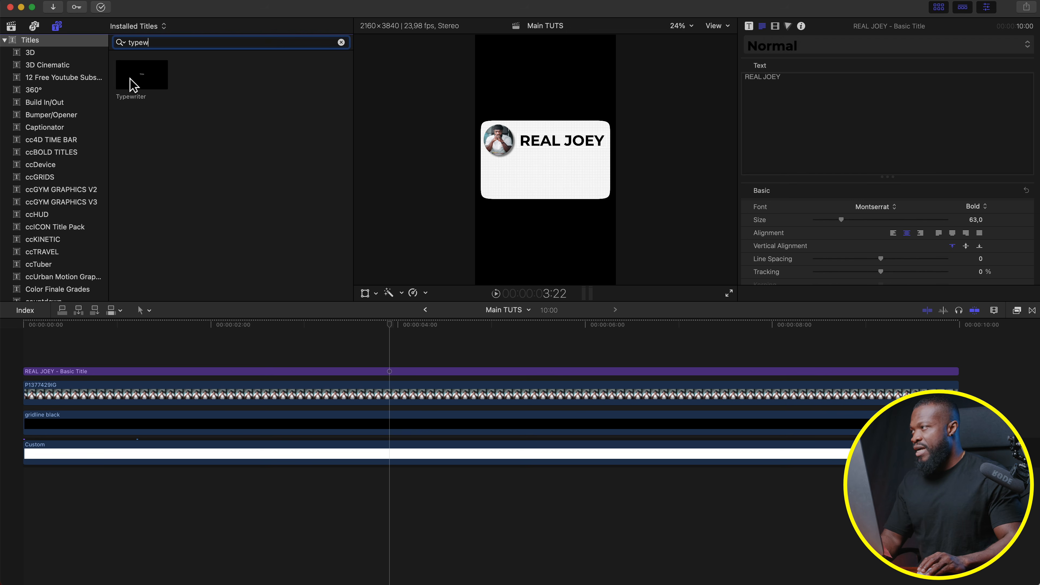
drag(131, 84, 32, 350)
drag(490, 358, 952, 369)
click(448, 359)
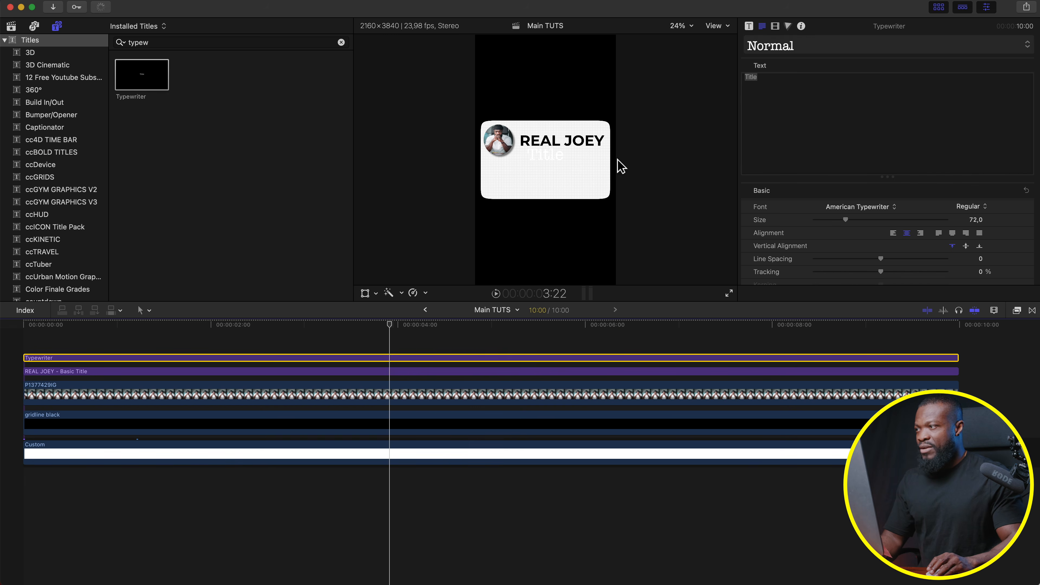
Step: Set the Typewriter title's face colour to Black
scroll(817, 248, down, 10)
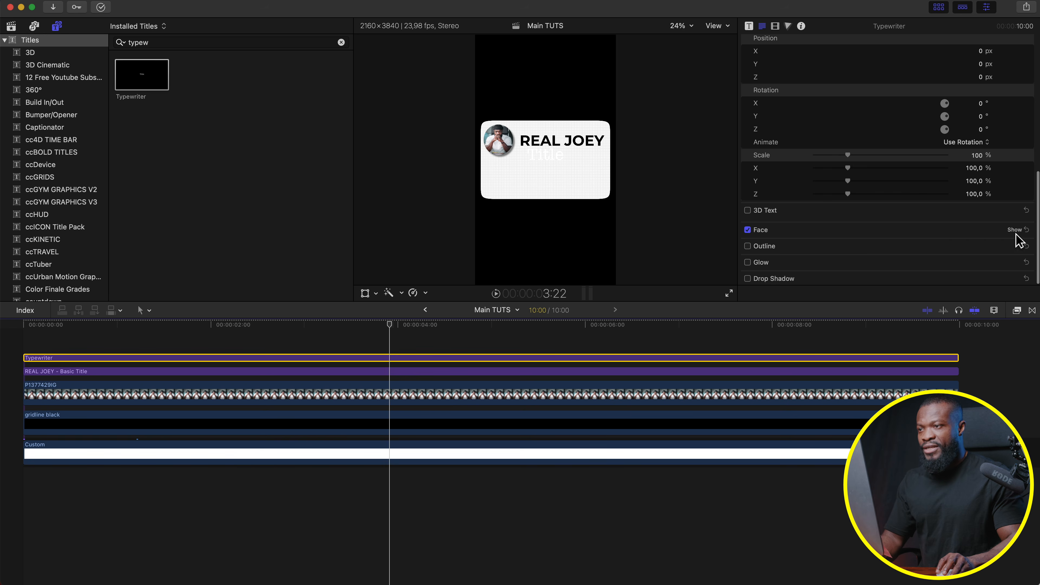
click(1016, 234)
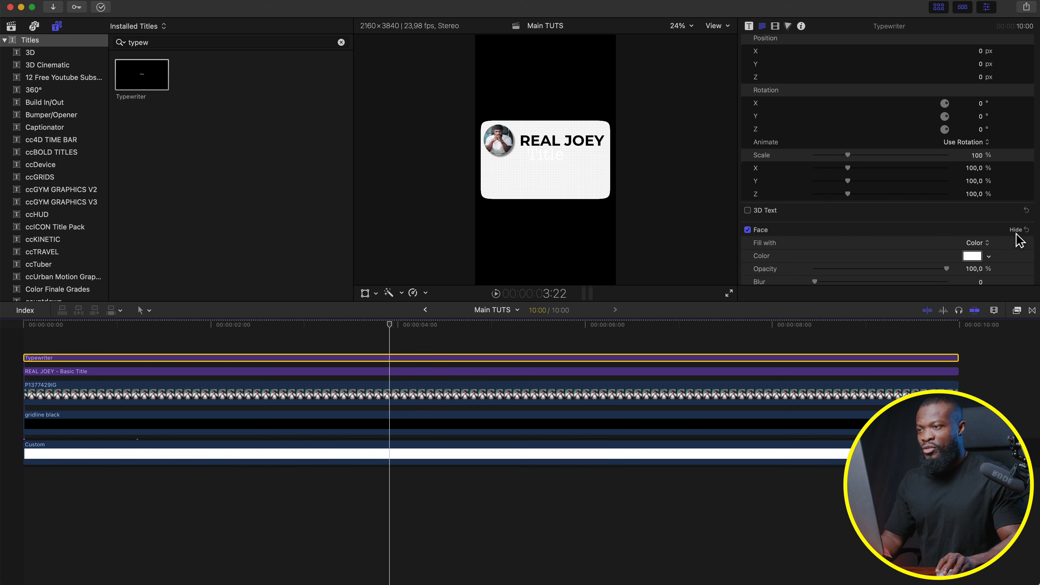
click(974, 256)
click(804, 166)
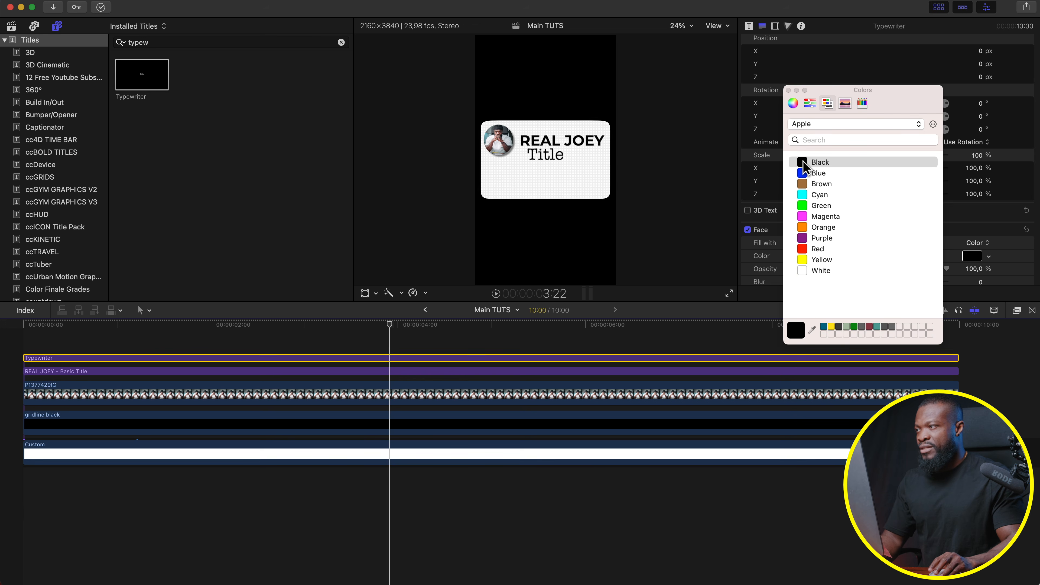
click(788, 90)
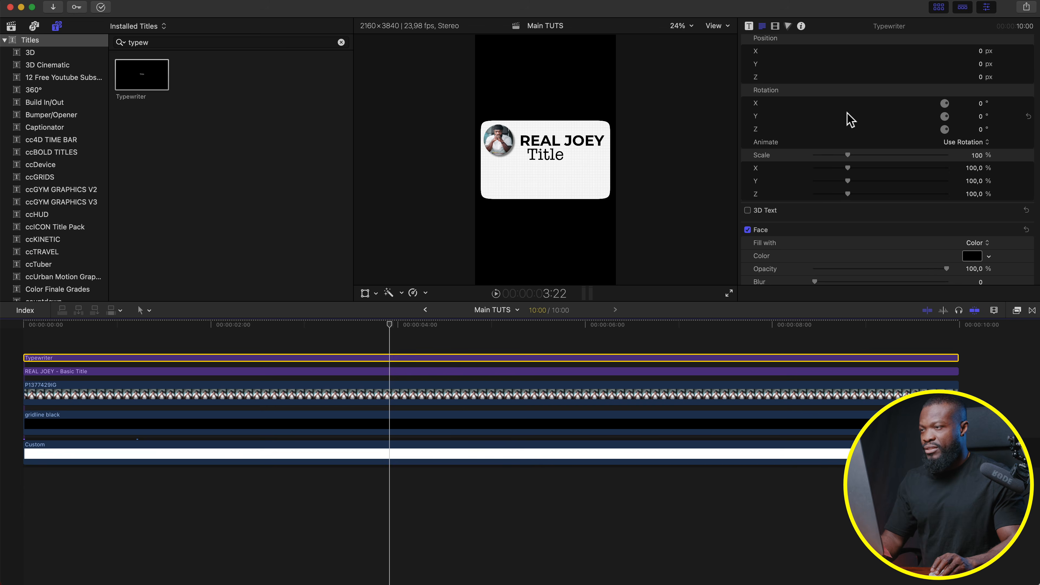
Step: Replace the Typewriter title's text with the definition beginning "Productivity is a measure of economic performance" and ending "used to produce those goods and services."
scroll(847, 114, up, 10)
click(843, 116)
key(super+a)
text(Productivity is a measure of economic performance that compares the amount of goods and services produced (output) with the amount of inputs used to produce those goods and services.)
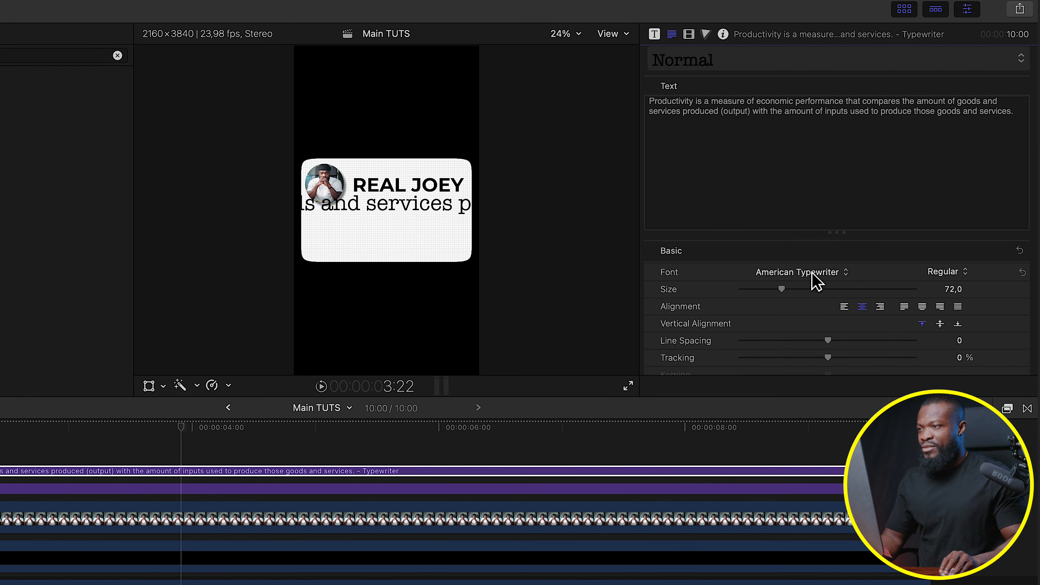
Step: Set the Typewriter paragraph's font to Montserrat Regular and reduce its size to 34
click(802, 273)
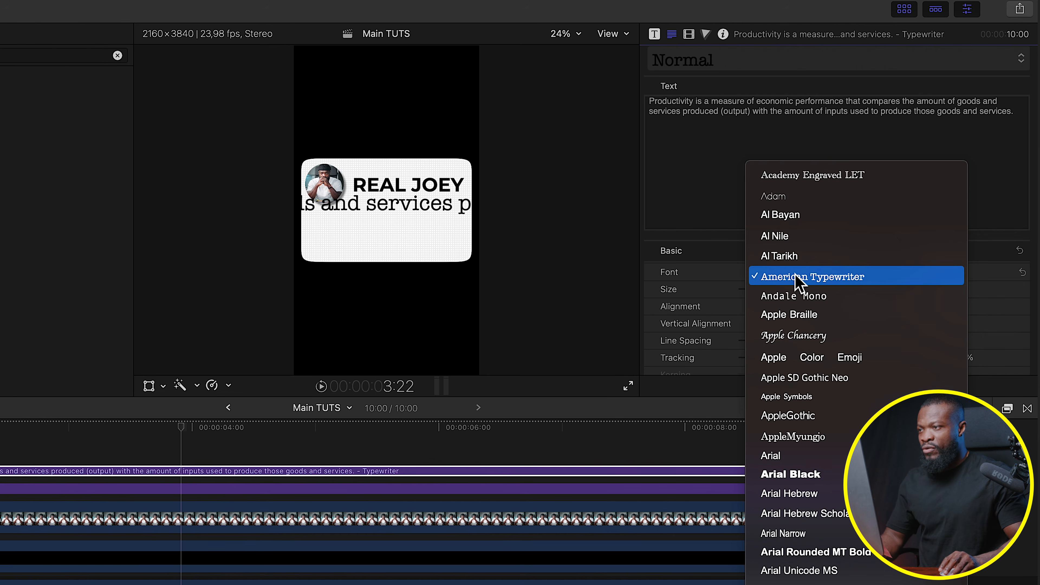
scroll(796, 277, down, 20)
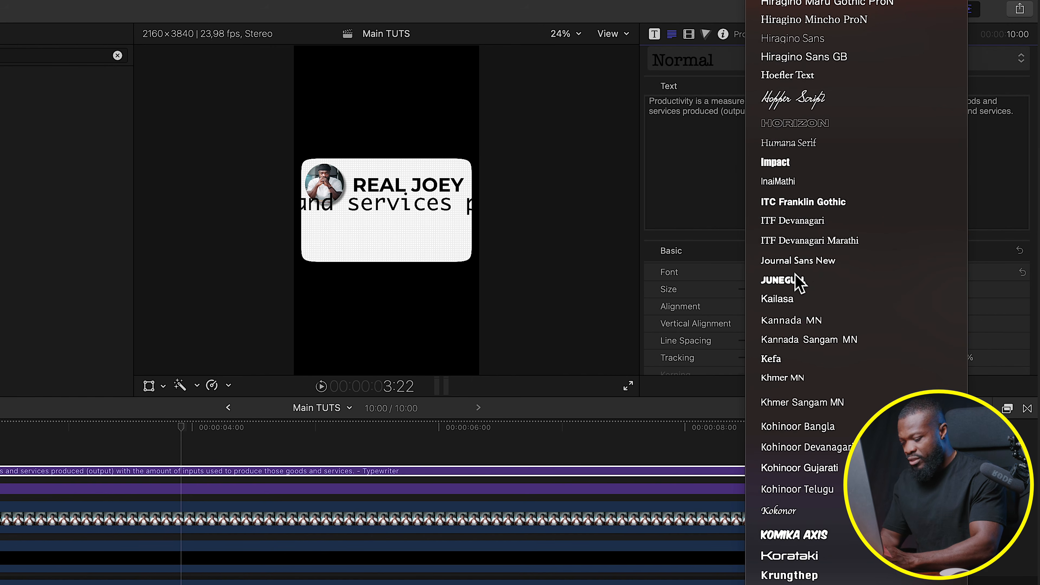
click(797, 278)
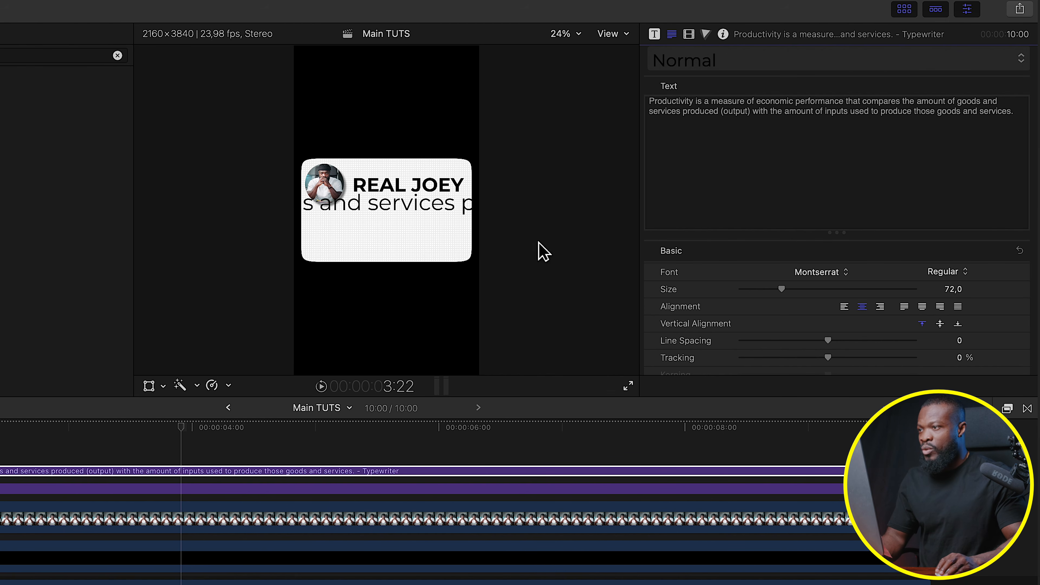
drag(781, 290, 763, 290)
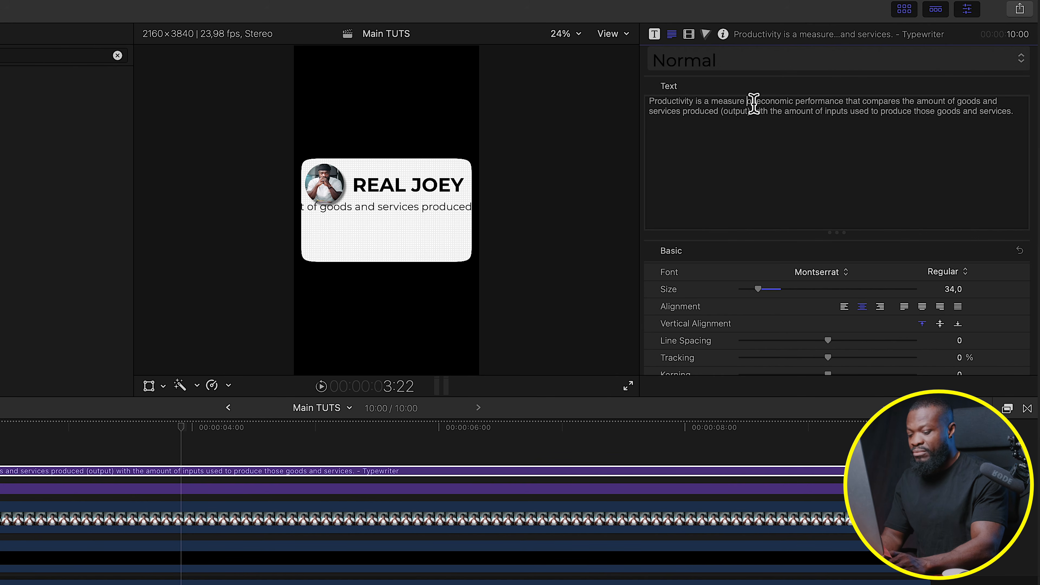
Step: Break the paragraph into short lines that fit the card and delete the closing line beginning "with the amount of inputs"
key(Return)
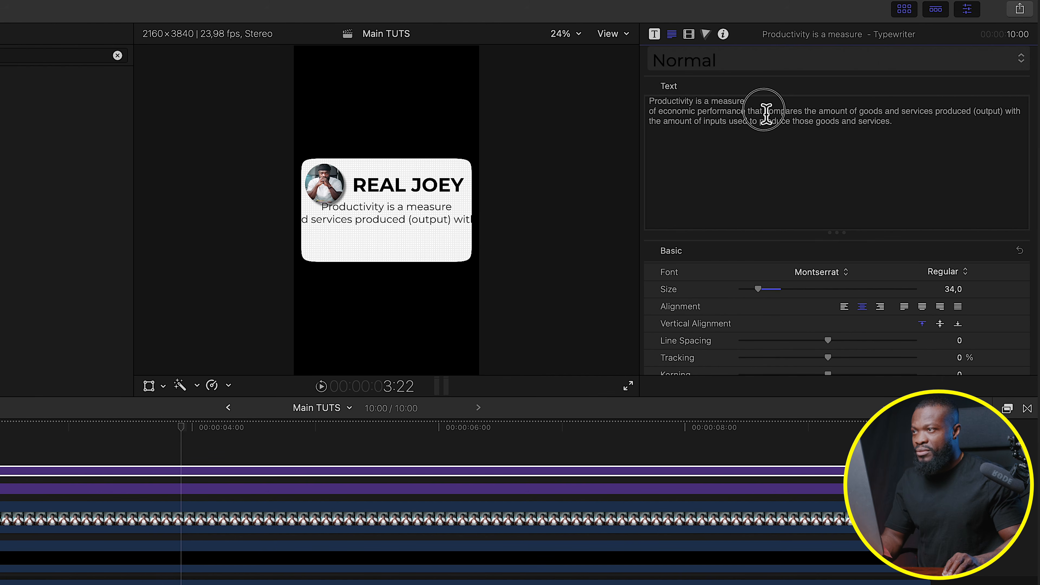
key(Return)
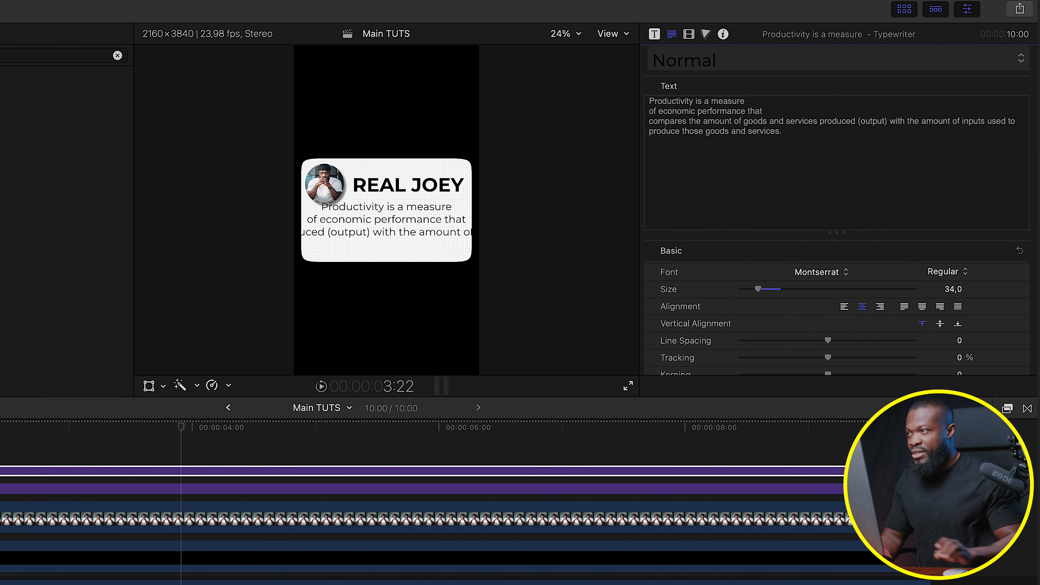
drag(910, 142, 661, 154)
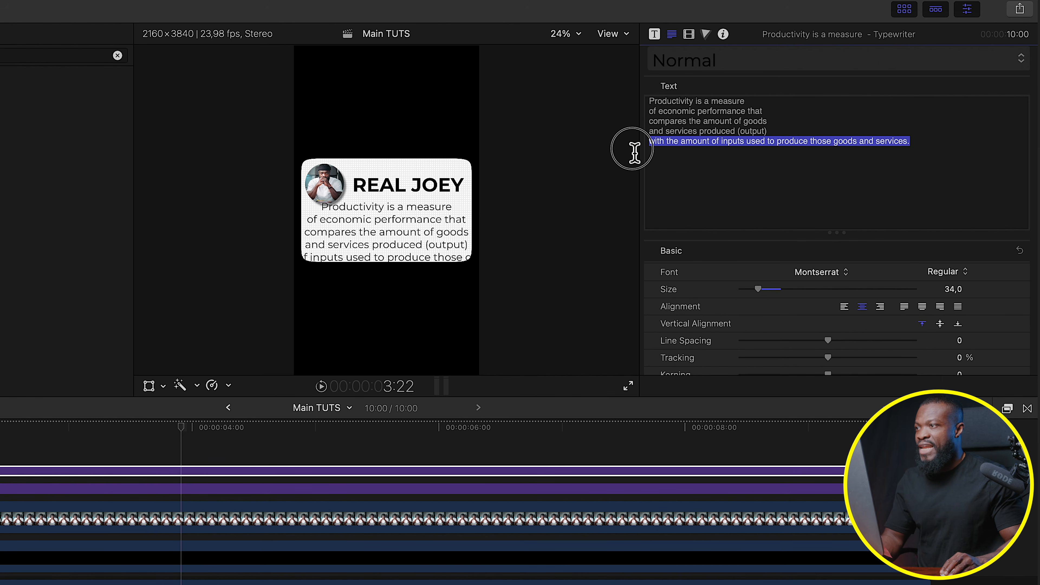
key(BackSpace)
Step: Reduce the paragraph's size to 29 and position it on the card directly beneath the name title
drag(418, 223, 408, 229)
drag(758, 289, 757, 289)
drag(397, 230, 407, 229)
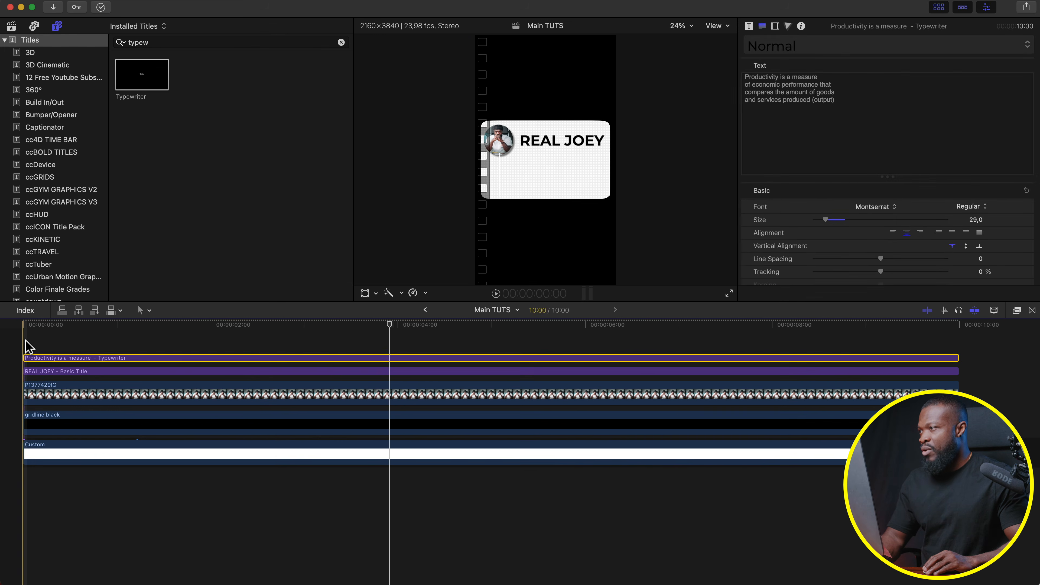
Step: Preview the typing animation from the start and set the Typewriter title's Duration to 120
click(25, 339)
key(space)
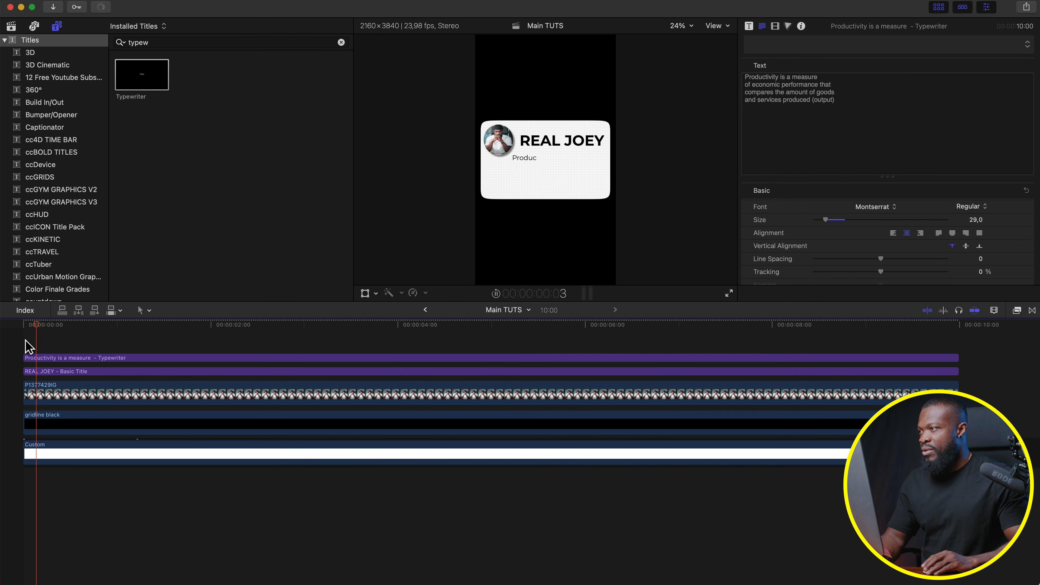
click(18, 356)
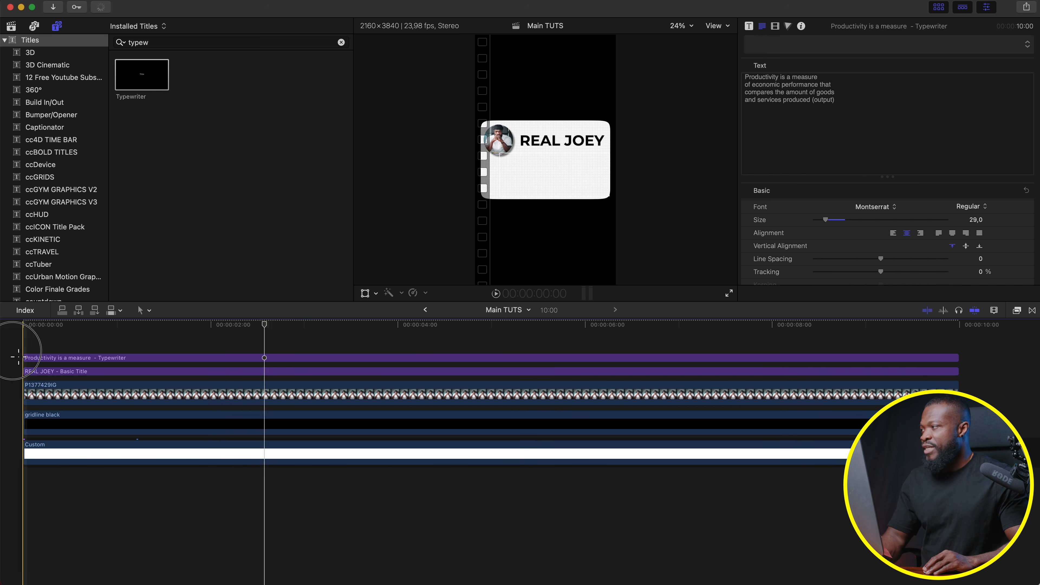
click(234, 344)
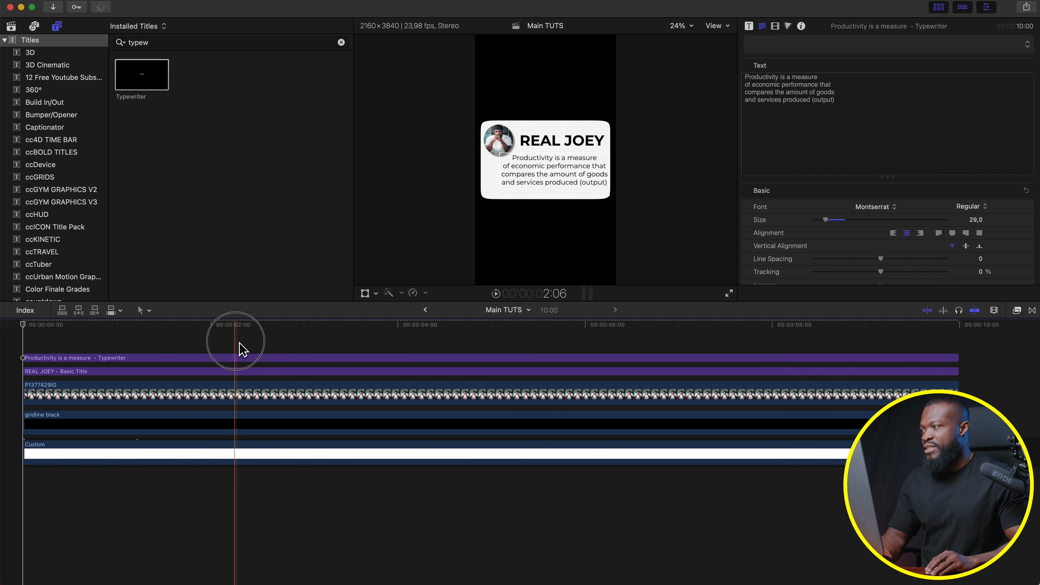
click(749, 27)
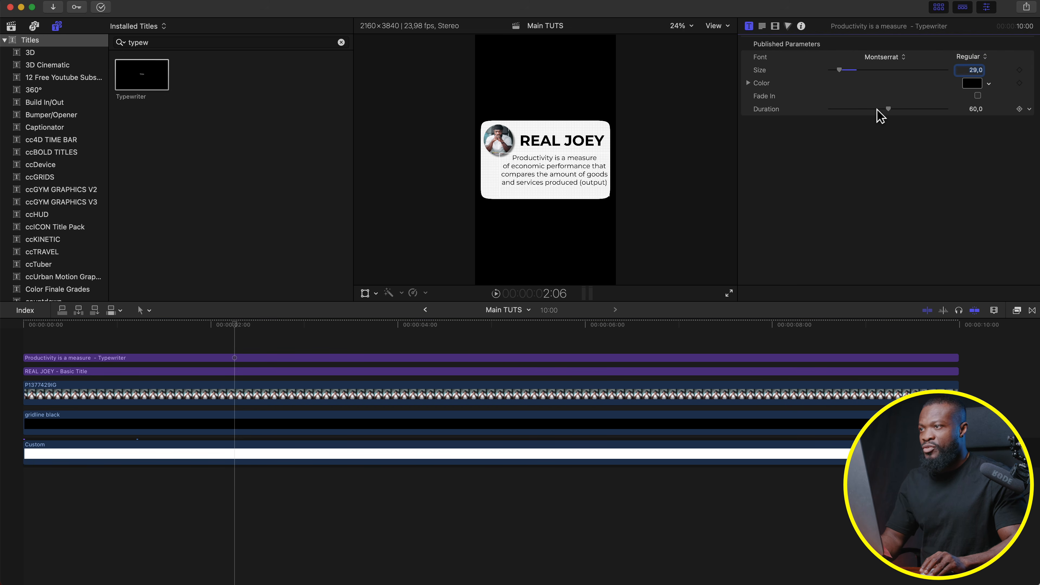
drag(891, 110, 972, 114)
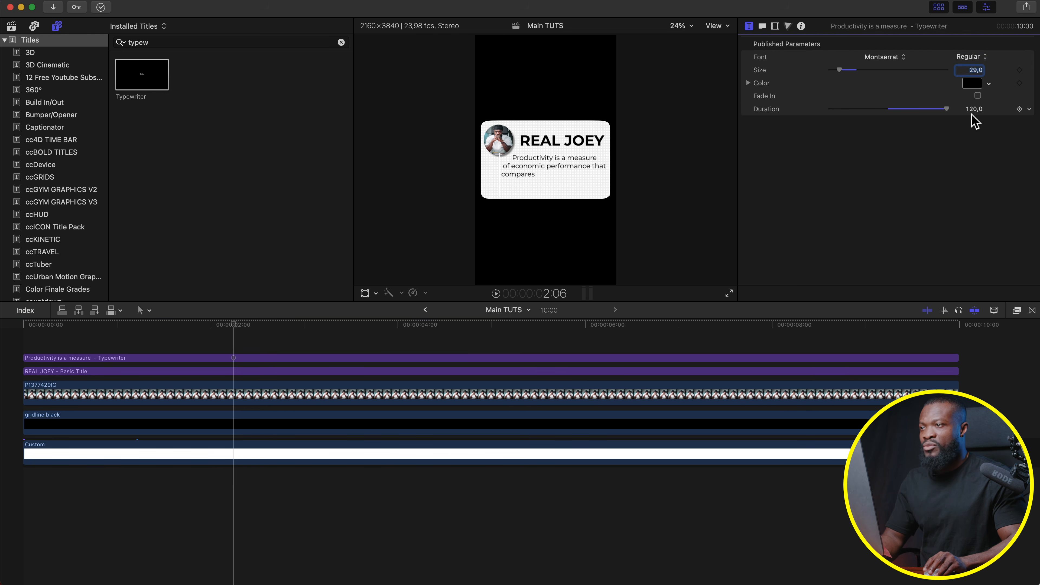
click(376, 354)
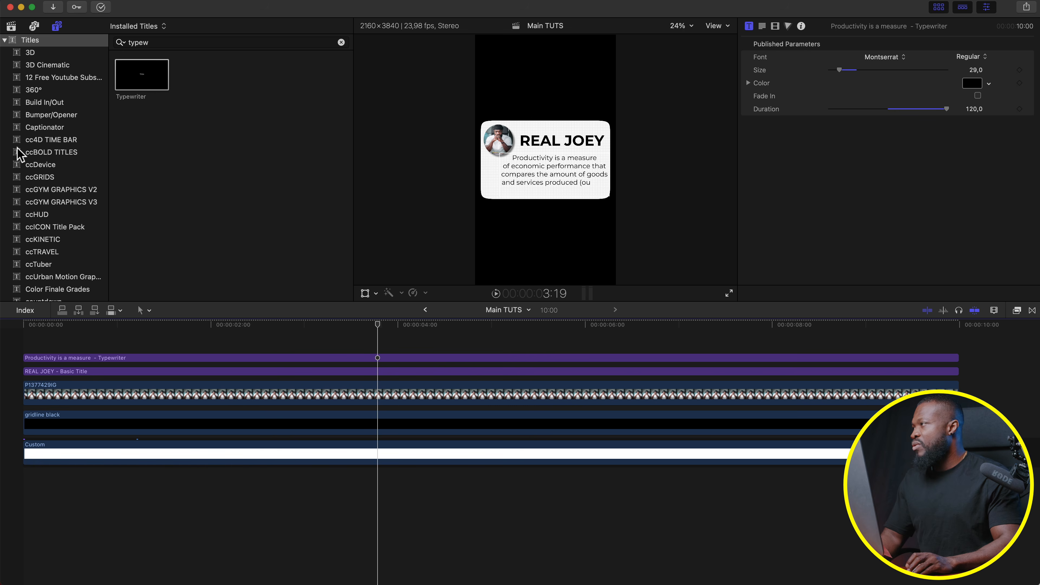
Step: Add the mCamRig title above all the clips starting at zero and extend it to 10:00
scroll(58, 233, down, 10)
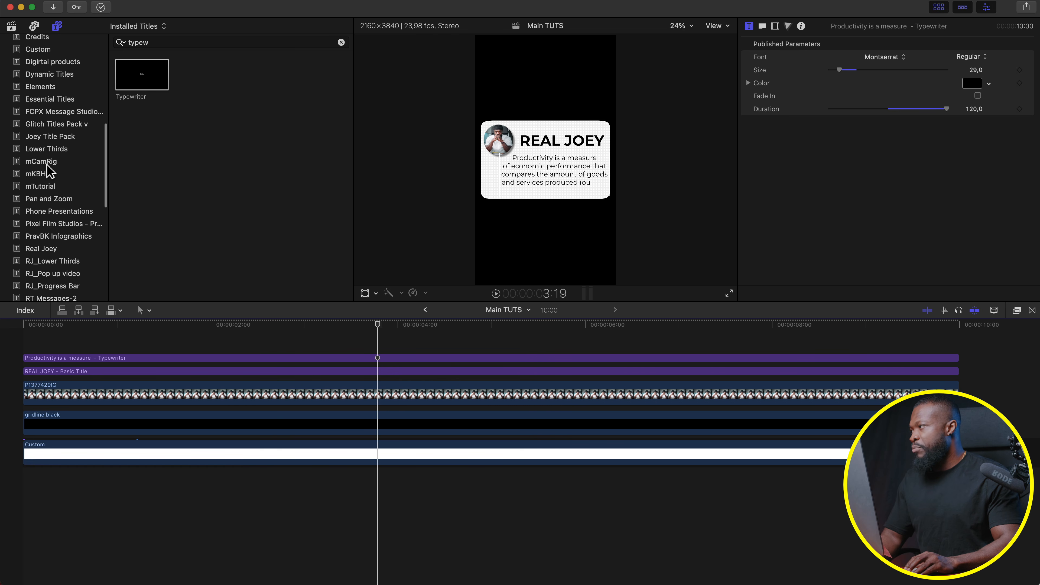
click(46, 164)
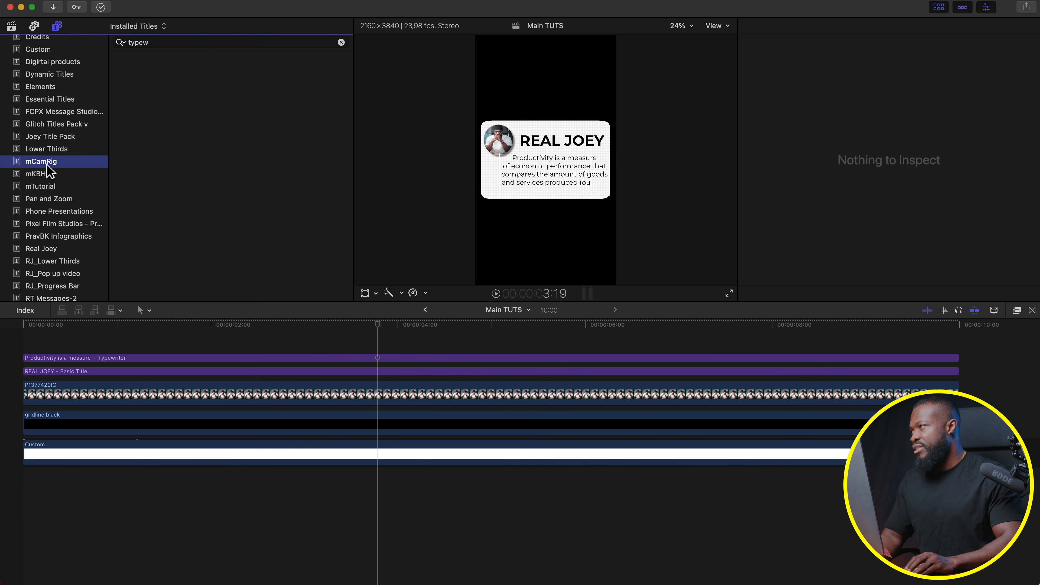
click(341, 43)
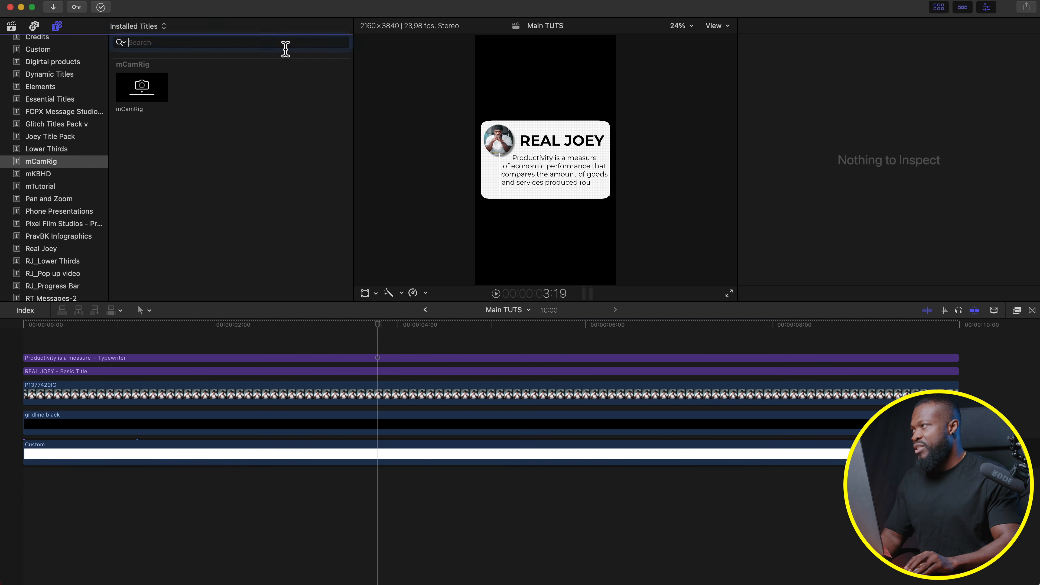
drag(146, 93, 31, 348)
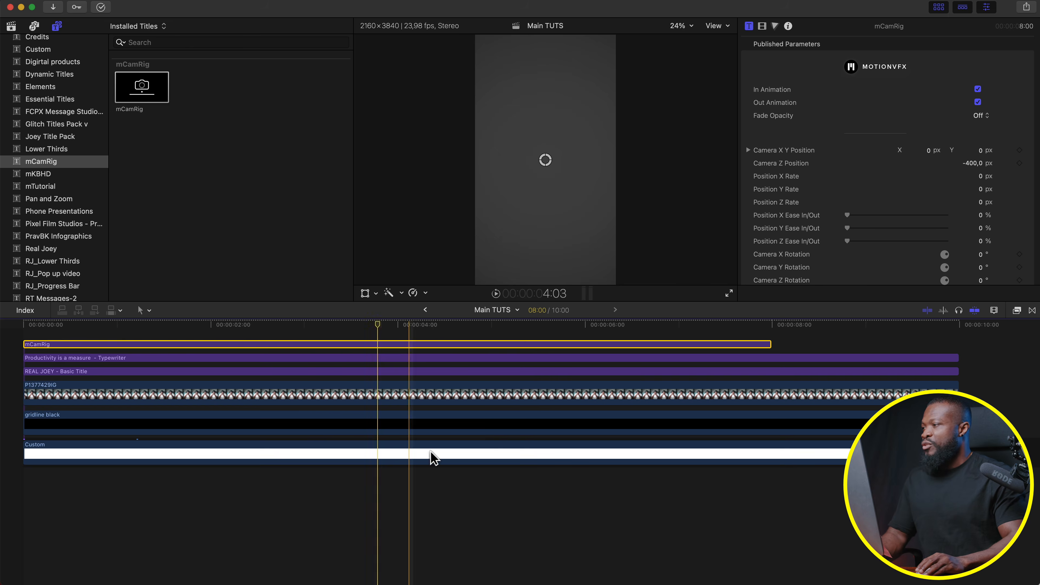
drag(774, 351, 959, 350)
click(347, 345)
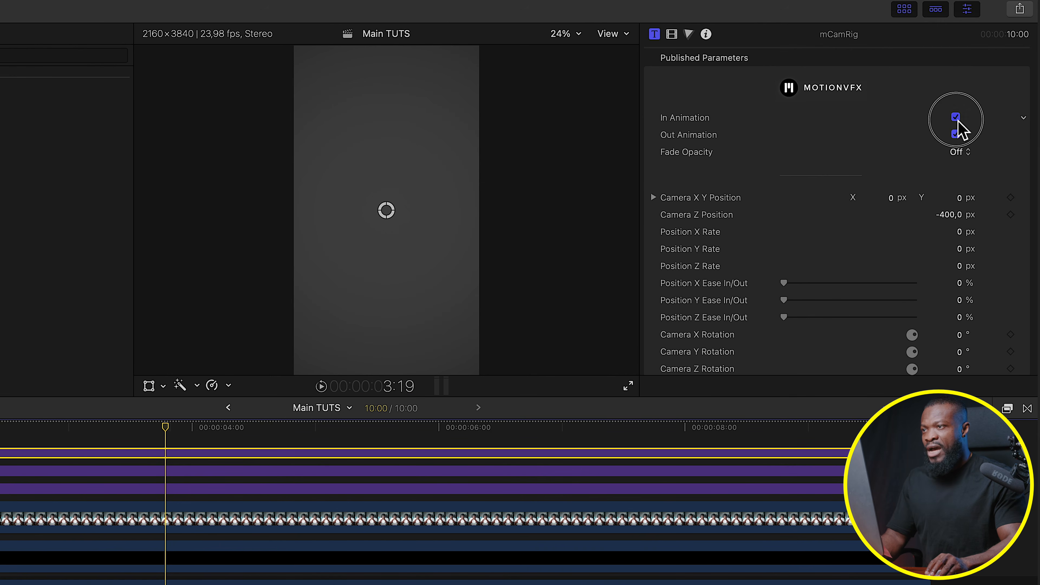
Step: Turn off mCamRig's In and Out Animation and set its Camera Angle Of View, DOF Blur Amount and Background Opacity to 0
scroll(921, 319, down, 10)
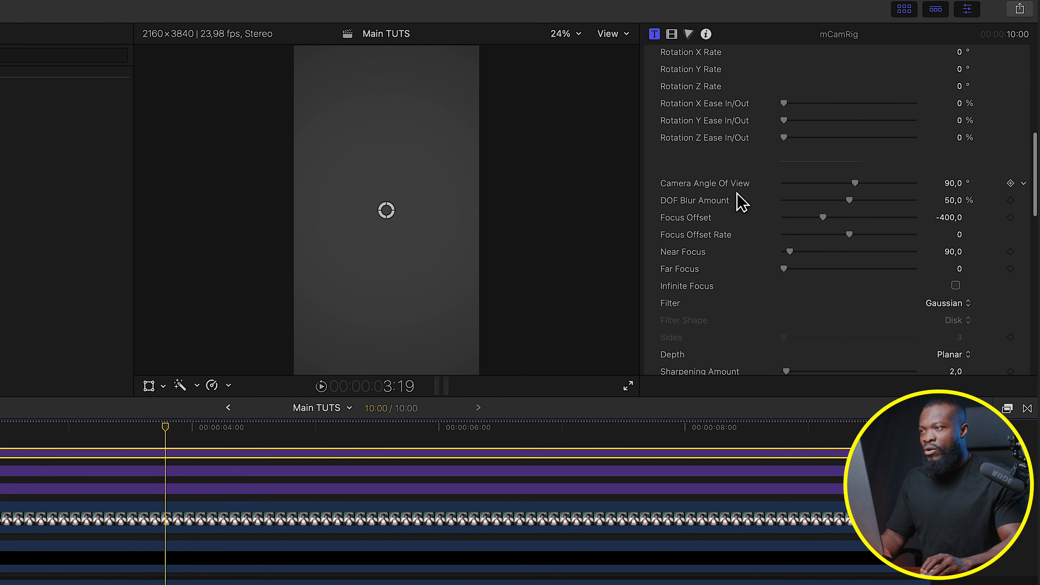
click(952, 185)
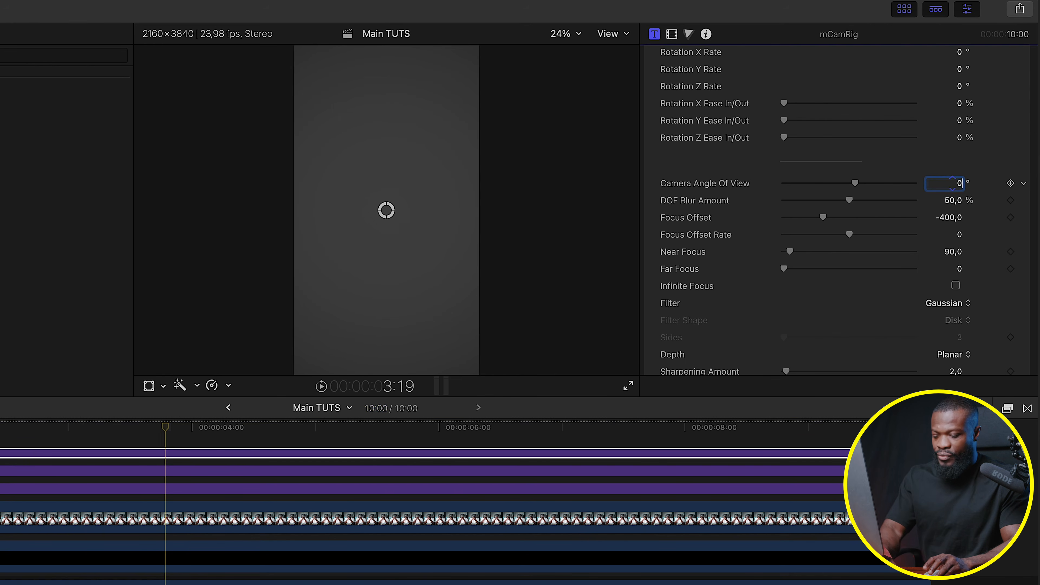
key(Return)
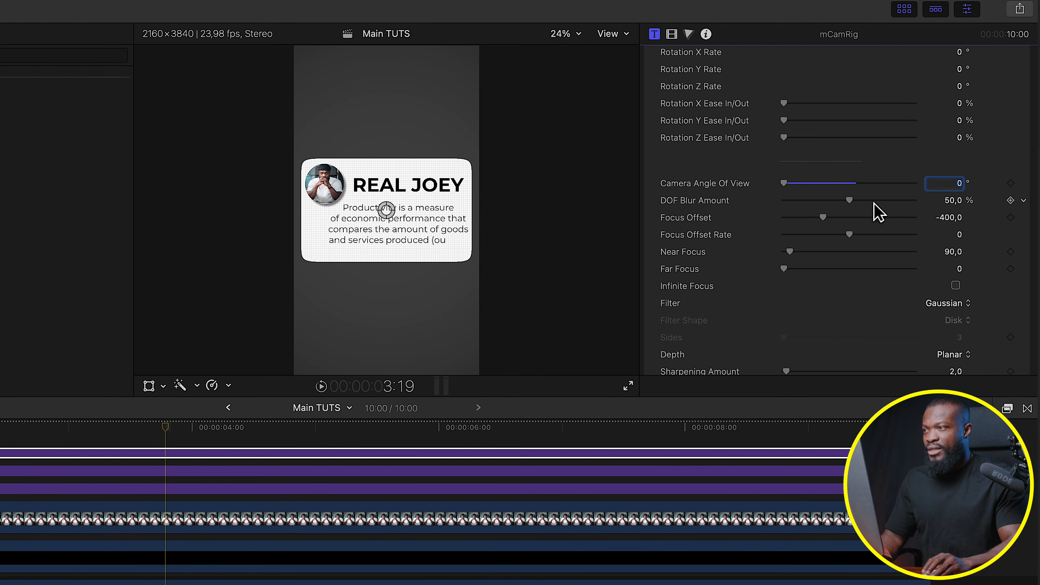
click(948, 203)
key(Return)
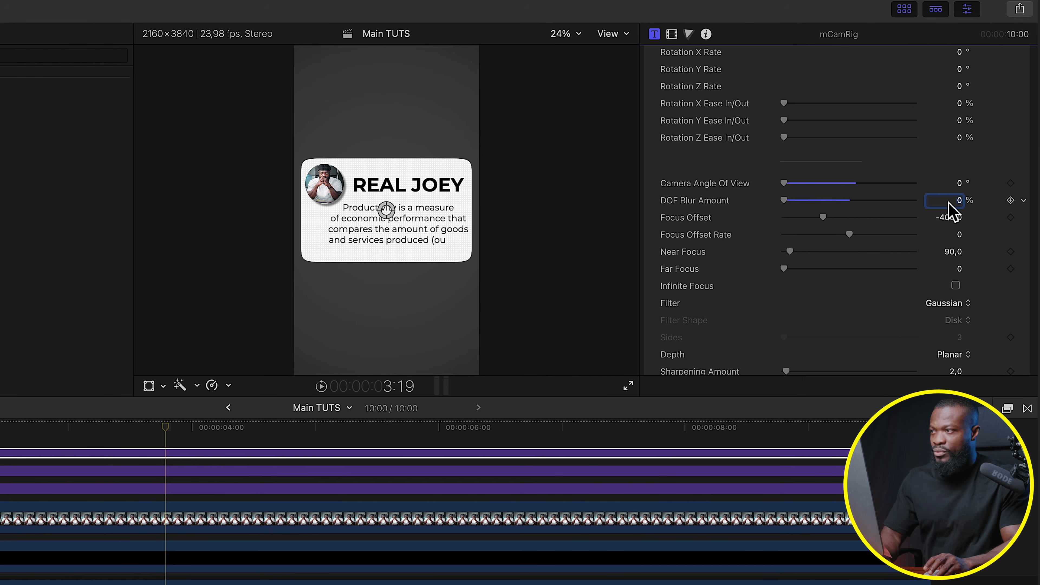
scroll(796, 301, down, 15)
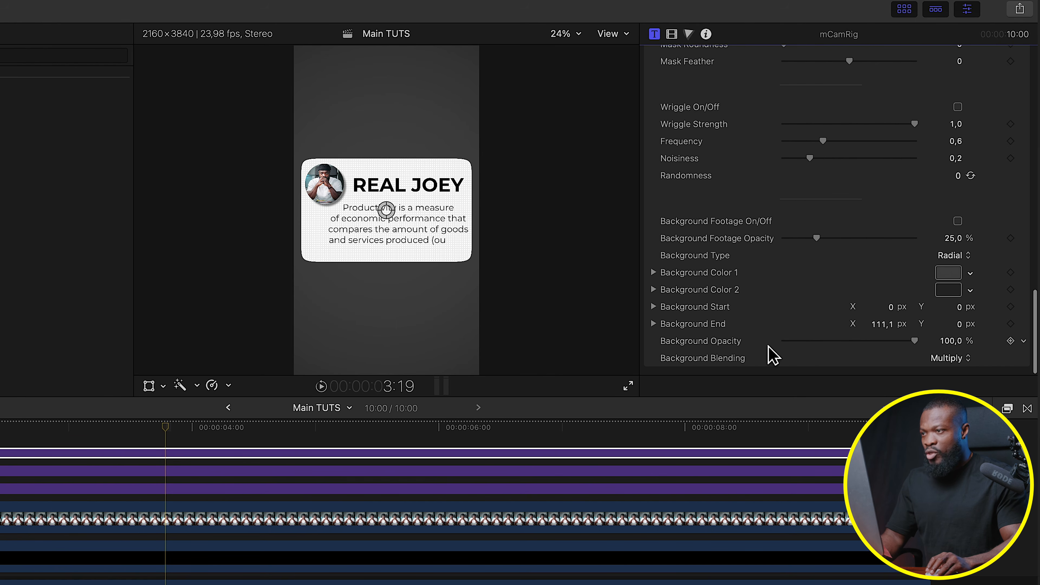
drag(844, 342, 756, 337)
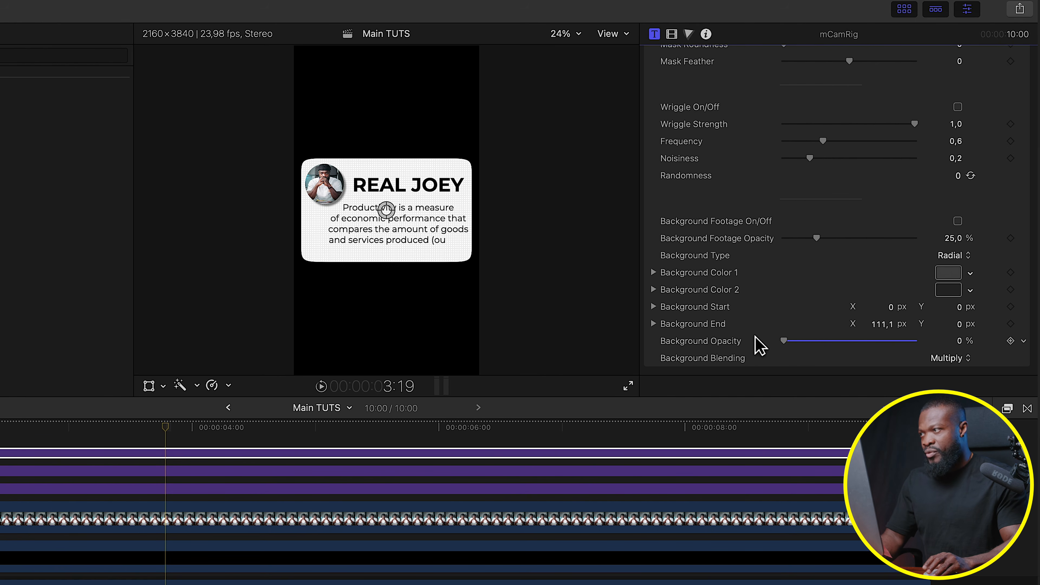
Step: Enable mCamRig's Wriggle with strength 0,19, frequency 0,51 and noisiness 0,13, and play back the motion from the start
scroll(850, 262, up, 4)
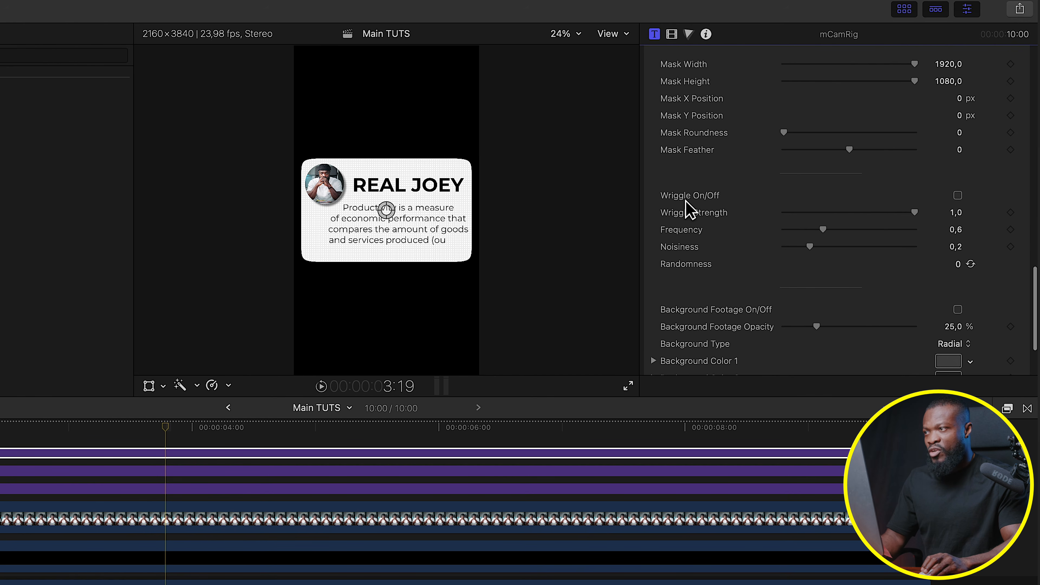
click(960, 196)
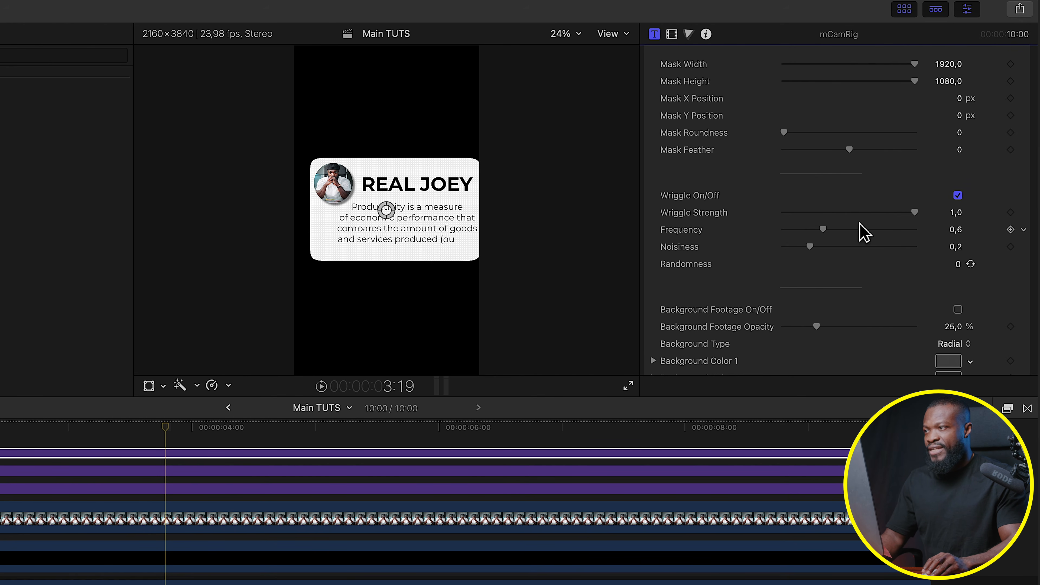
drag(856, 216, 821, 232)
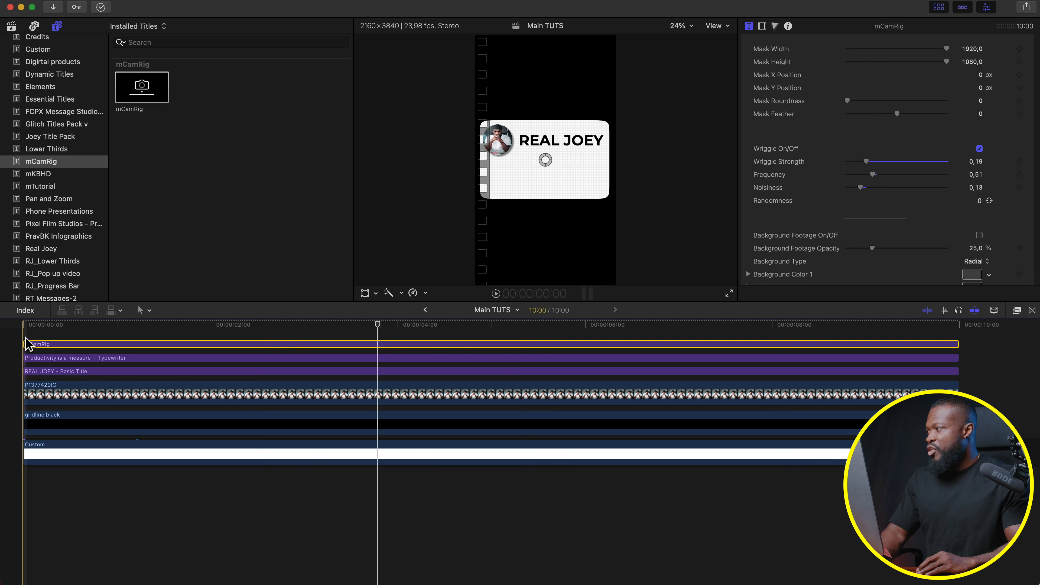
click(25, 338)
key(space)
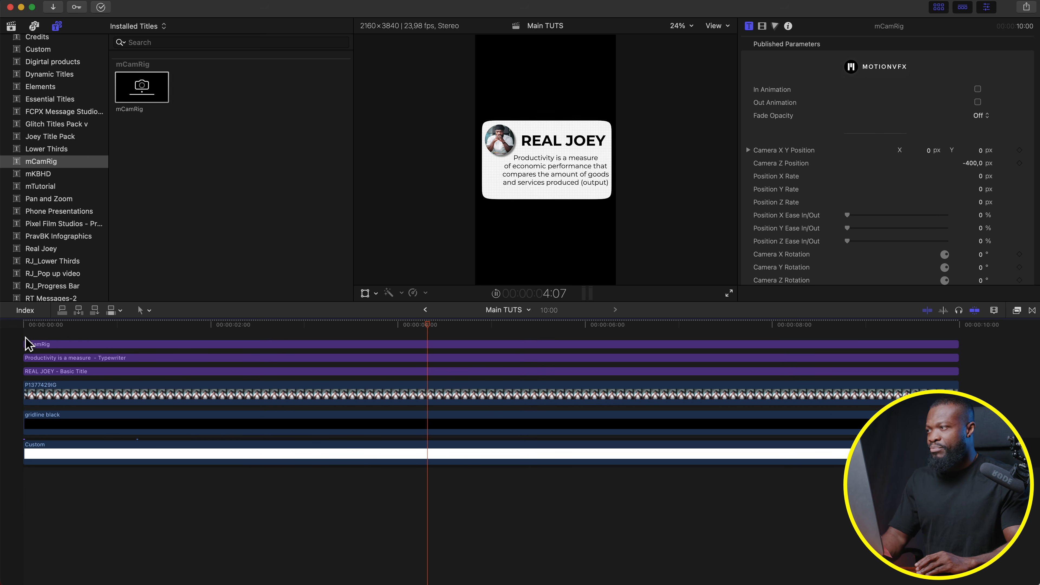
key(space)
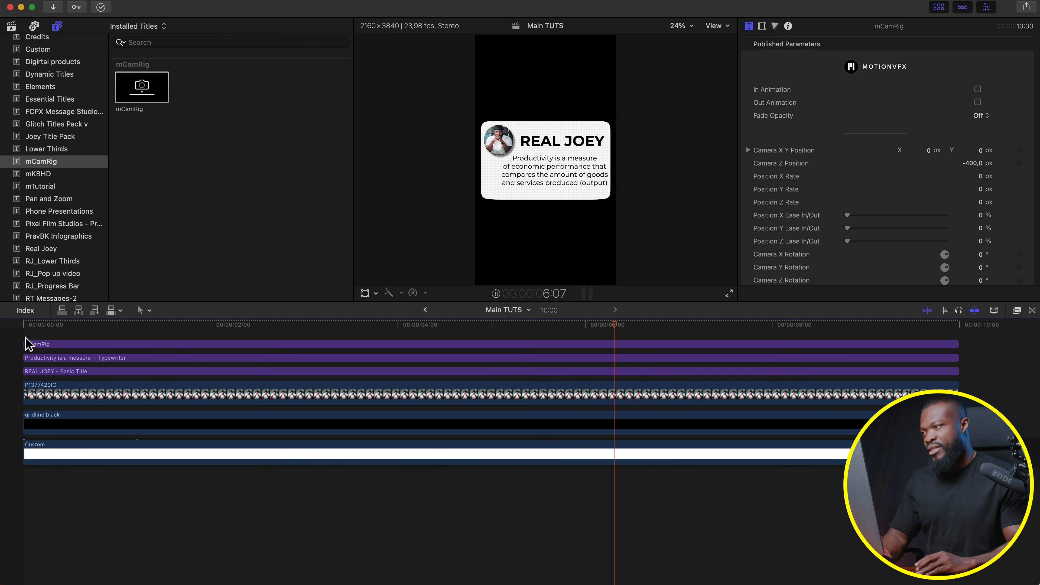
Step: Combine all the card's clips and titles into one compound clip named "typing text"
drag(299, 338, 316, 467)
right_click(321, 471)
click(333, 471)
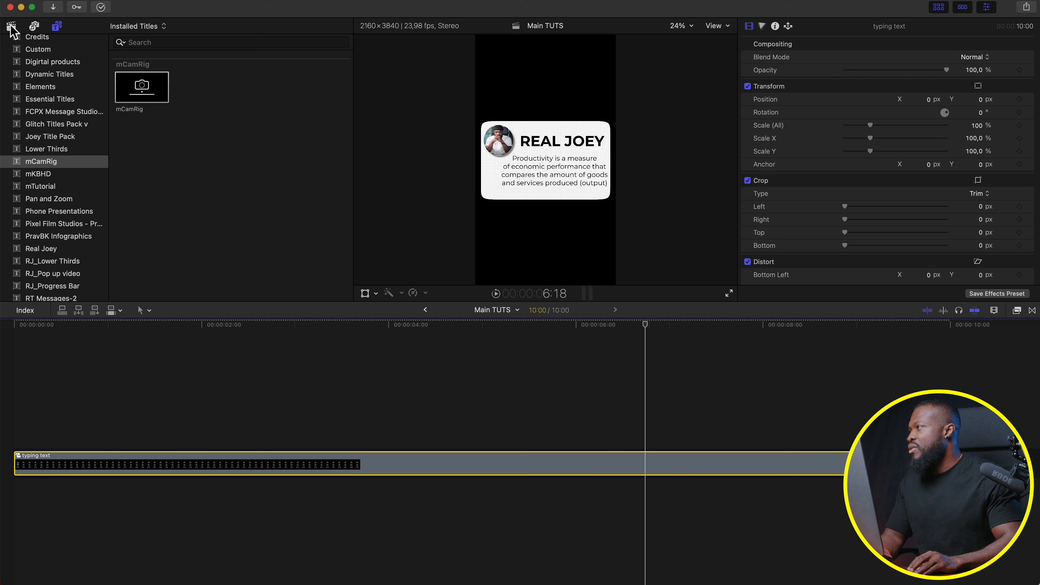
Step: Place the Horizontal 1 video beneath the typing text compound clip from the start and extend it to 10:00
click(11, 26)
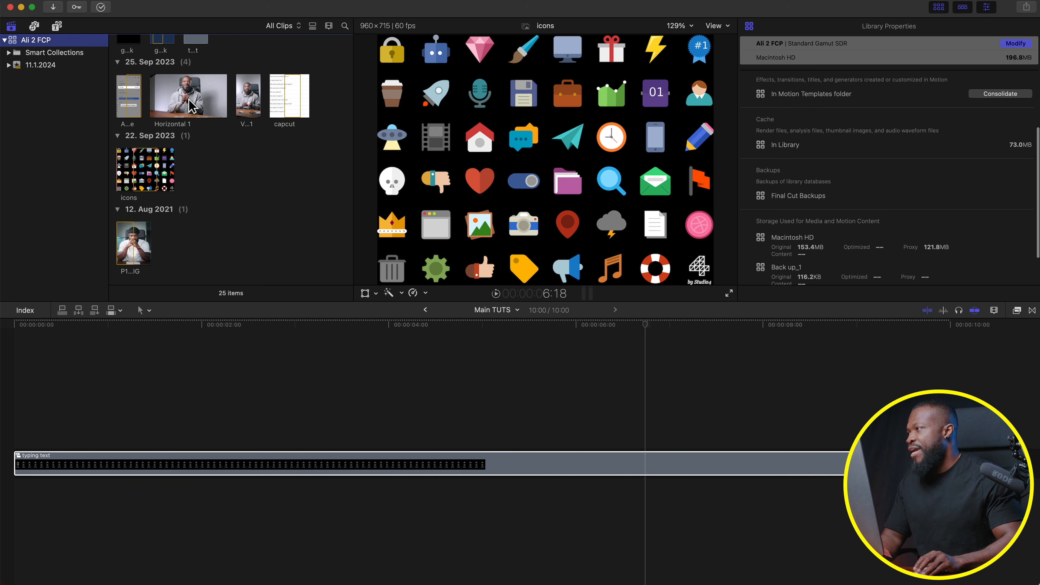
drag(183, 99, 45, 489)
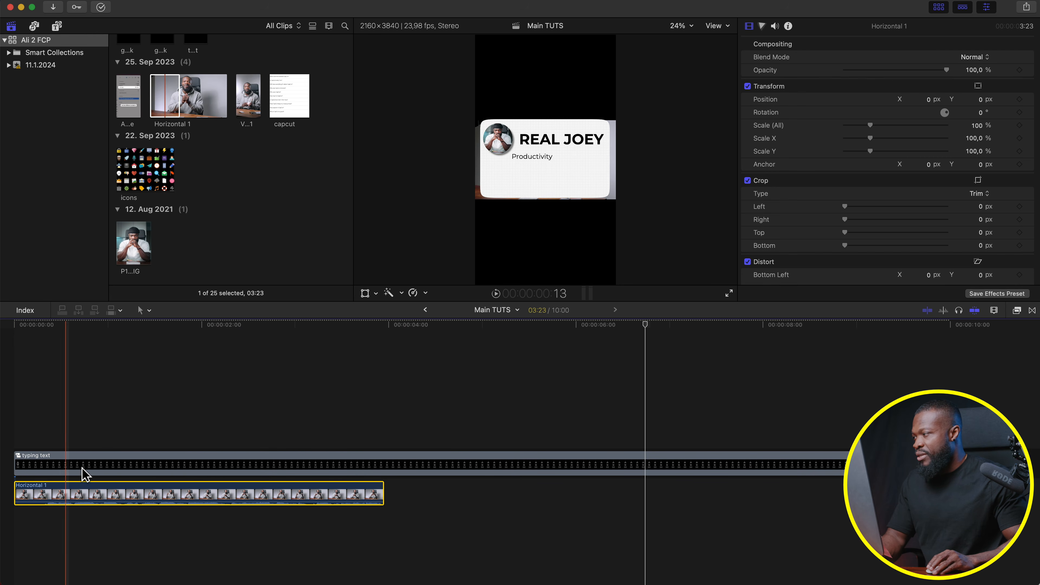
drag(385, 494, 845, 495)
Step: Disable the typing text compound clip and select the Horizontal 1 clip beneath it
click(305, 465)
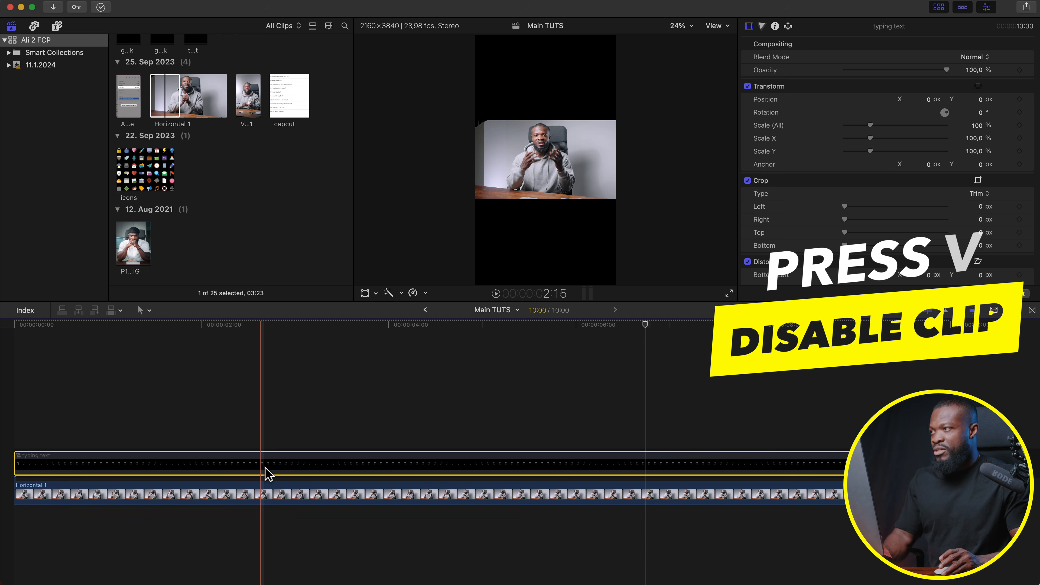
click(364, 494)
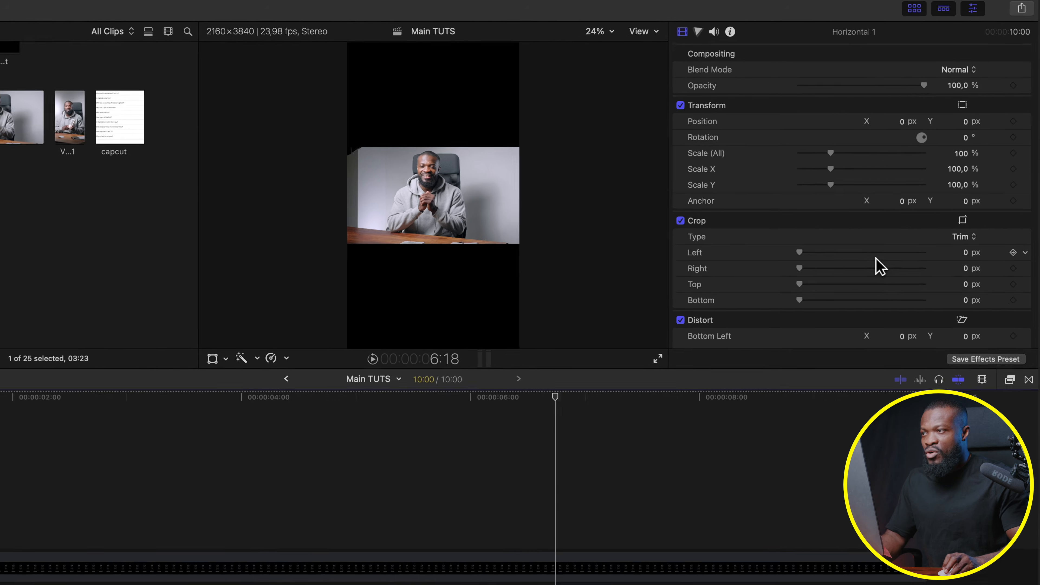
Step: Set the Horizontal 1 clip's spatial conform type to Fill and its X position to 266 px
scroll(909, 218, down, 5)
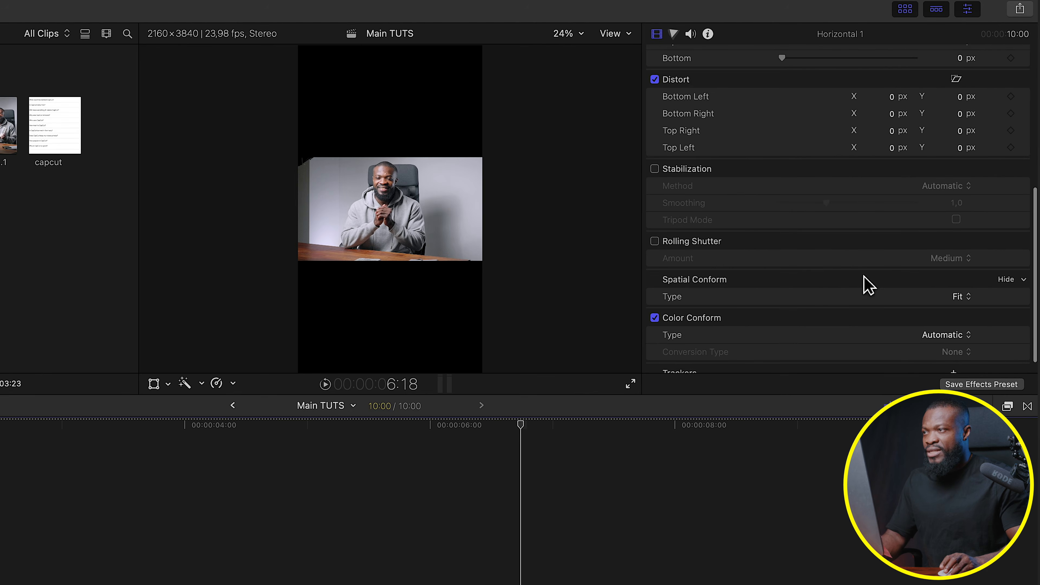
scroll(866, 285, down, 2)
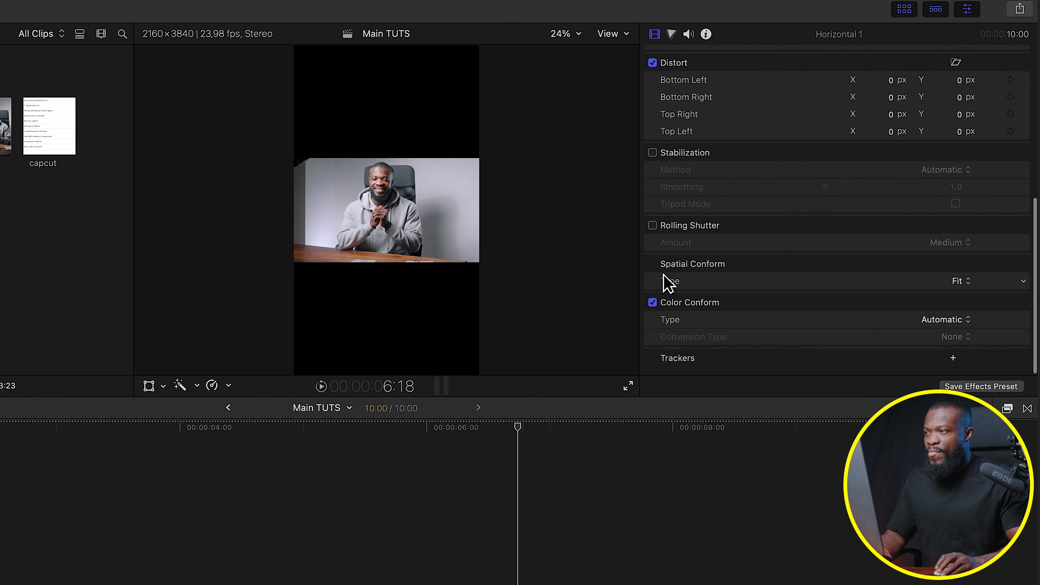
click(963, 281)
click(967, 299)
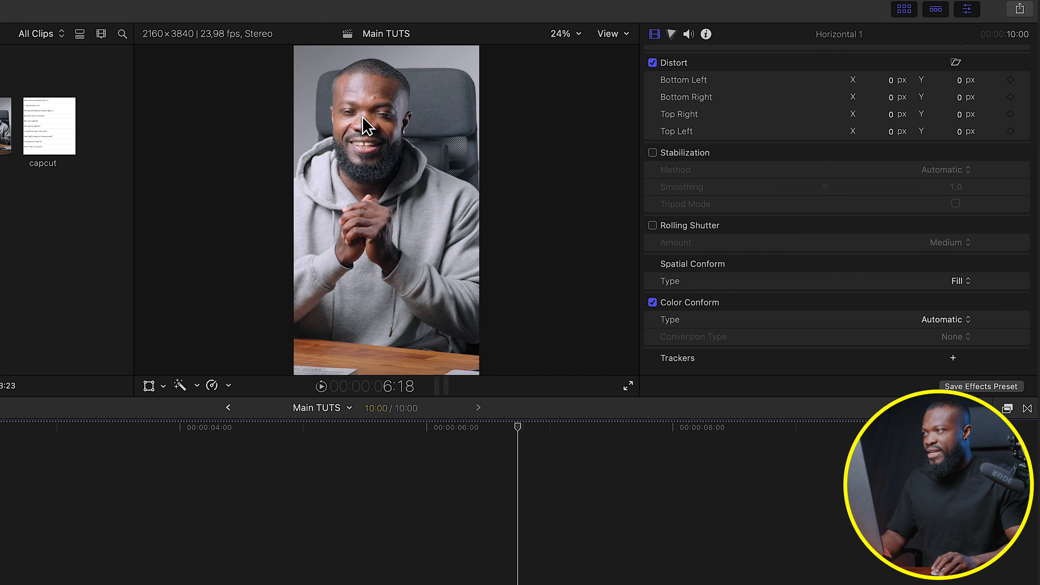
scroll(815, 113, up, 7)
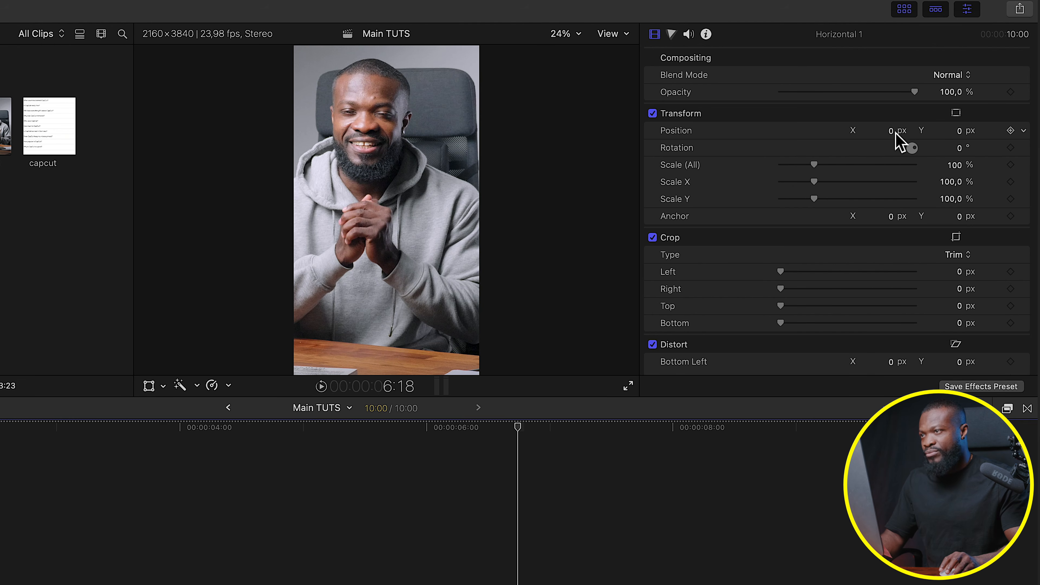
drag(896, 132, 947, 132)
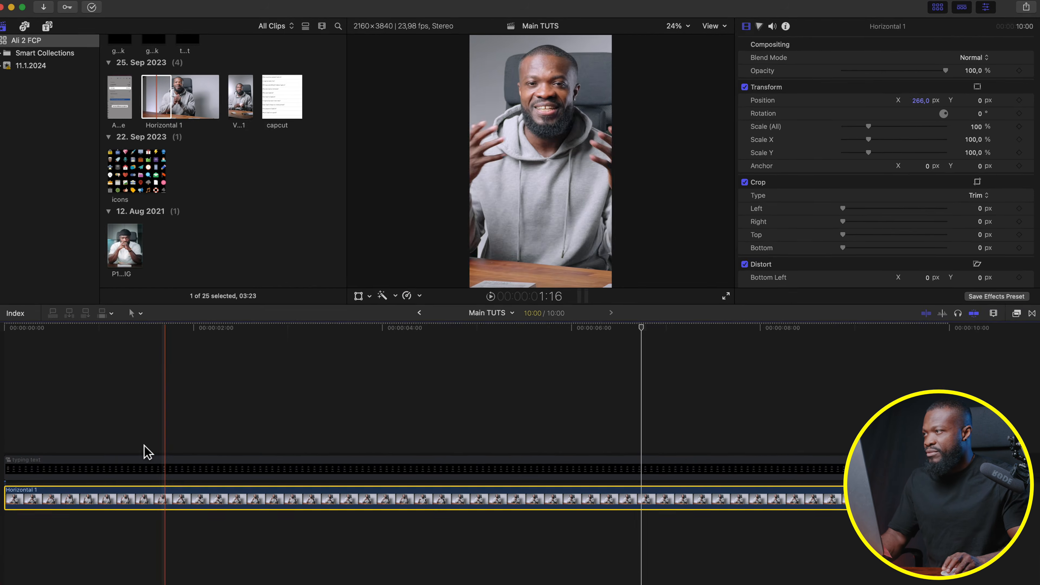
Step: Re-enable the typing text compound clip and move it out of frame to an X position of -2161,6 px
click(203, 470)
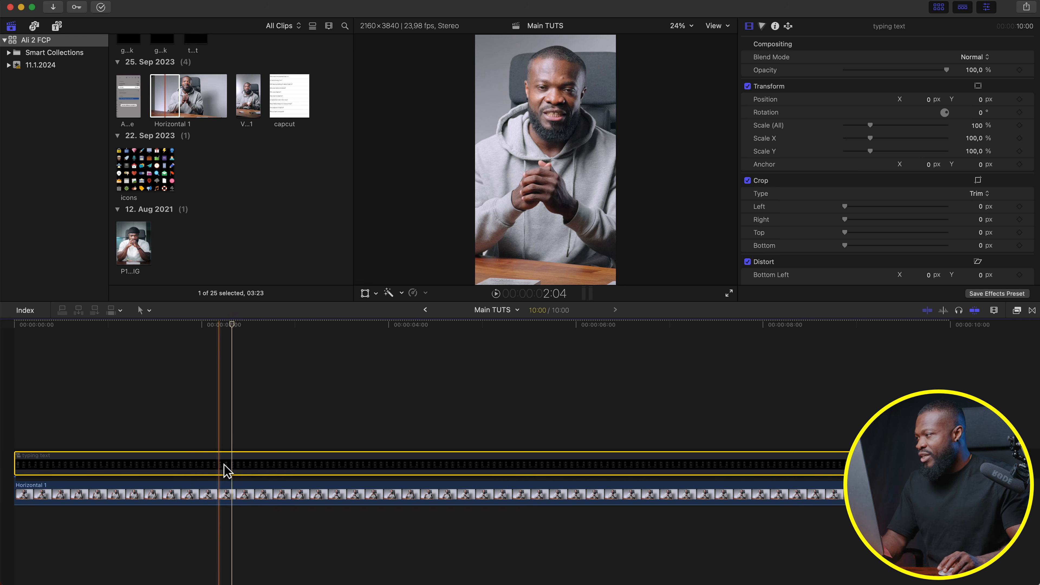
key(v)
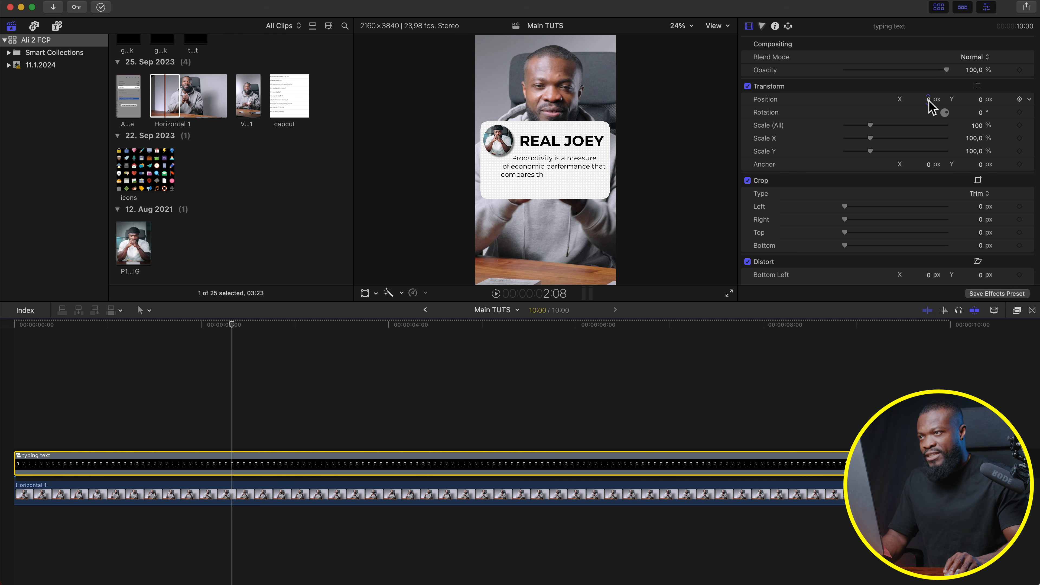
drag(929, 106, 784, 106)
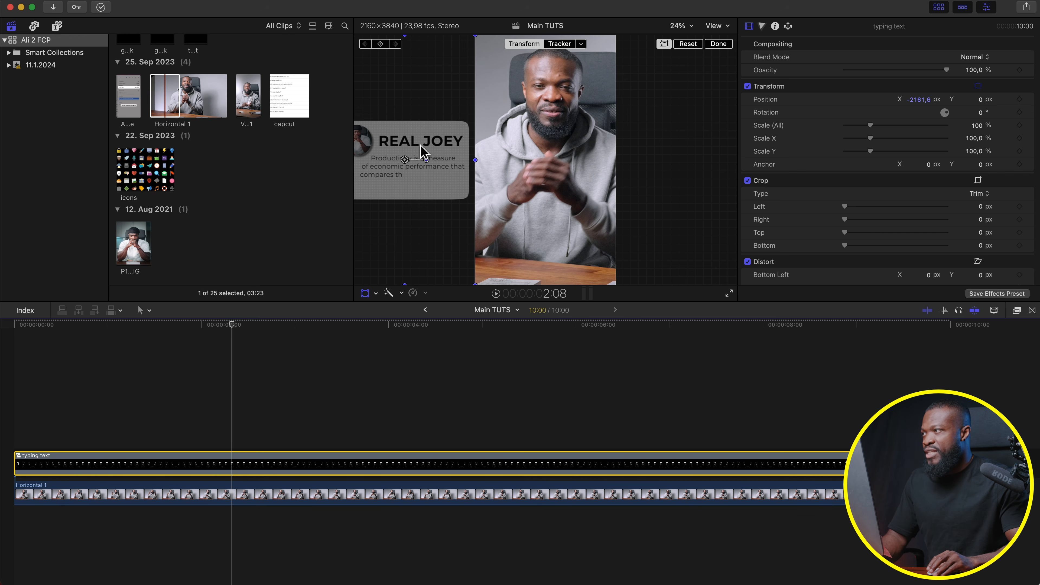
click(664, 46)
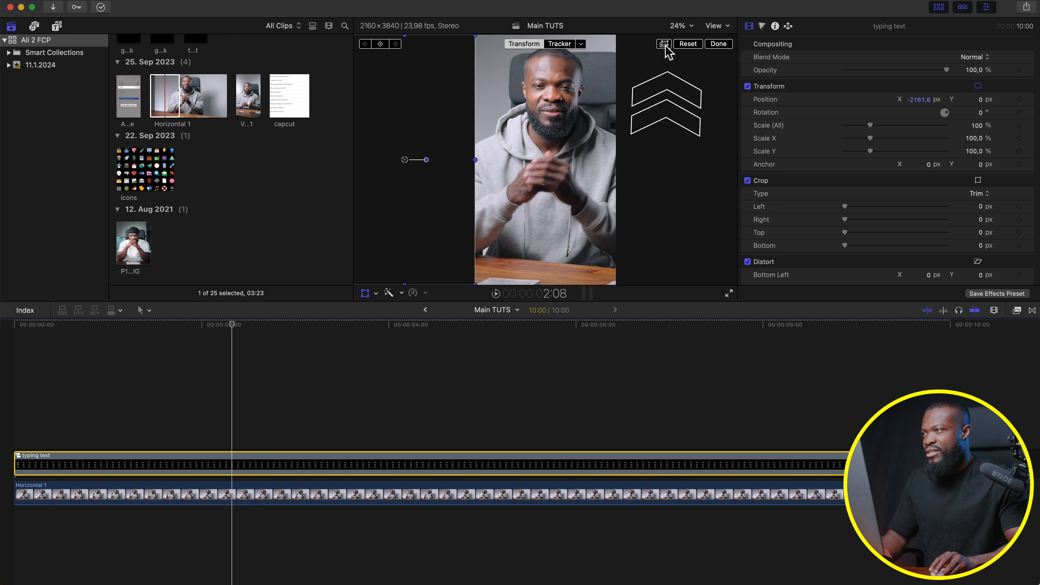
click(664, 46)
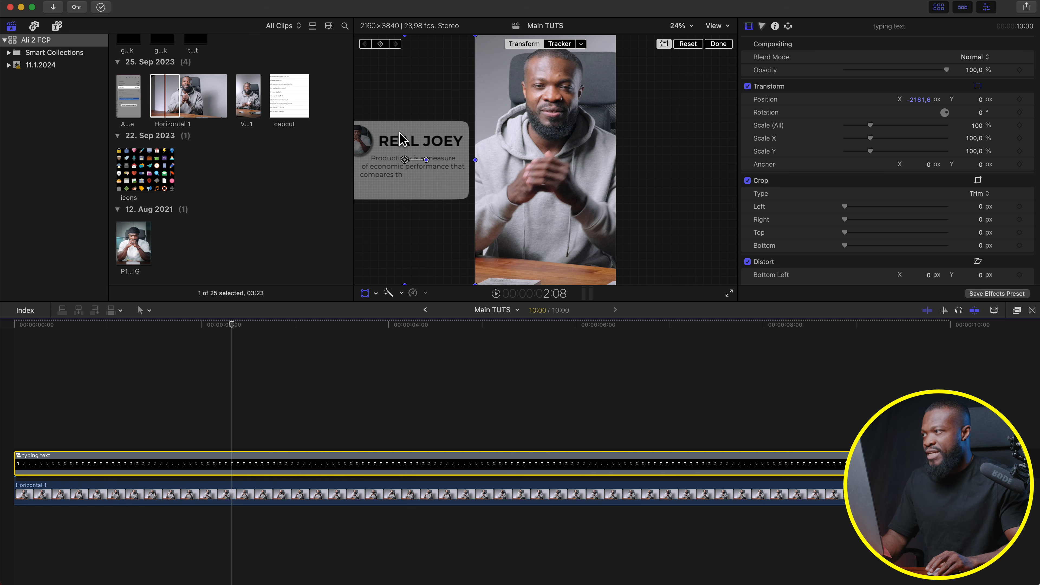
click(978, 87)
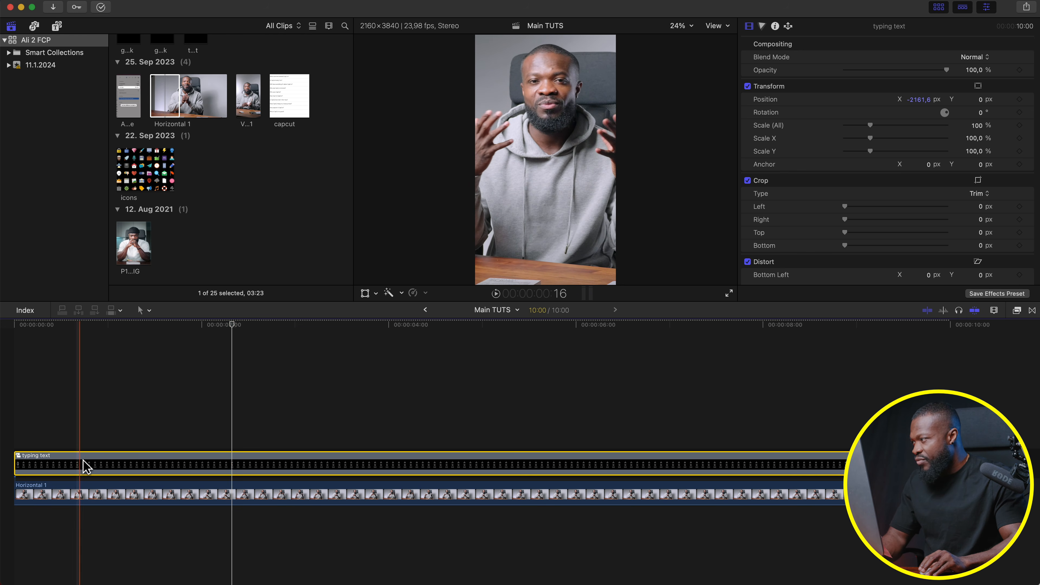
Step: Add markers to the typing text clip at 0:14 and 1:15
click(77, 424)
click(77, 458)
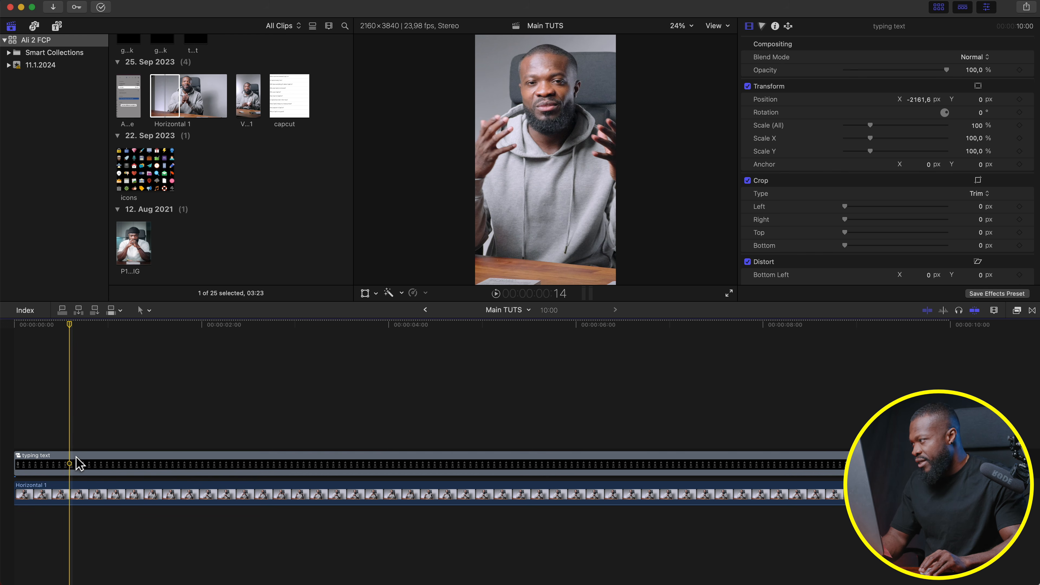
click(77, 465)
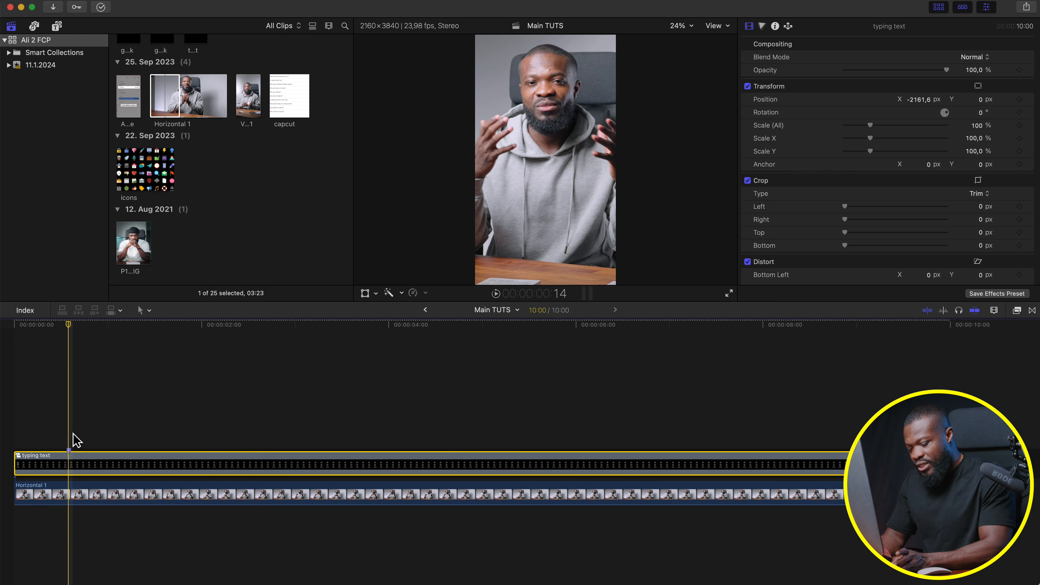
key(space)
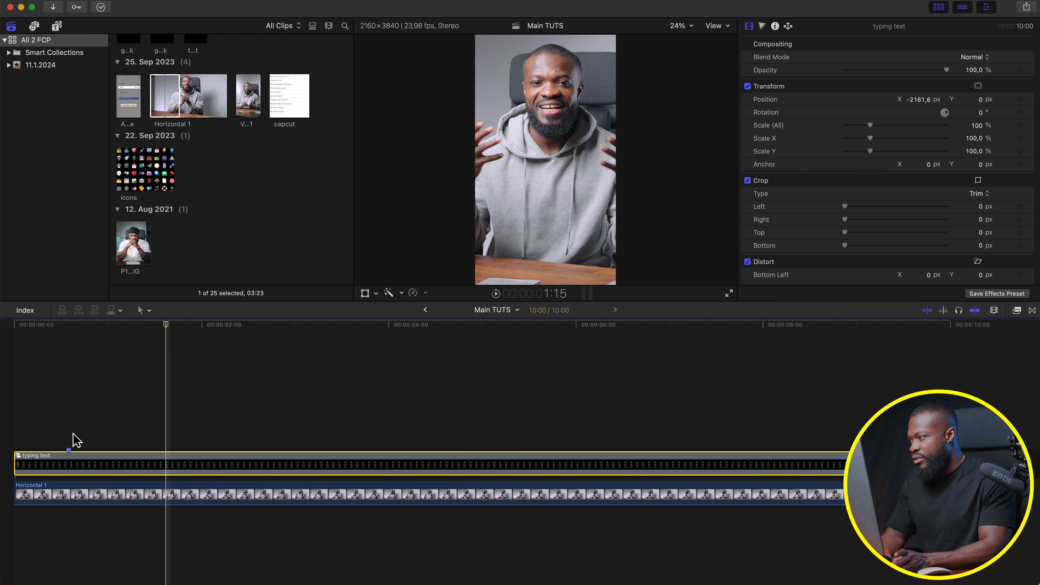
key(m)
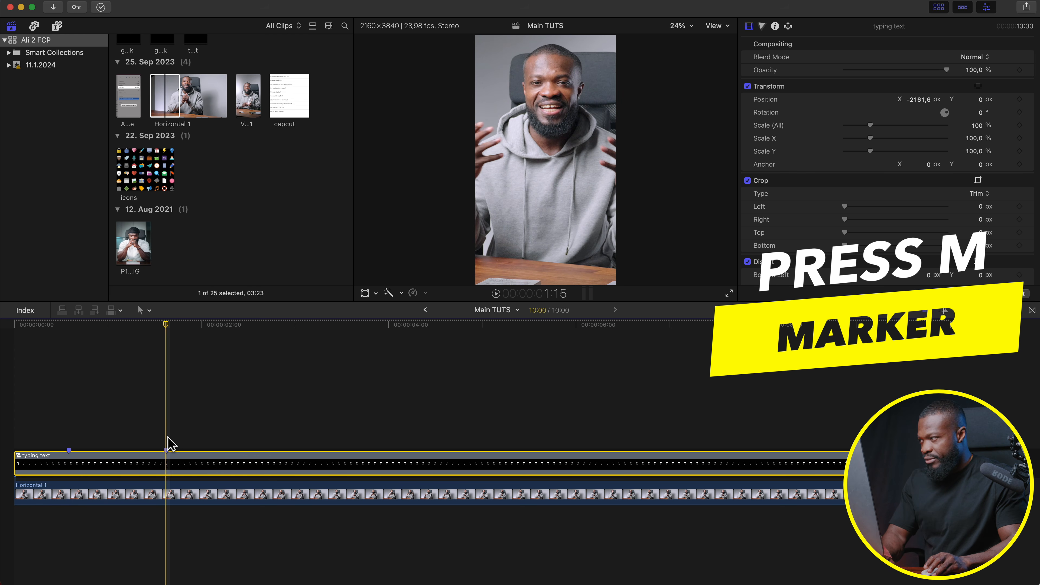
Step: Keyframe the typing text clip's X position from -2161,6 px at the first marker to -6,6 px at the second
click(75, 401)
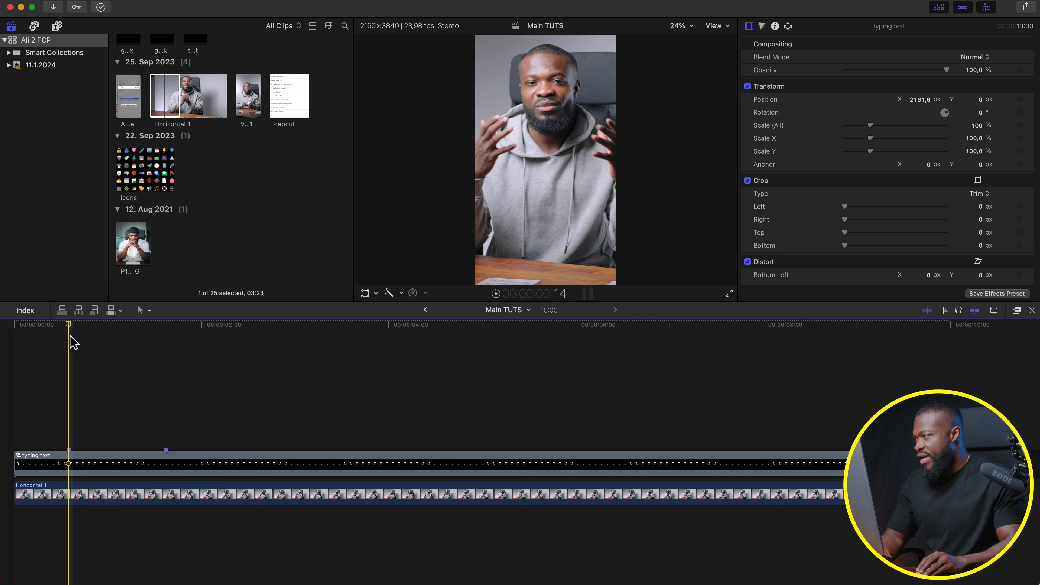
click(76, 470)
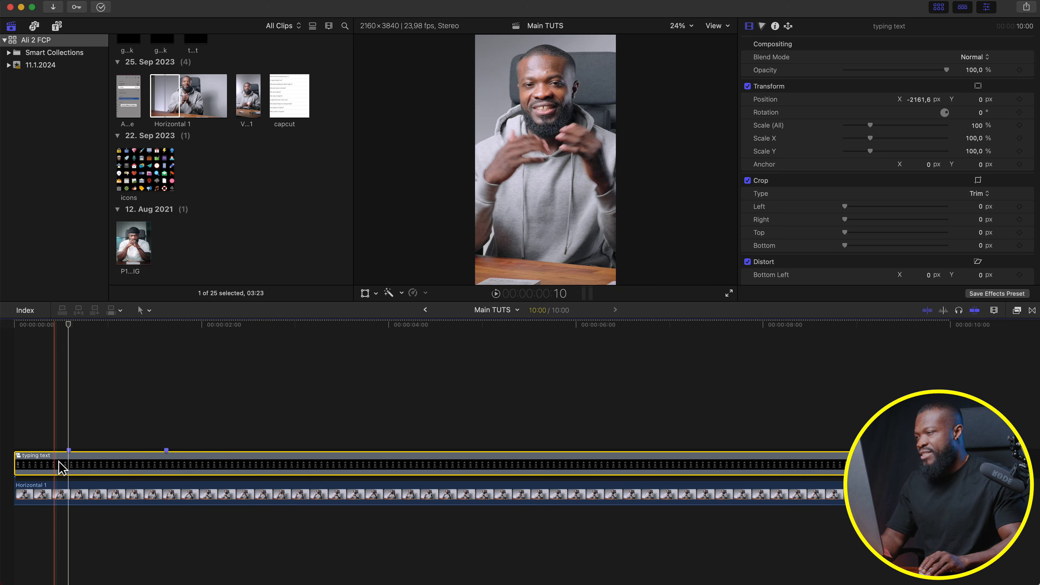
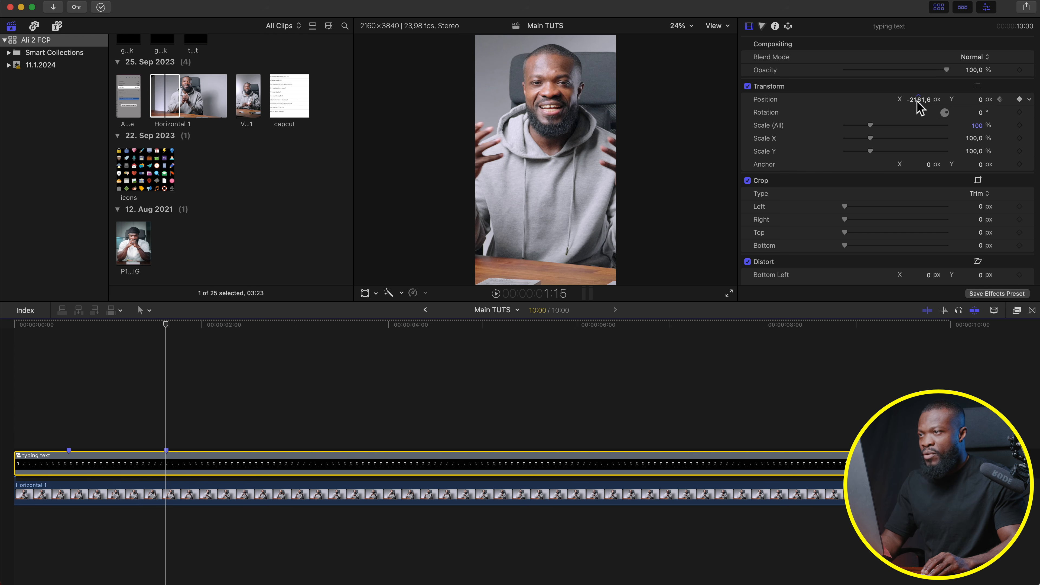
drag(918, 99, 919, 99)
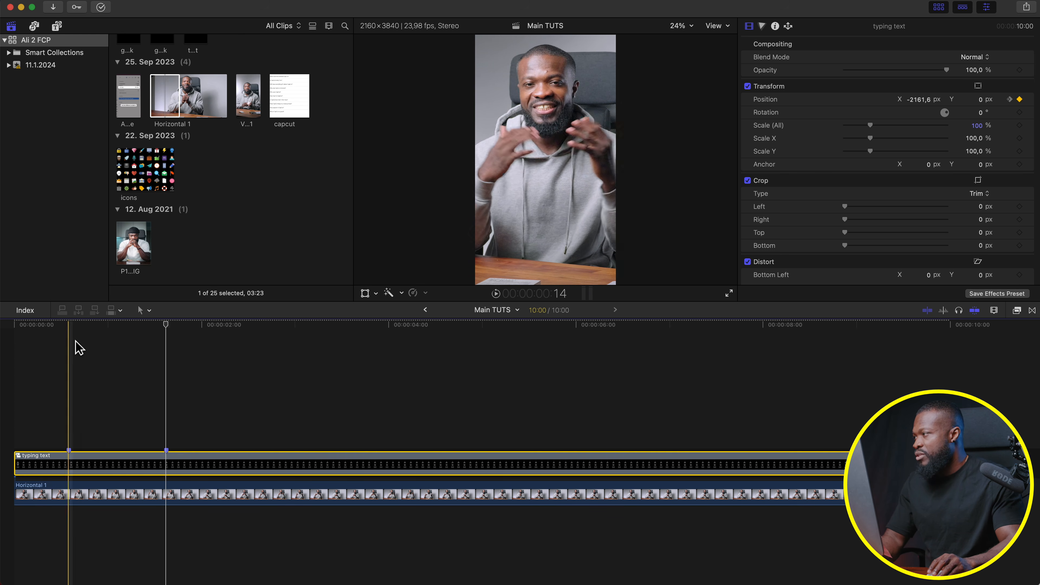
Step: Keyframe Horizontal 1's X position from 266 px at the first marker to 2483 px at the second, and play back the slide
click(73, 327)
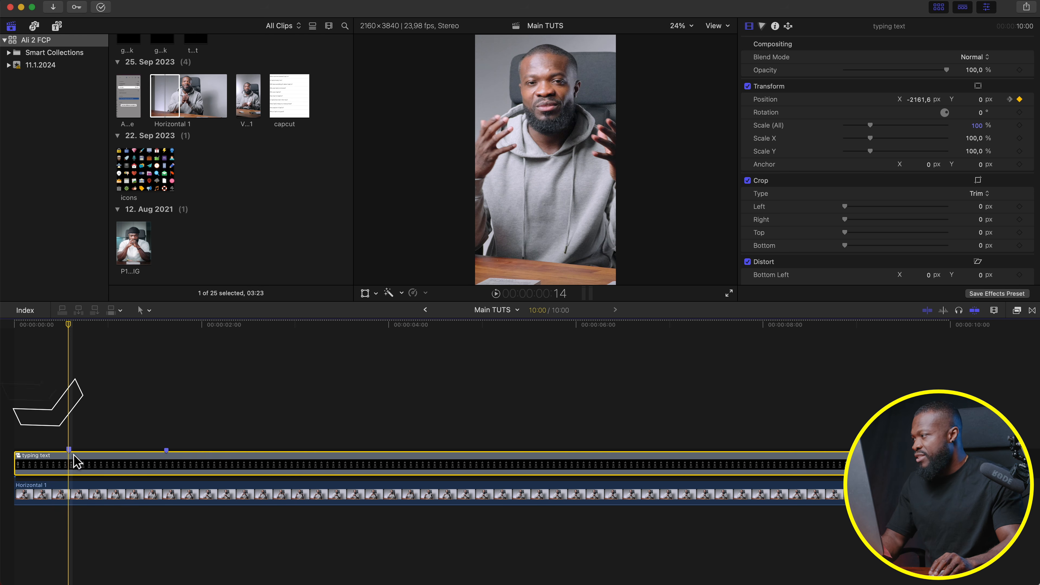
click(76, 500)
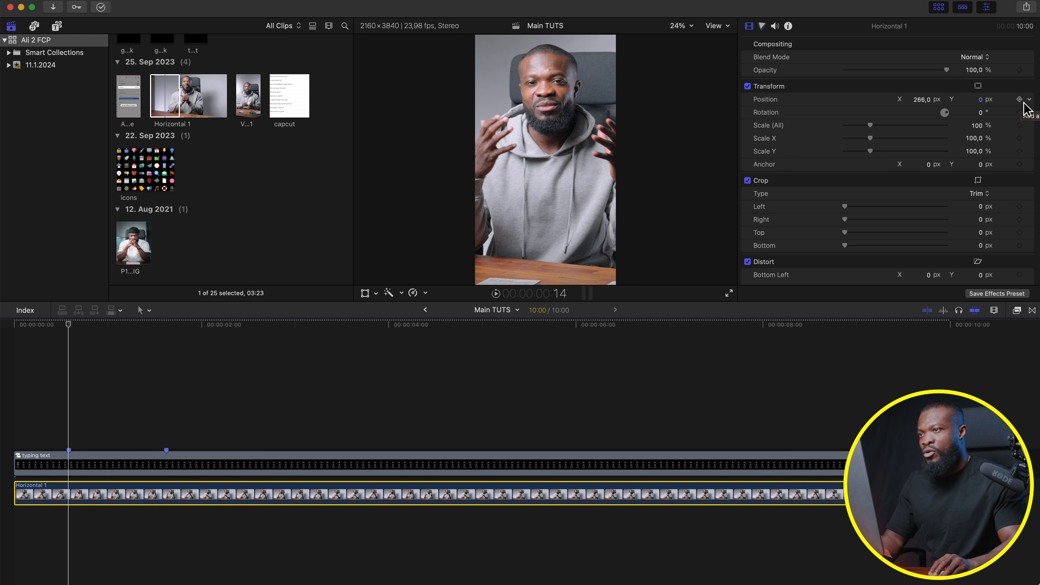
click(171, 330)
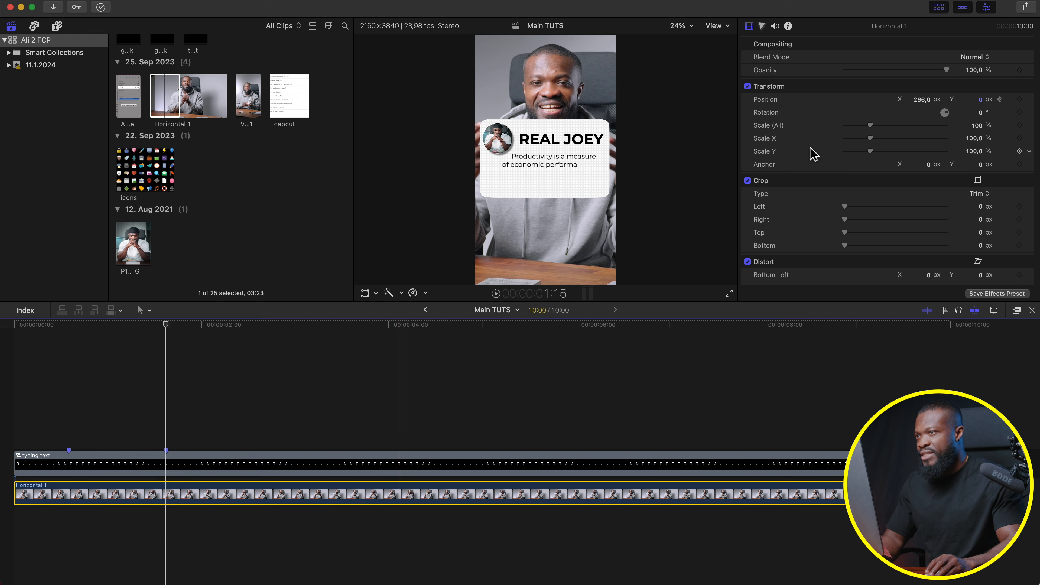
mouse_move(922, 105)
mouse_down()
mouse_move(1030, 106)
mouse_move(917, 107)
mouse_up()
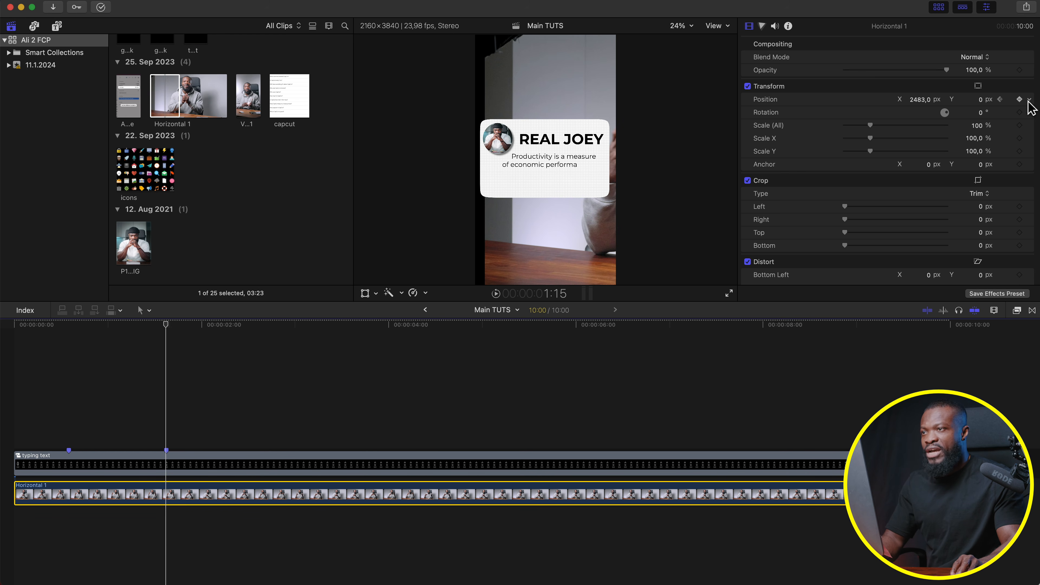
click(1019, 99)
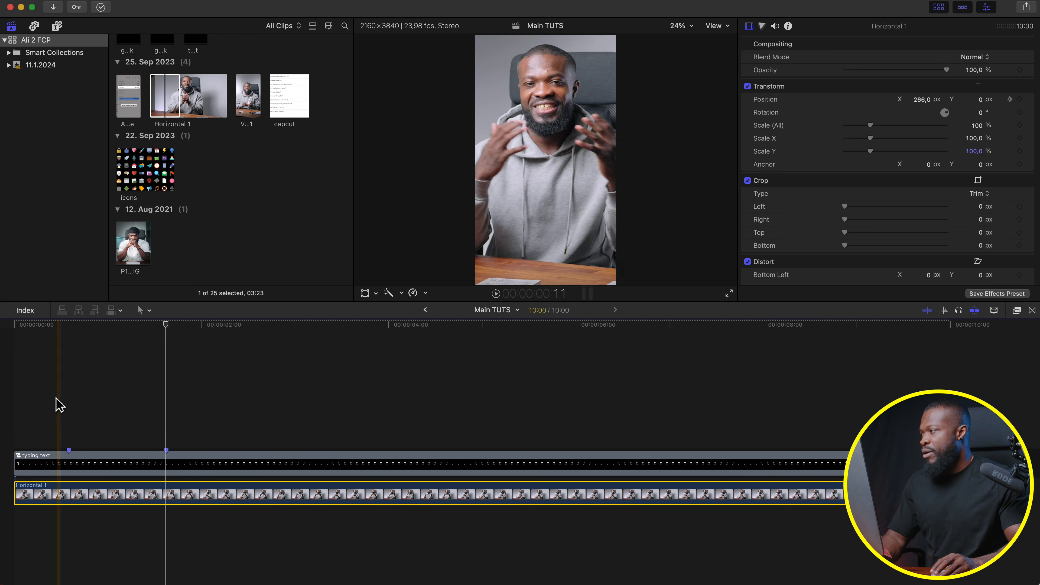
click(21, 405)
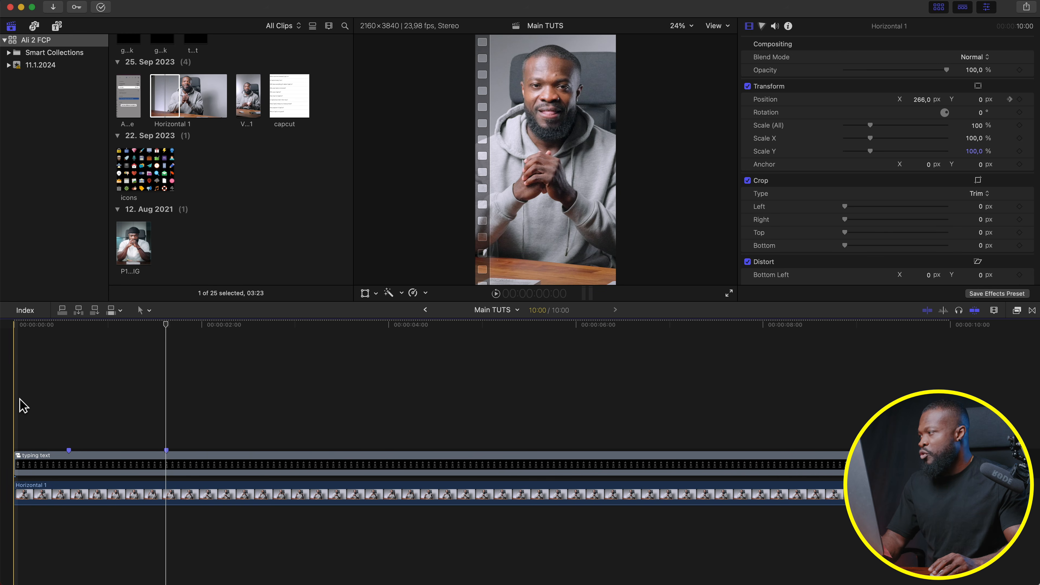
key(space)
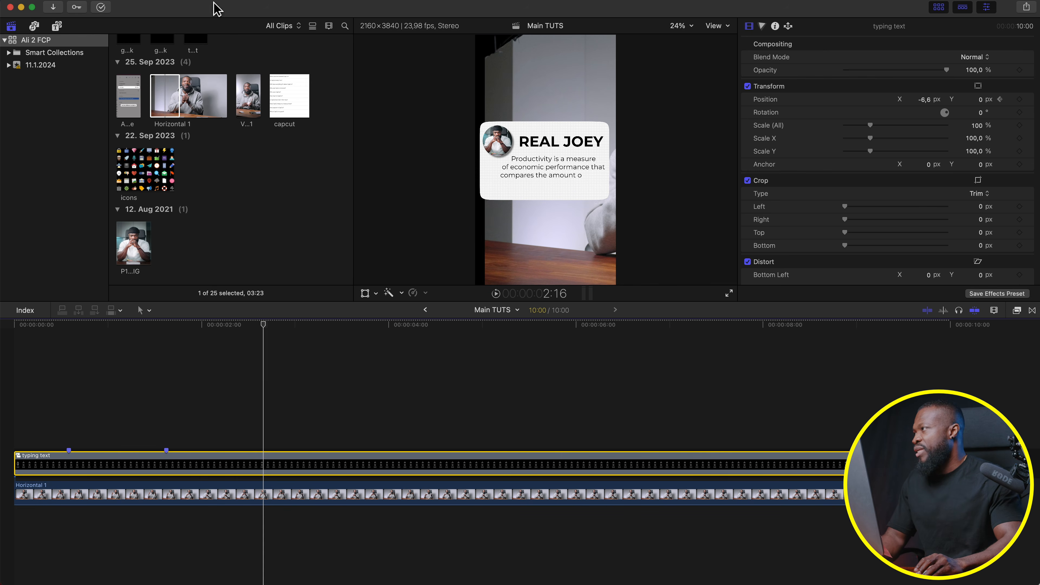
Step: Place the VATO FX Motion Blur 16 360 title above the typing text clip and trim it to 1:13, spanning both markers
click(57, 27)
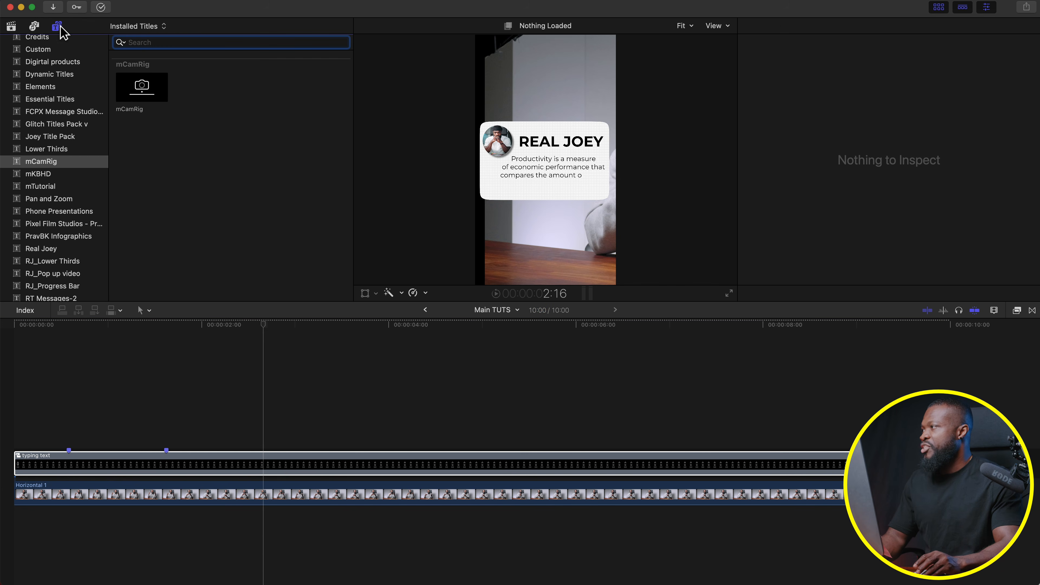
scroll(64, 172, down, 6)
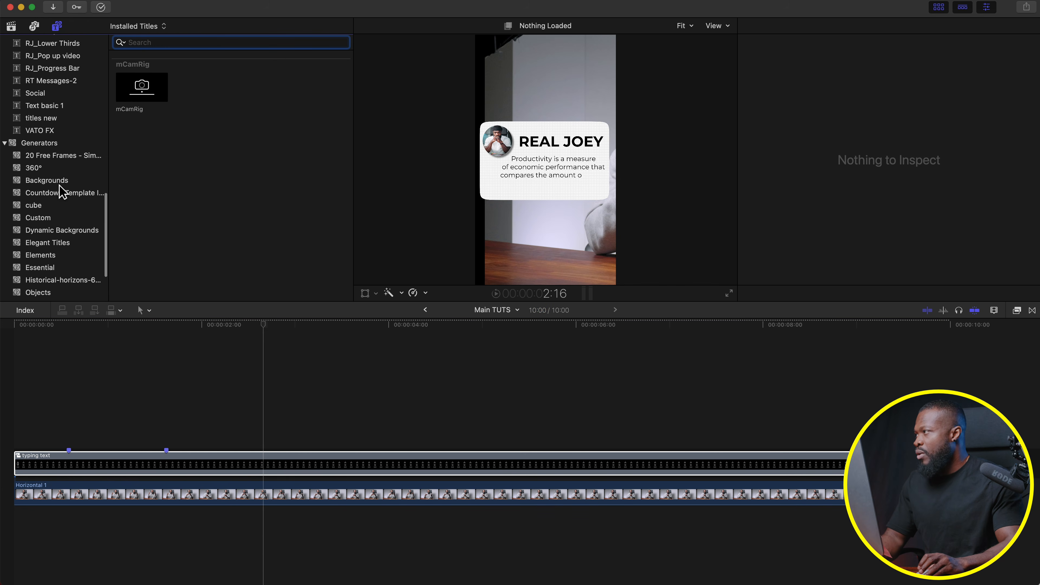
click(38, 131)
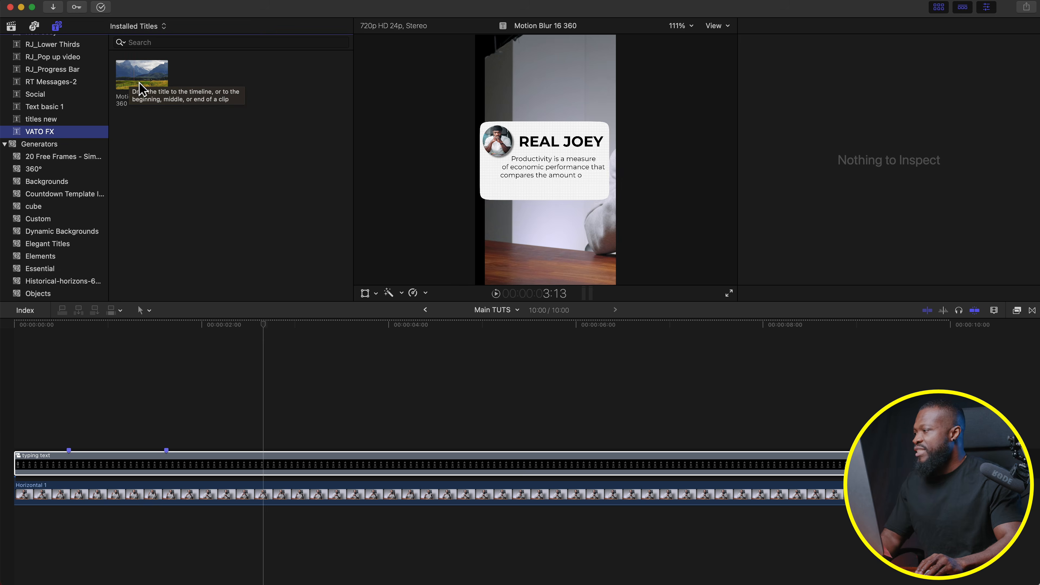
drag(139, 84, 59, 422)
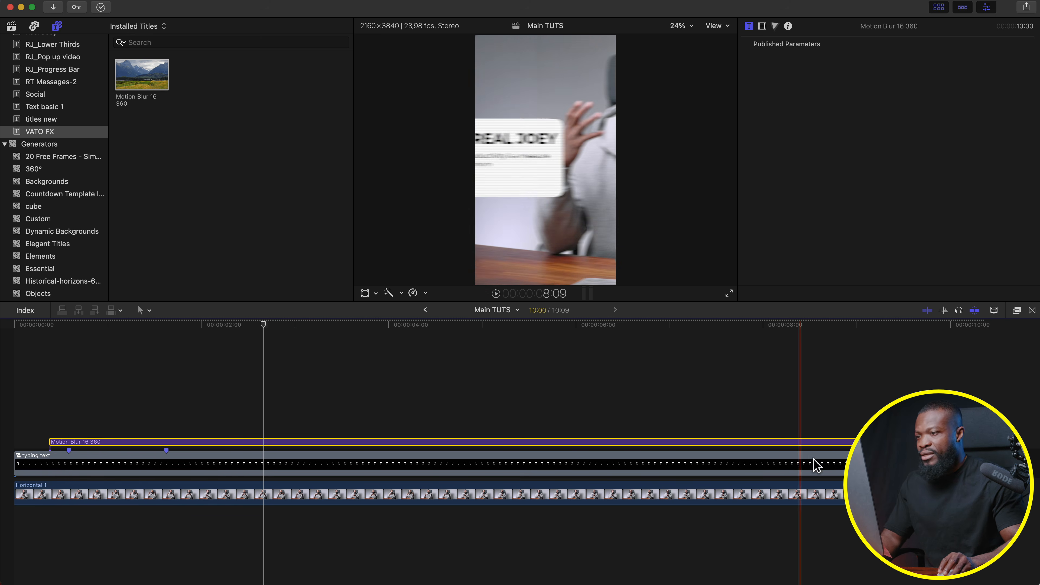
drag(984, 442, 198, 440)
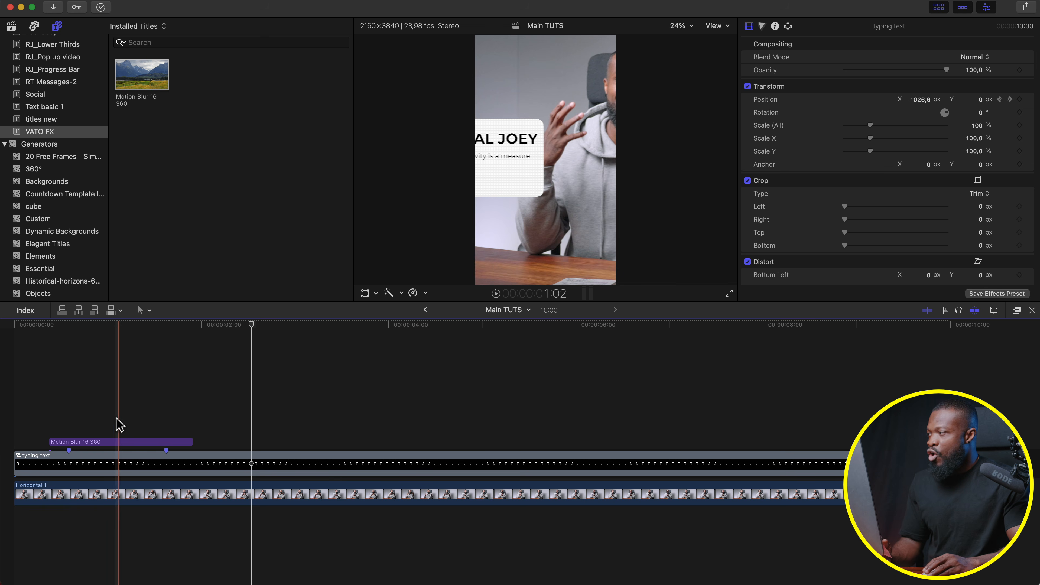
Step: Play back the slide transition with the motion blur title from the start of the timeline
click(111, 444)
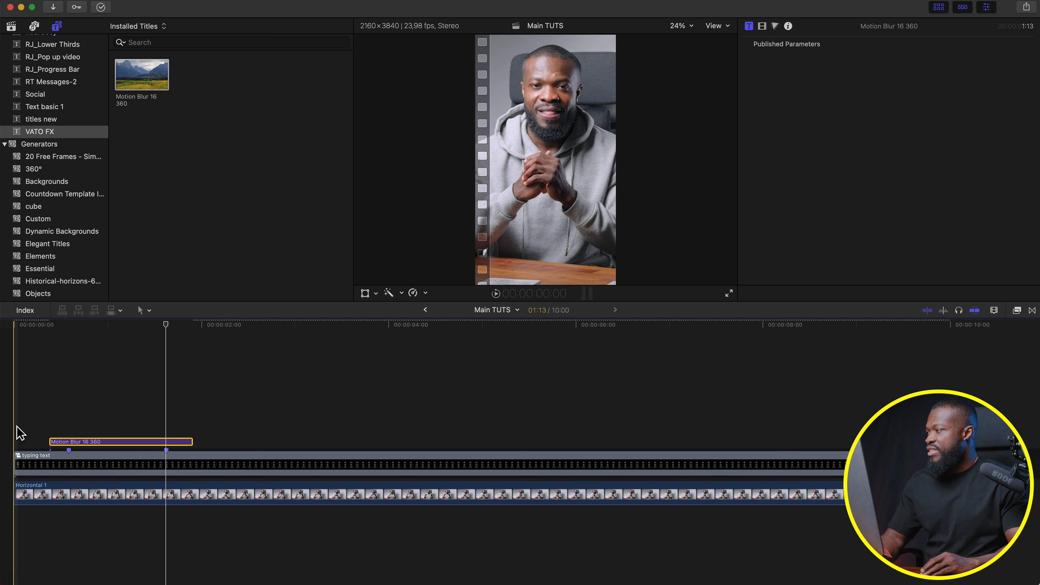
key(space)
key(super+4)
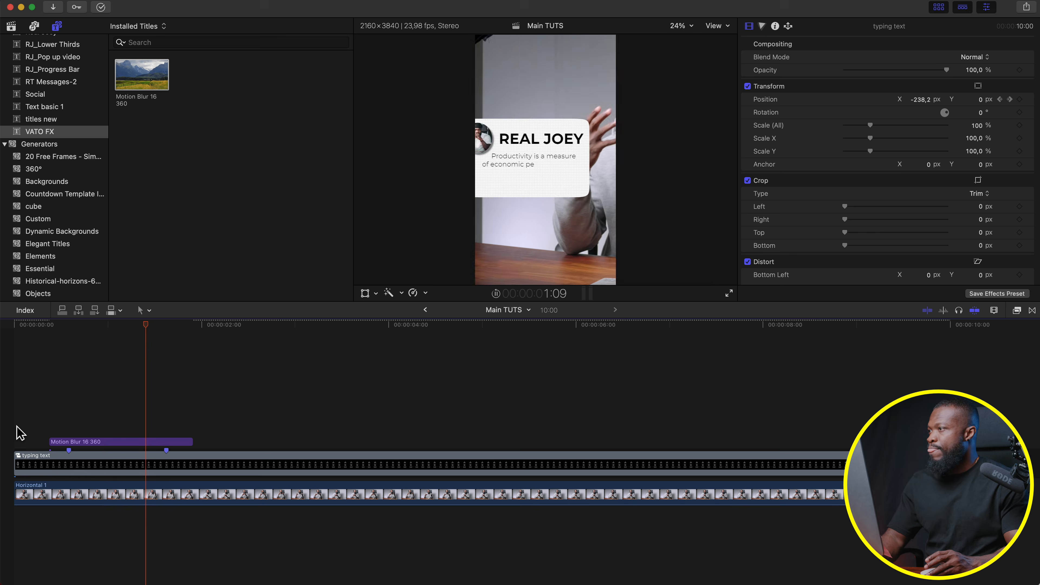